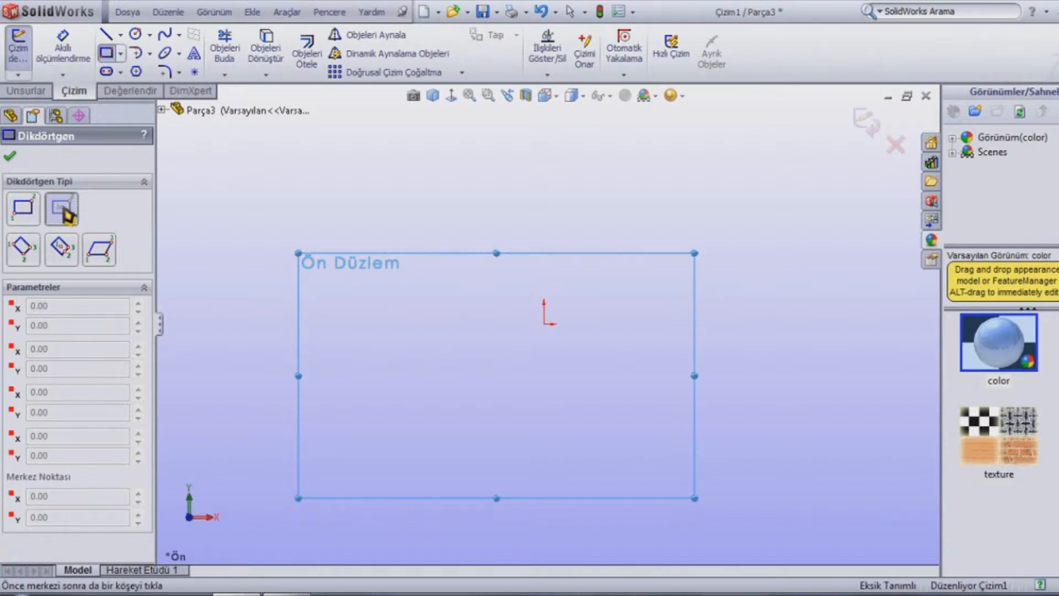
# Step: Sketch a centre rectangle about 68 mm tall around the origin on the front plane and set its width to 150 mm
pyautogui.click(544, 325)
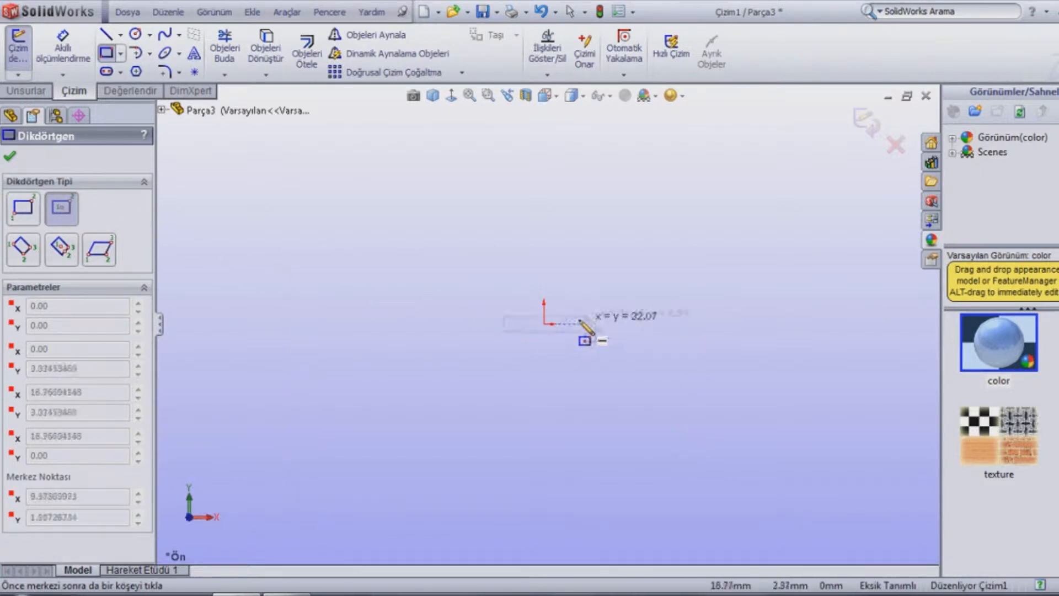
pyautogui.click(711, 249)
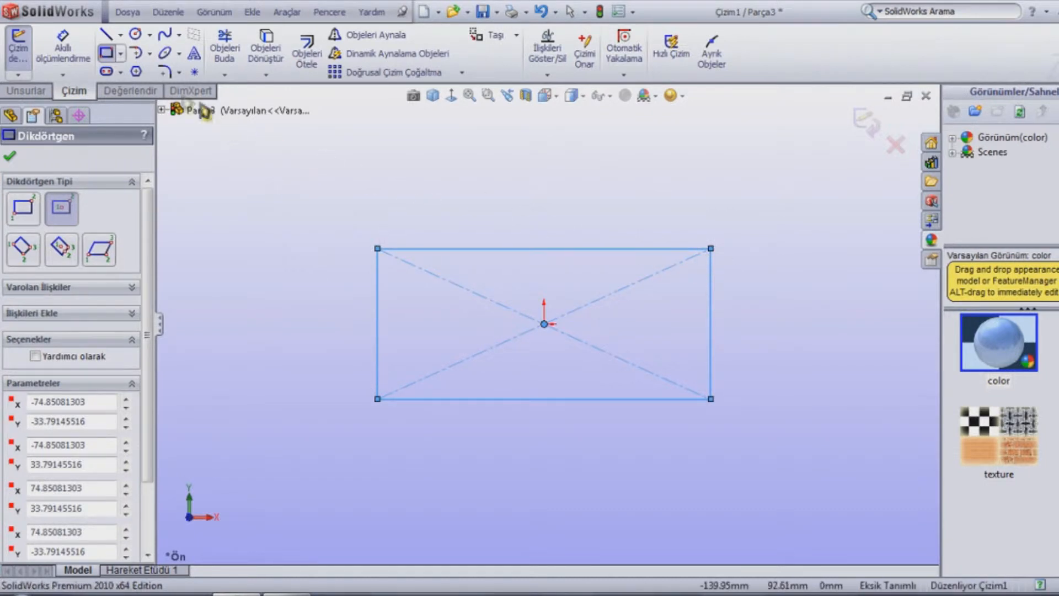
pyautogui.click(63, 48)
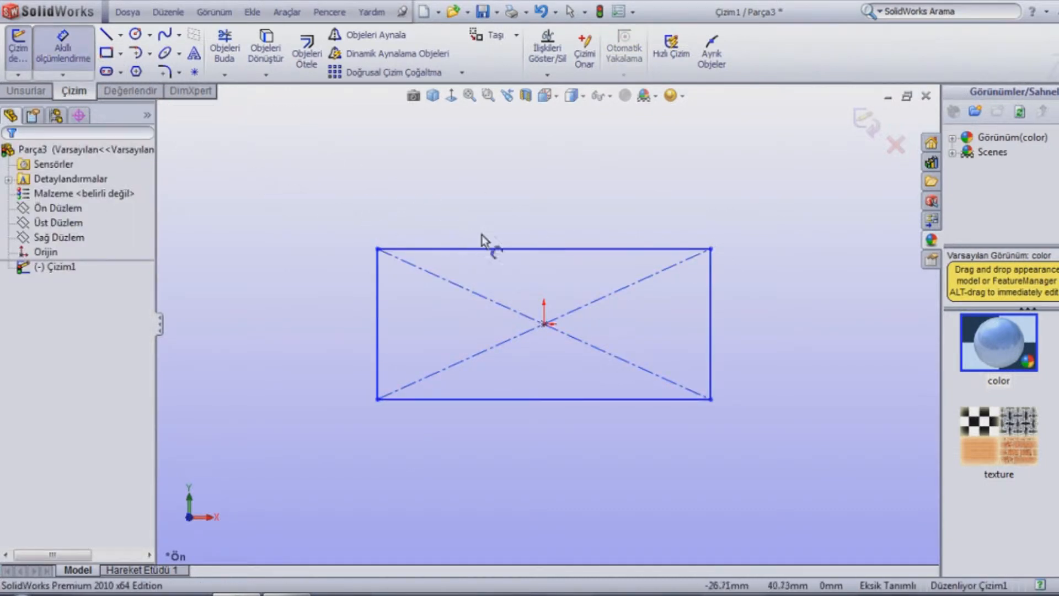
pyautogui.click(531, 249)
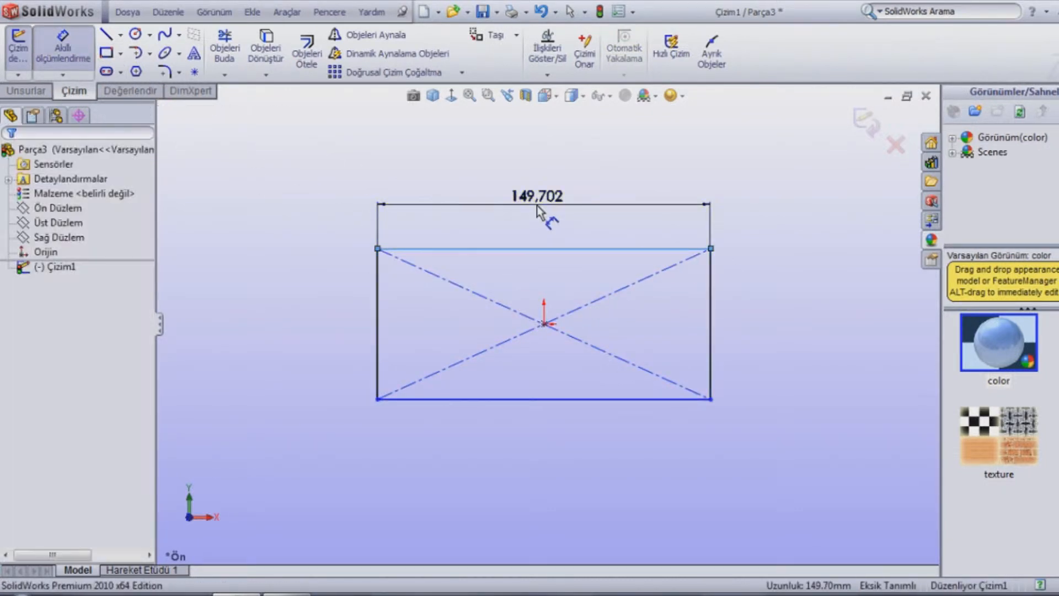
pyautogui.click(537, 205)
pyautogui.write('150')
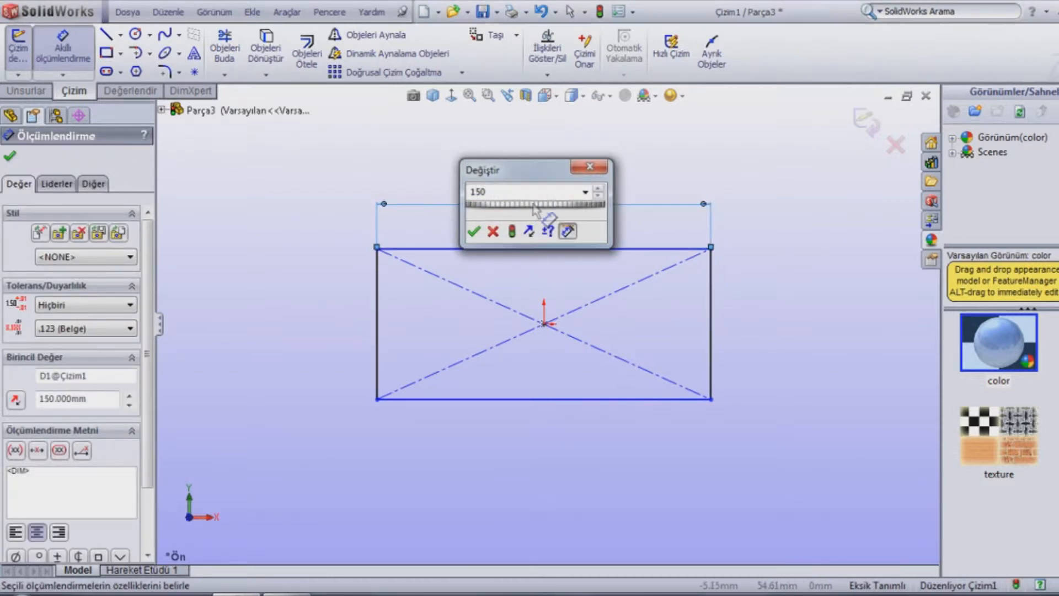
pyautogui.press('Return')
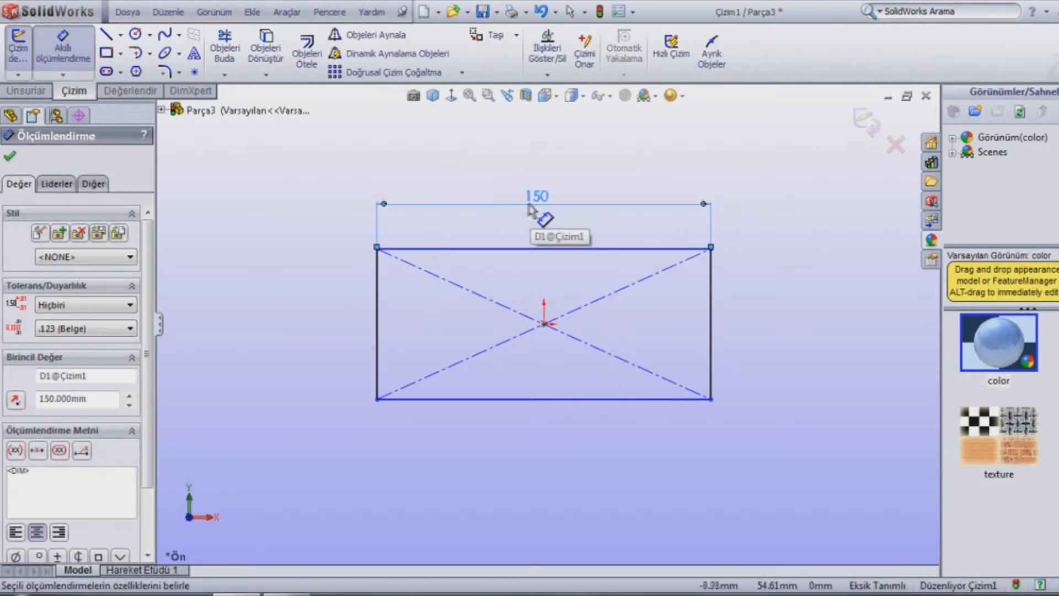
# Step: Dimension the rectangle's vertical edge and set its height to 60 mm
pyautogui.click(375, 331)
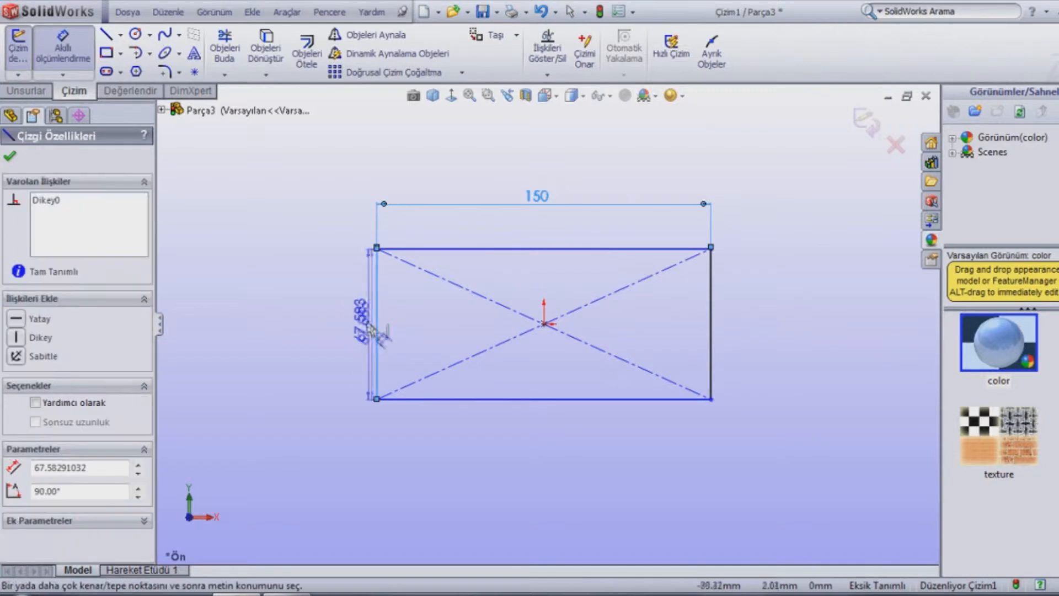
pyautogui.click(353, 322)
pyautogui.write('60')
pyautogui.press('Return')
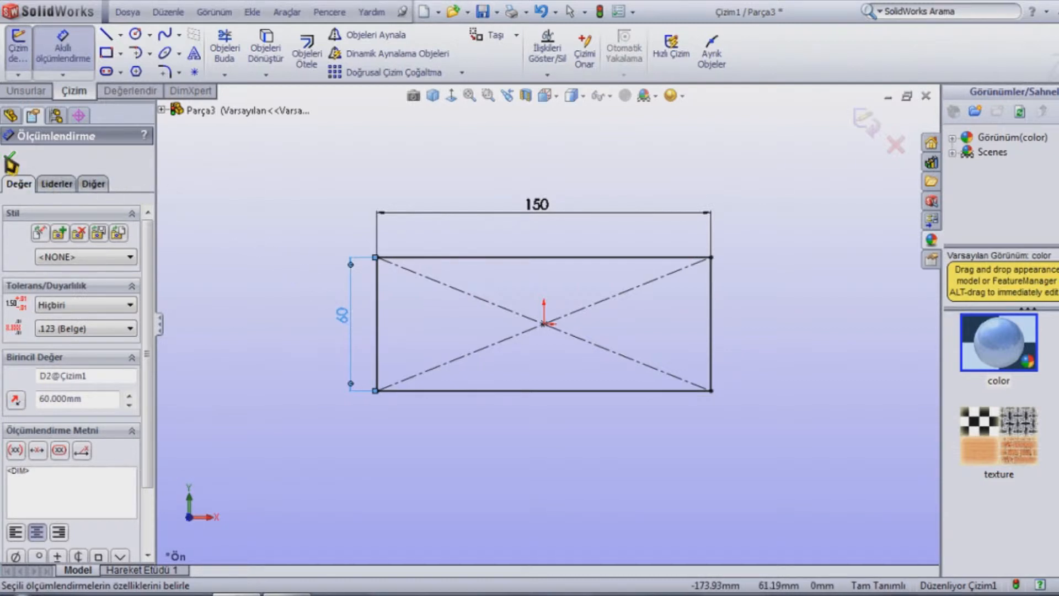
pyautogui.click(10, 156)
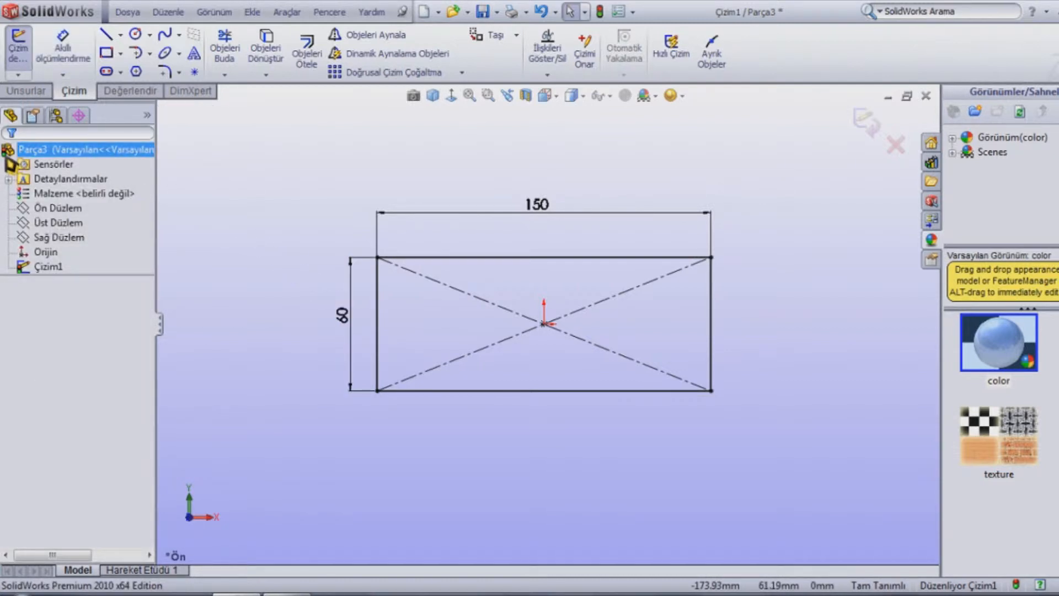
# Step: Sketch a second centre rectangle, about 52 by 101 mm, centred on the midpoint of the first rectangle's upper edge
pyautogui.click(107, 59)
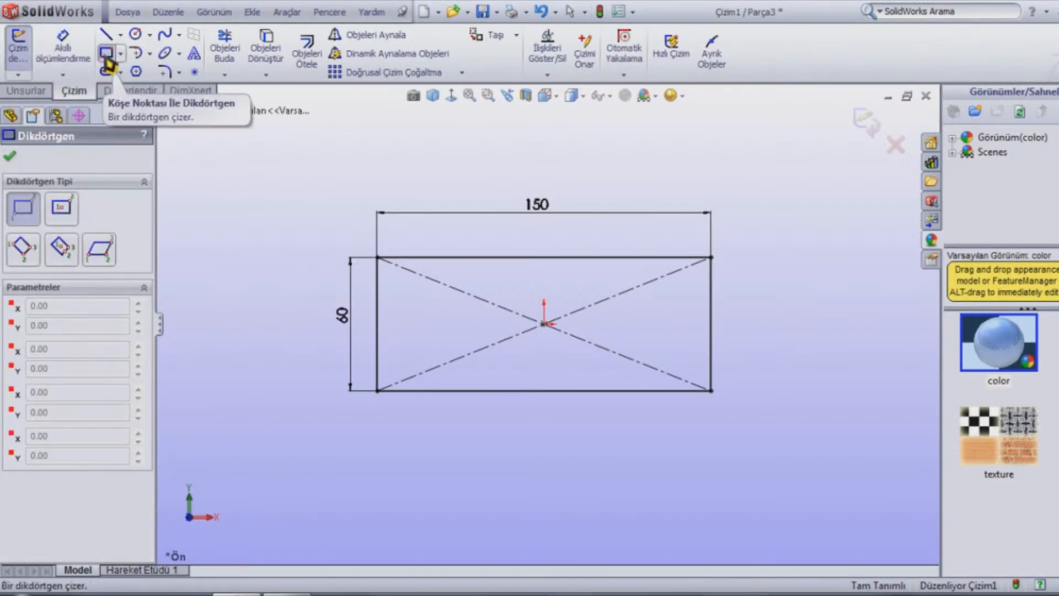
pyautogui.click(62, 208)
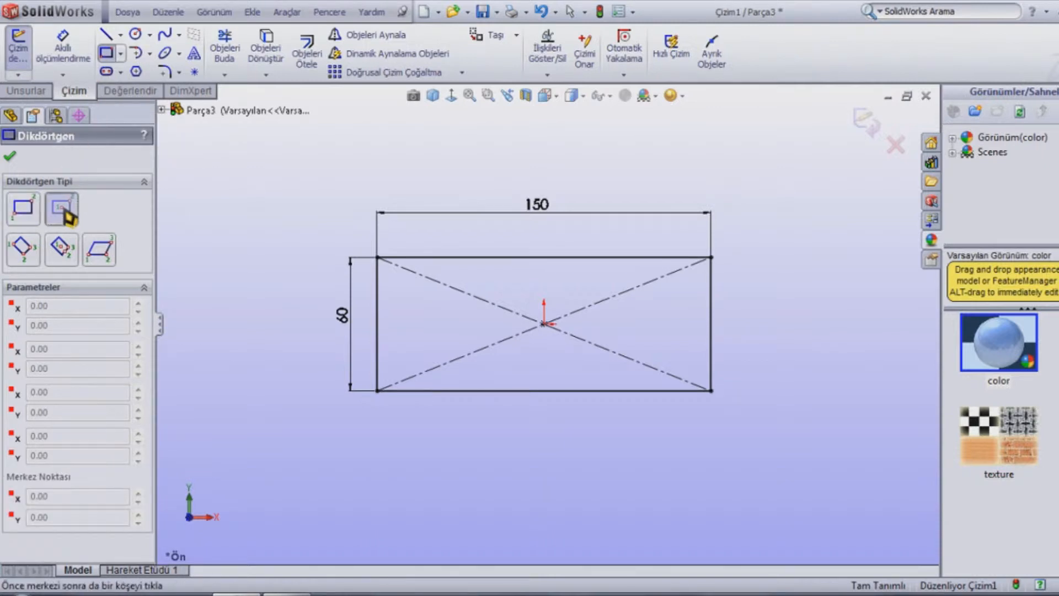
pyautogui.click(543, 257)
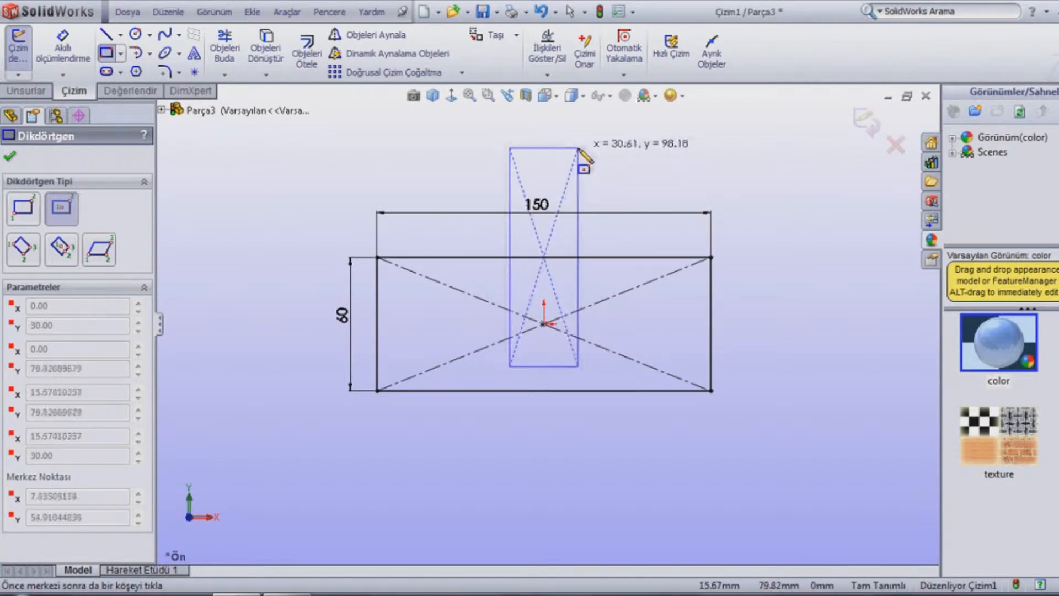
pyautogui.click(602, 145)
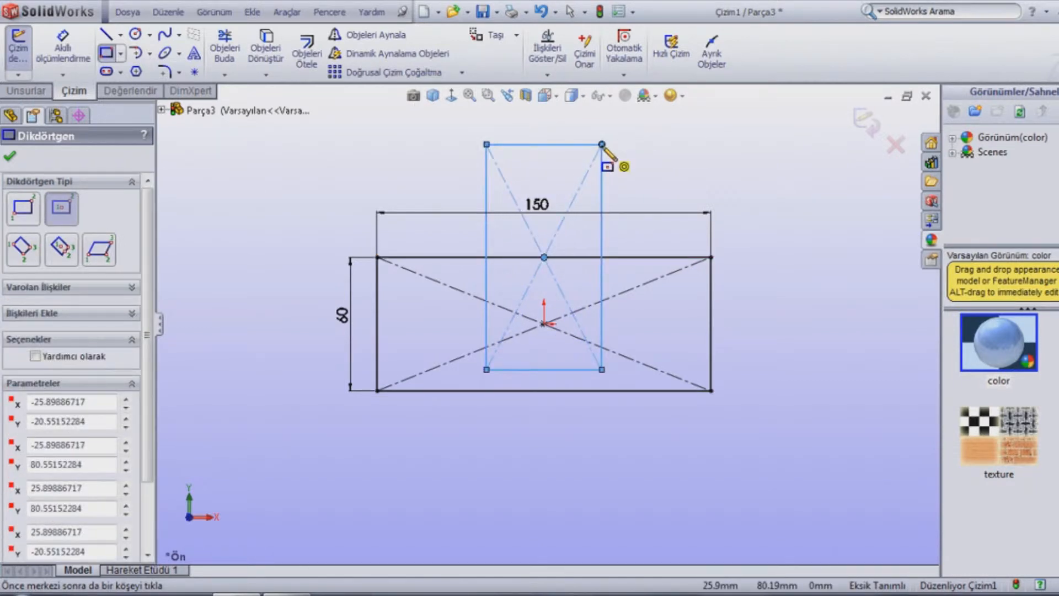
# Step: Dimension the second rectangle with a width of 50 mm and a height of 100 mm
pyautogui.click(78, 65)
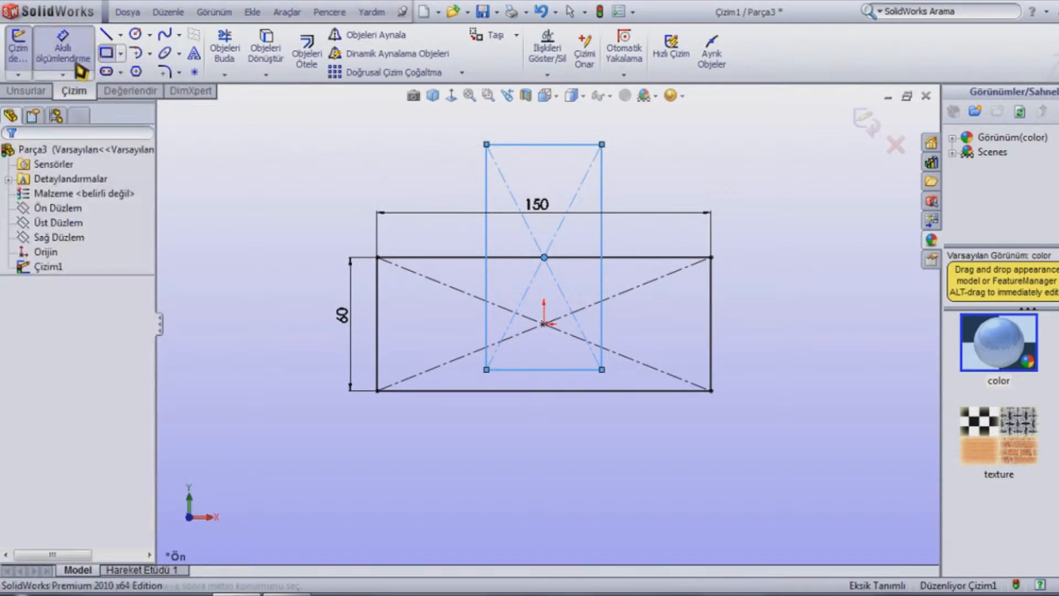
pyautogui.click(543, 147)
pyautogui.click(546, 135)
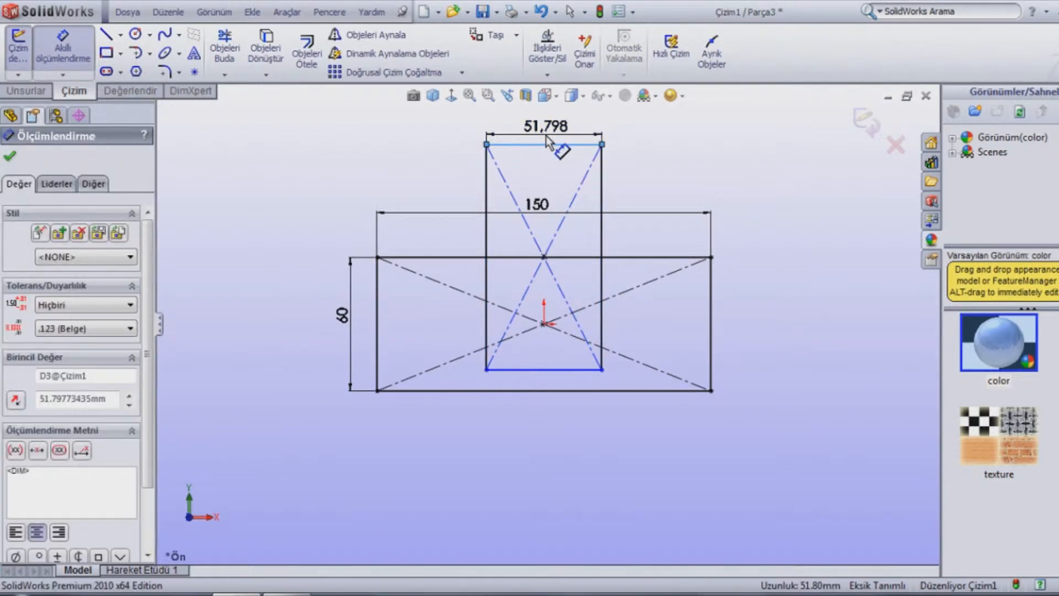
pyautogui.write('50')
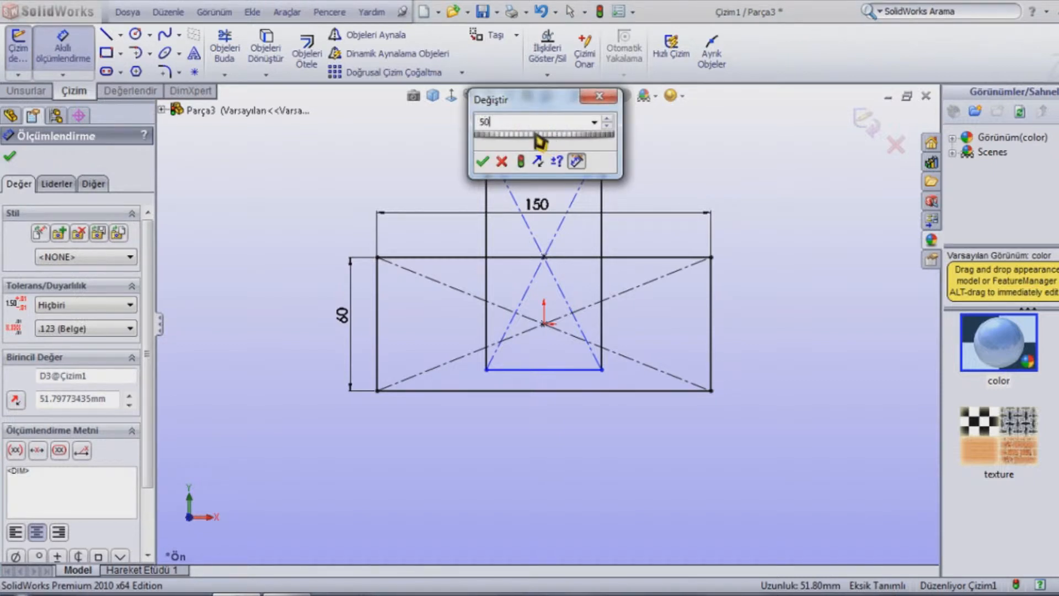
pyautogui.press('Return')
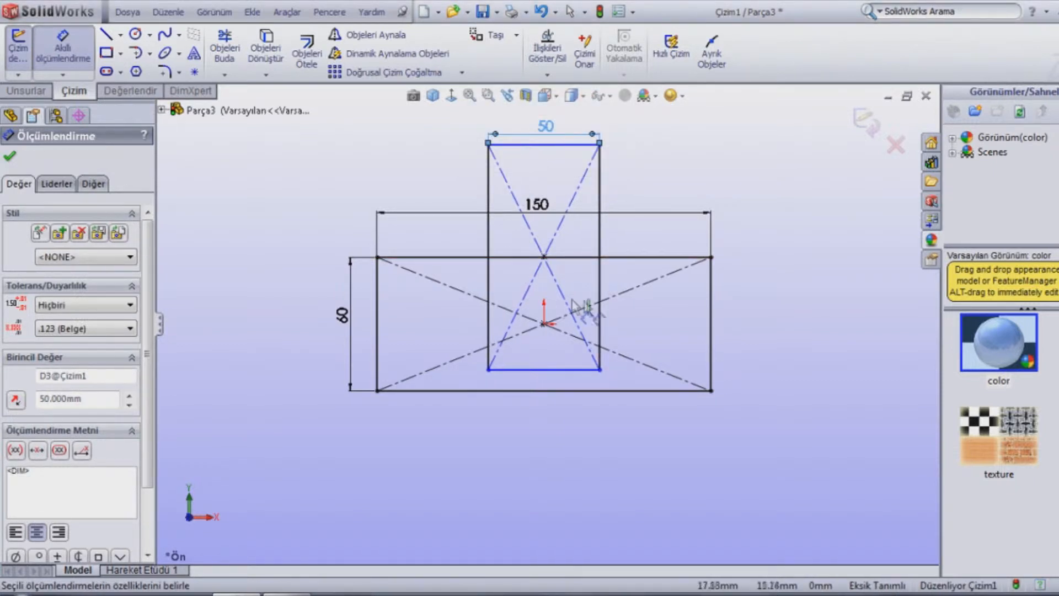
pyautogui.click(603, 292)
pyautogui.click(623, 284)
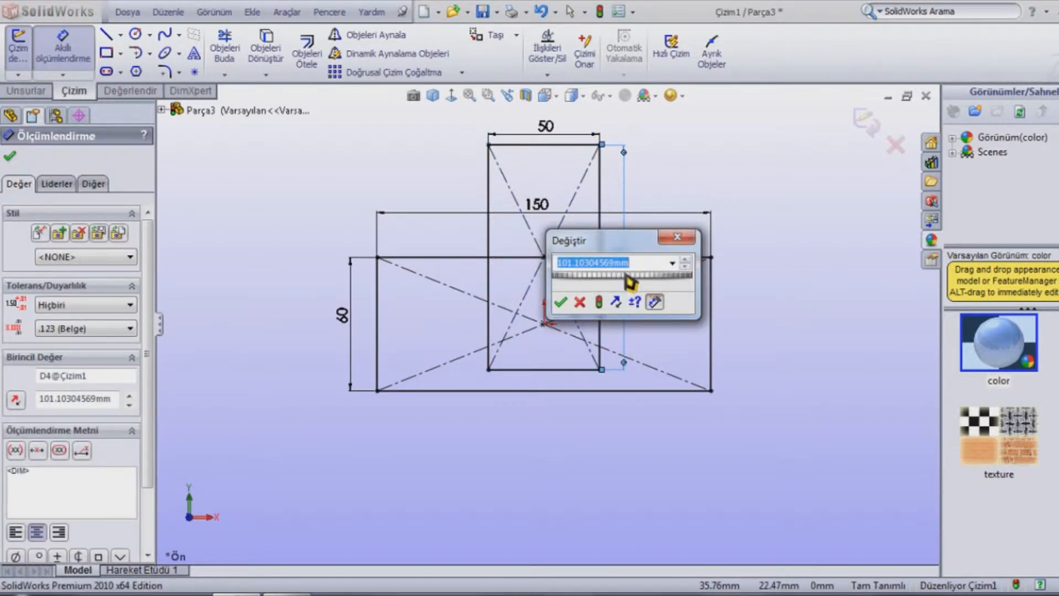
pyautogui.write('100')
pyautogui.press('Return')
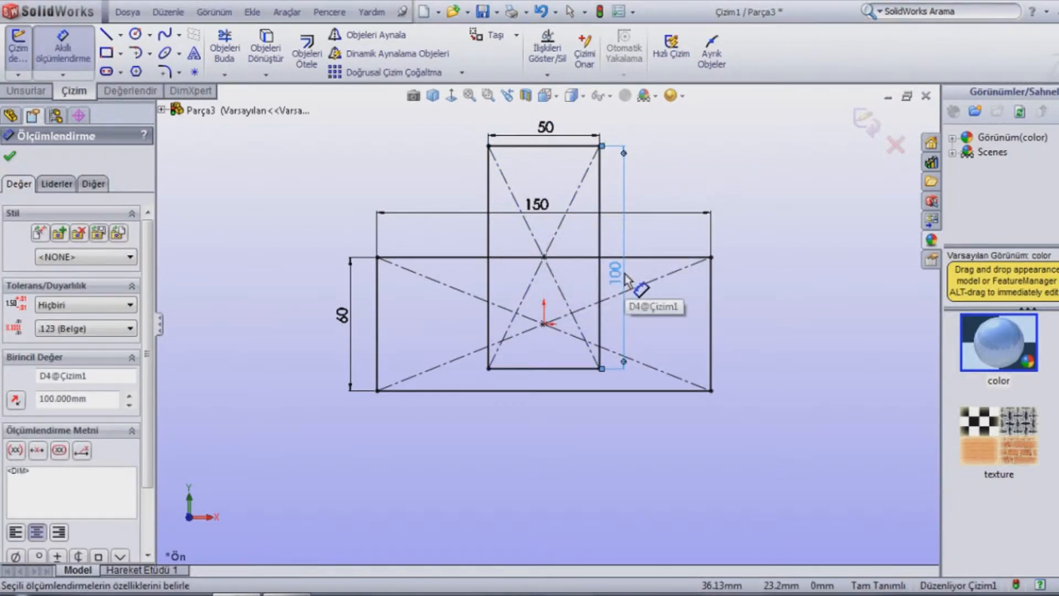
# Step: Move the 150 mm width dimension above the upper rectangle, clear of the sketch lines
pyautogui.scroll(1, 642, 325)
pyautogui.moveTo(544, 223); pyautogui.dragTo(545, 131)
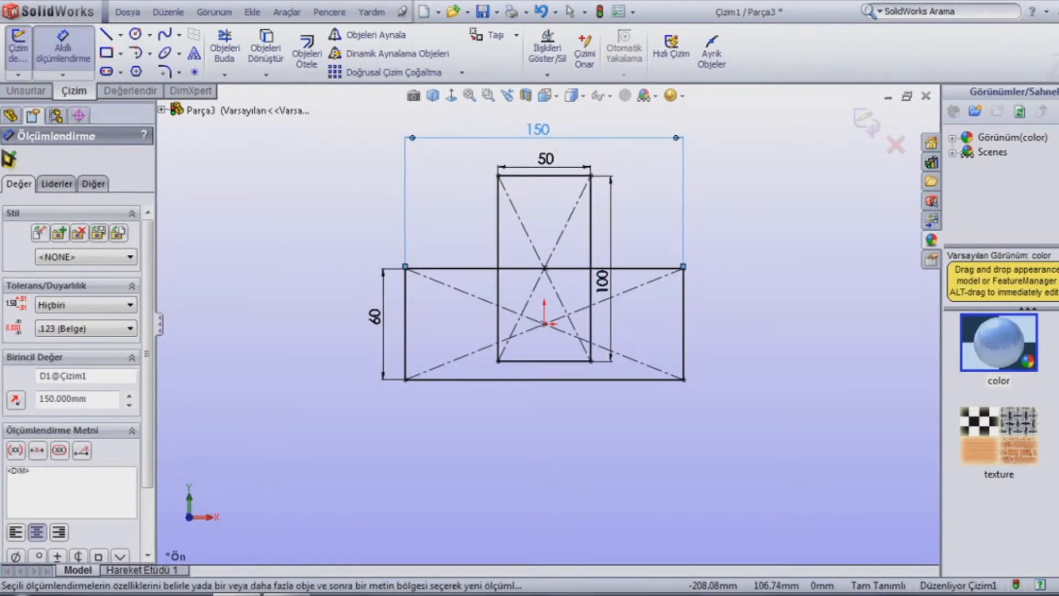
pyautogui.click(12, 158)
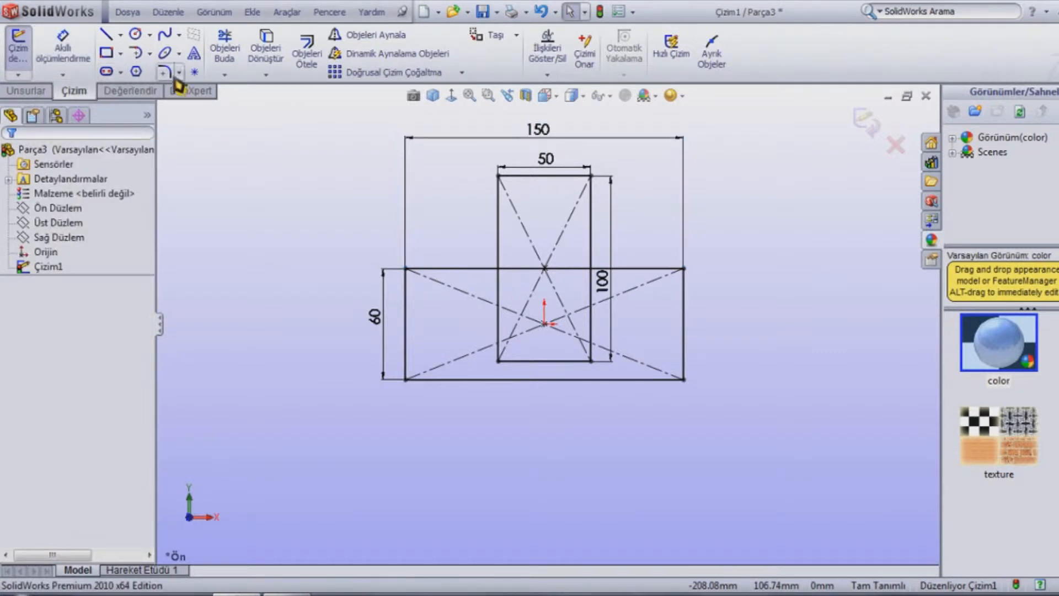
# Step: Trim the overlapping inner edges and the diagonal construction lines, leaving a single inverted-T outline
pyautogui.click(225, 55)
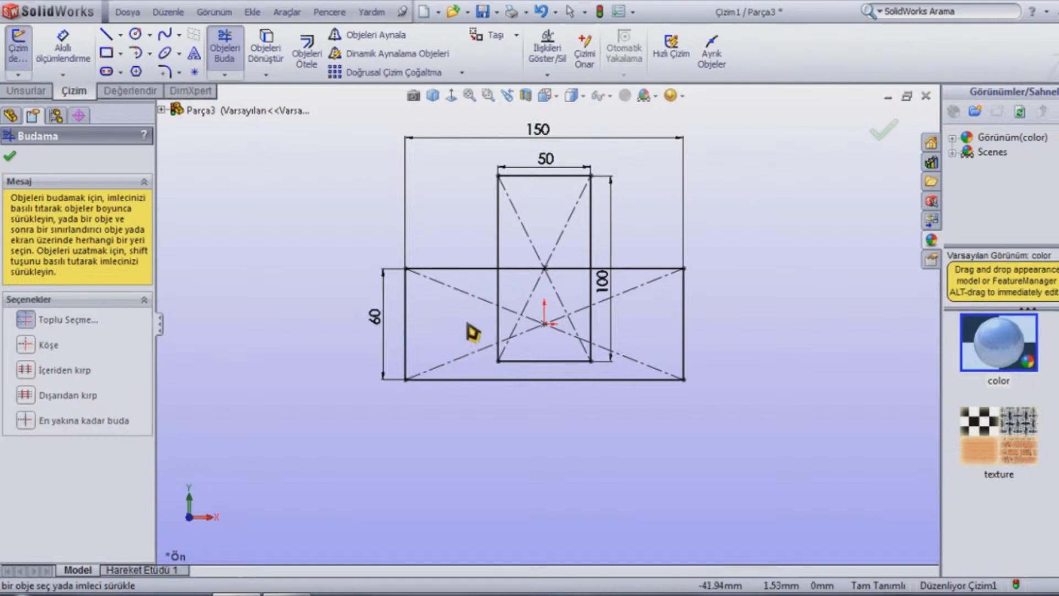
pyautogui.moveTo(477, 328)
pyautogui.mouseDown()
pyautogui.moveTo(602, 328)
pyautogui.moveTo(543, 241)
pyautogui.moveTo(529, 283)
pyautogui.mouseUp()
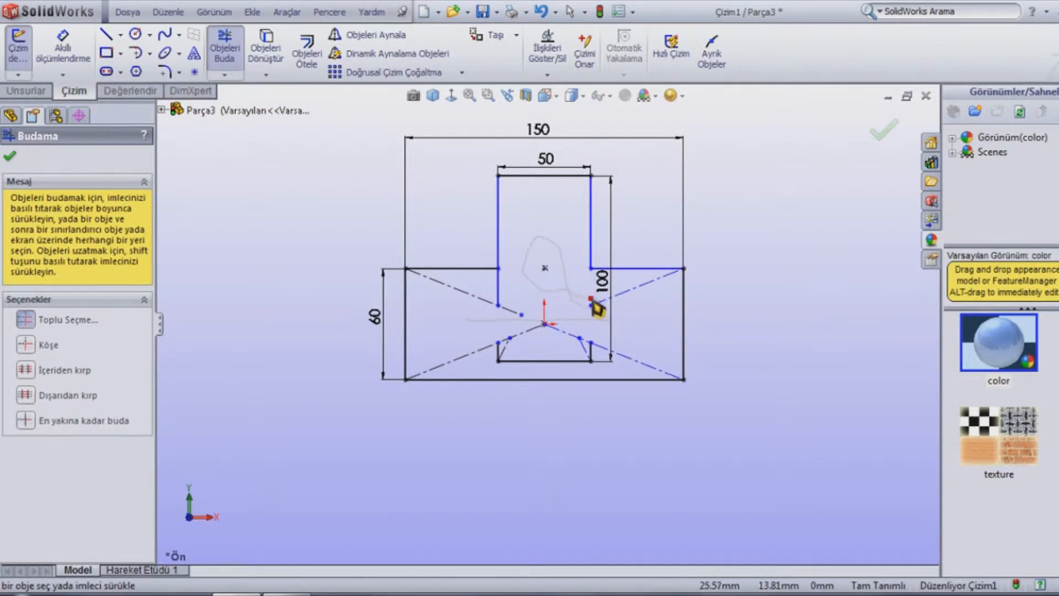
pyautogui.moveTo(610, 297)
pyautogui.mouseDown()
pyautogui.moveTo(609, 320)
pyautogui.moveTo(567, 362)
pyautogui.moveTo(482, 356)
pyautogui.moveTo(548, 338)
pyautogui.moveTo(501, 312)
pyautogui.moveTo(499, 331)
pyautogui.mouseUp()
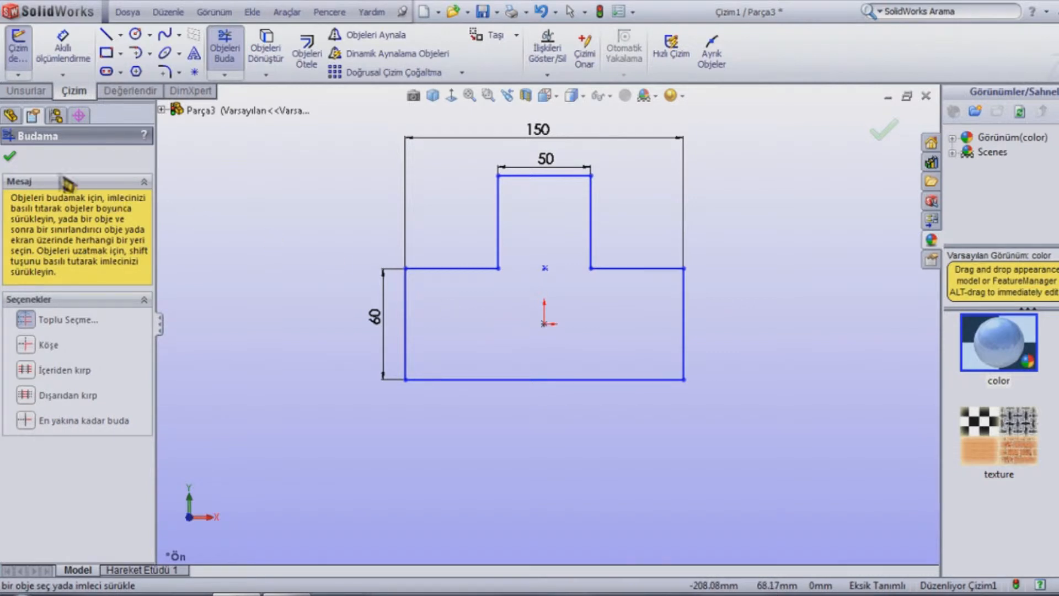
pyautogui.click(10, 157)
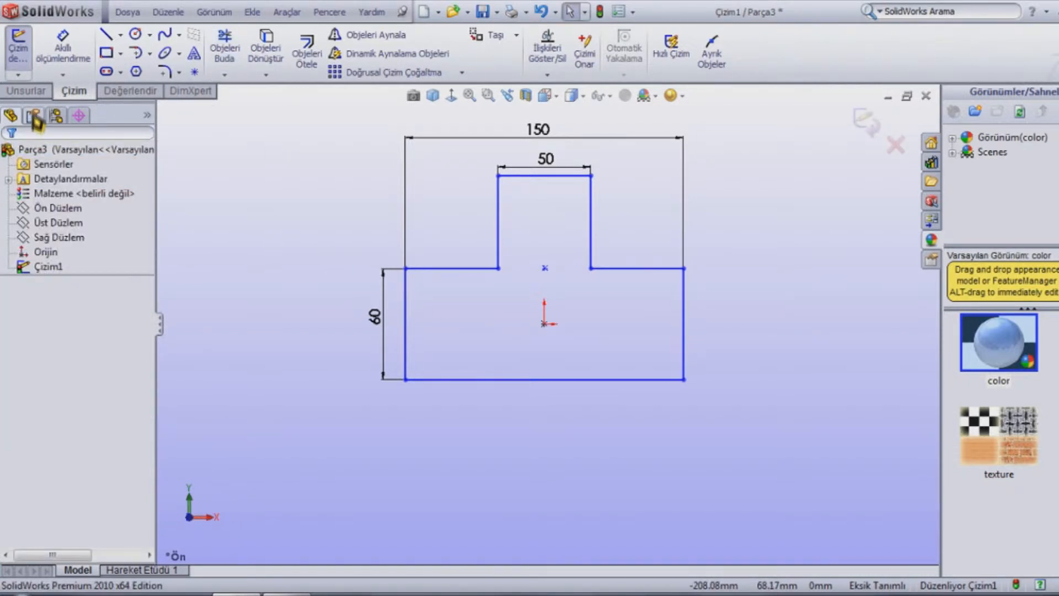
# Step: Extrude the inverted-T profile as a solid with a blind depth of 50 mm
pyautogui.click(32, 93)
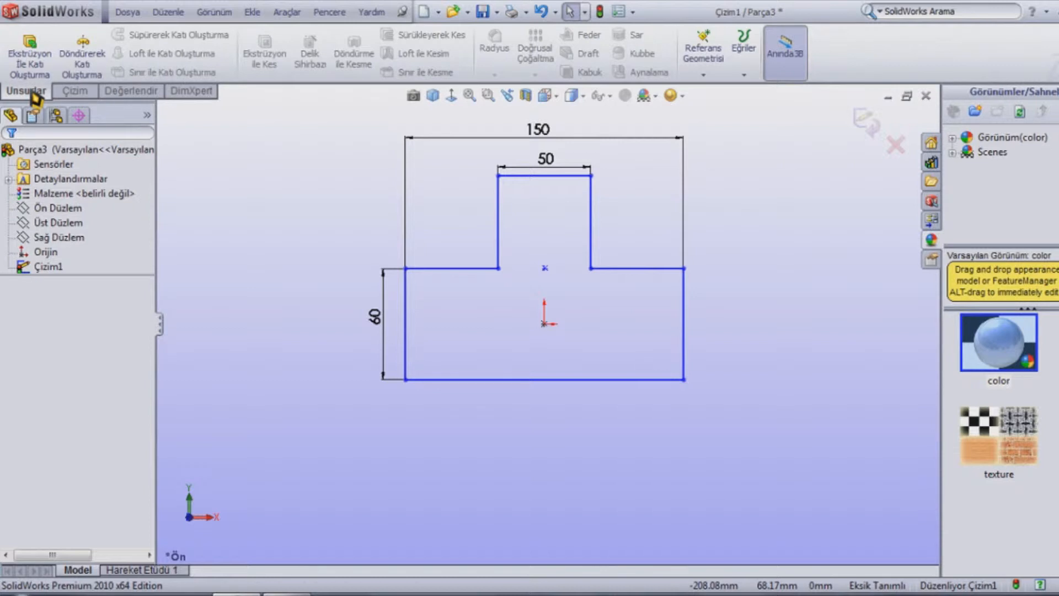
pyautogui.click(30, 55)
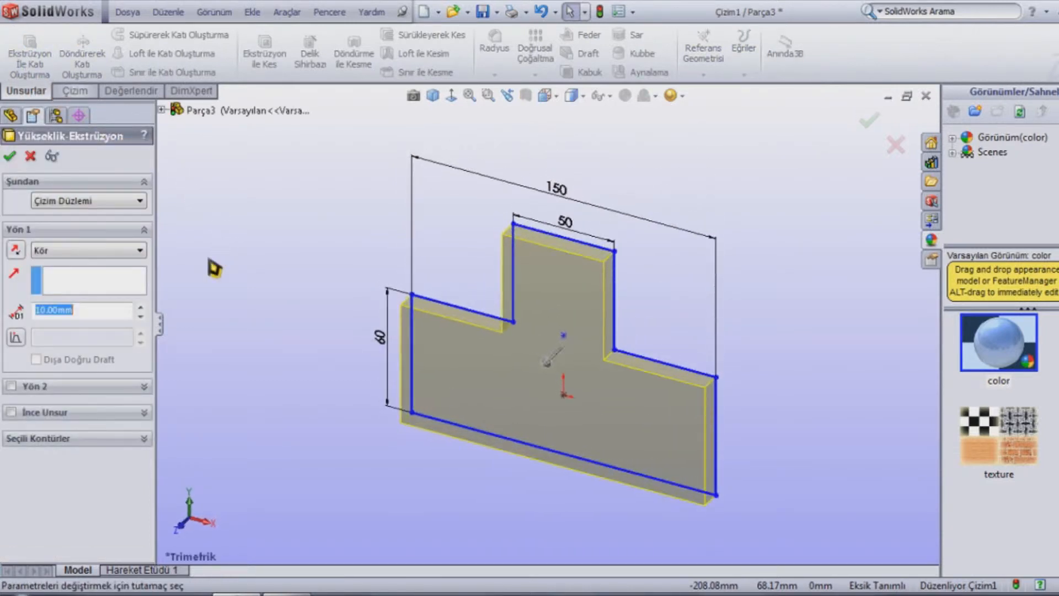
pyautogui.click(140, 307)
pyautogui.click(140, 308)
pyautogui.click(140, 307)
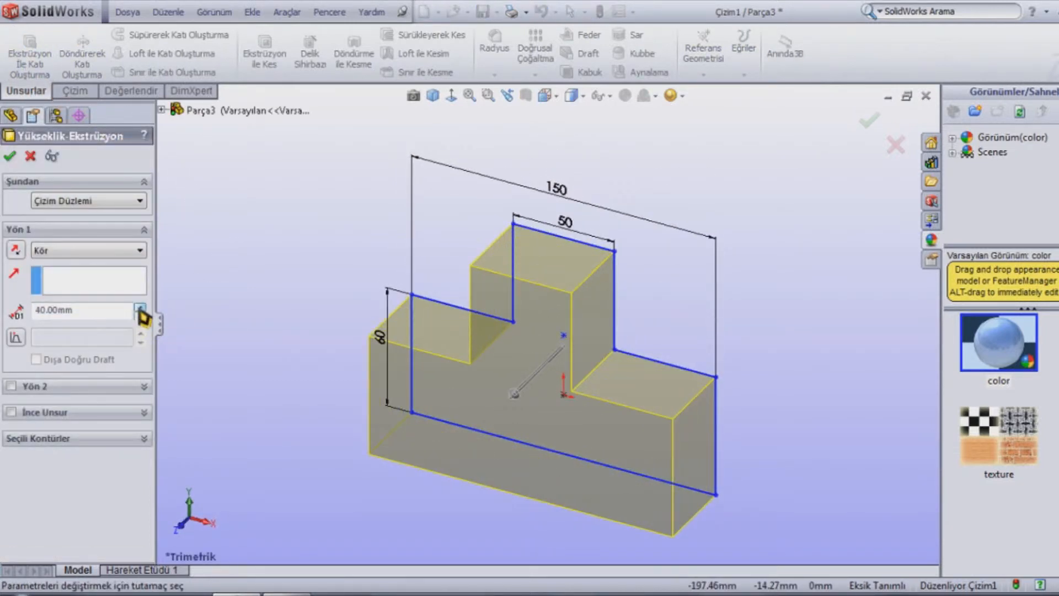
pyautogui.click(140, 307)
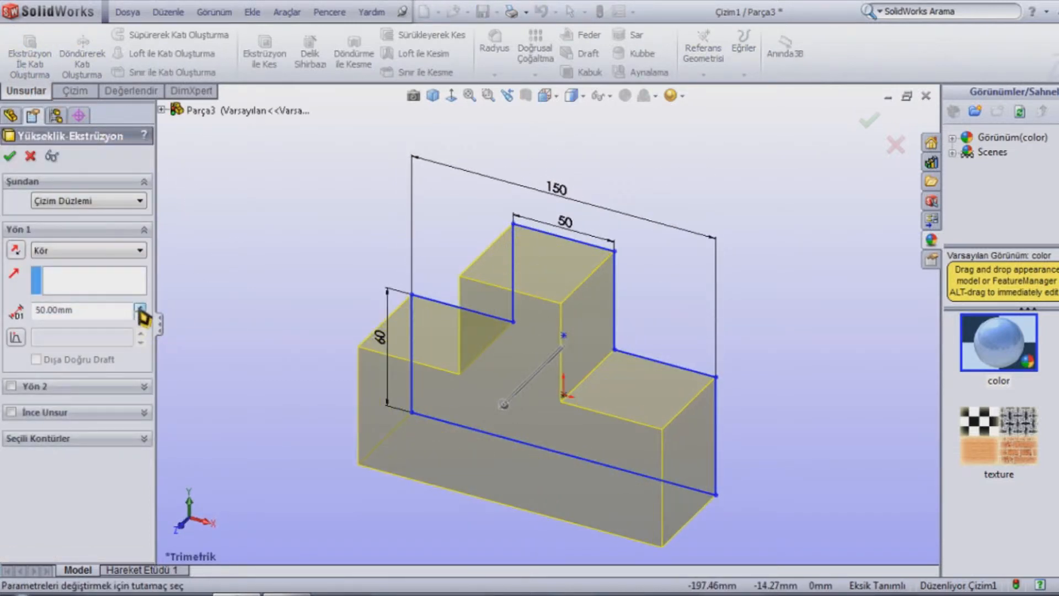
pyautogui.click(10, 158)
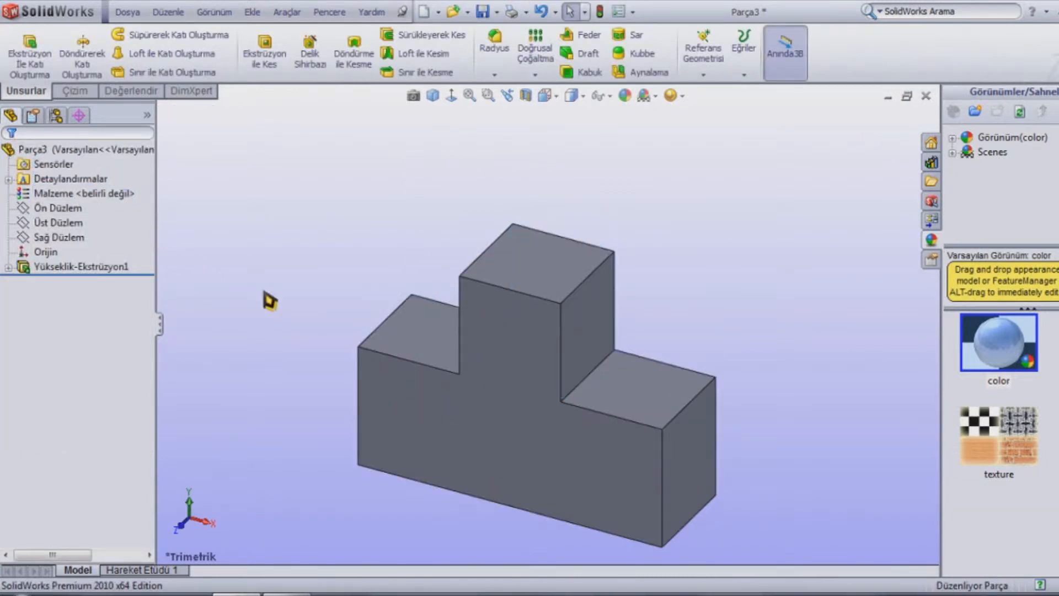
# Step: Sketch a circle centred on the origin on the block's front face and set its radius to 20 mm
pyautogui.press('z')
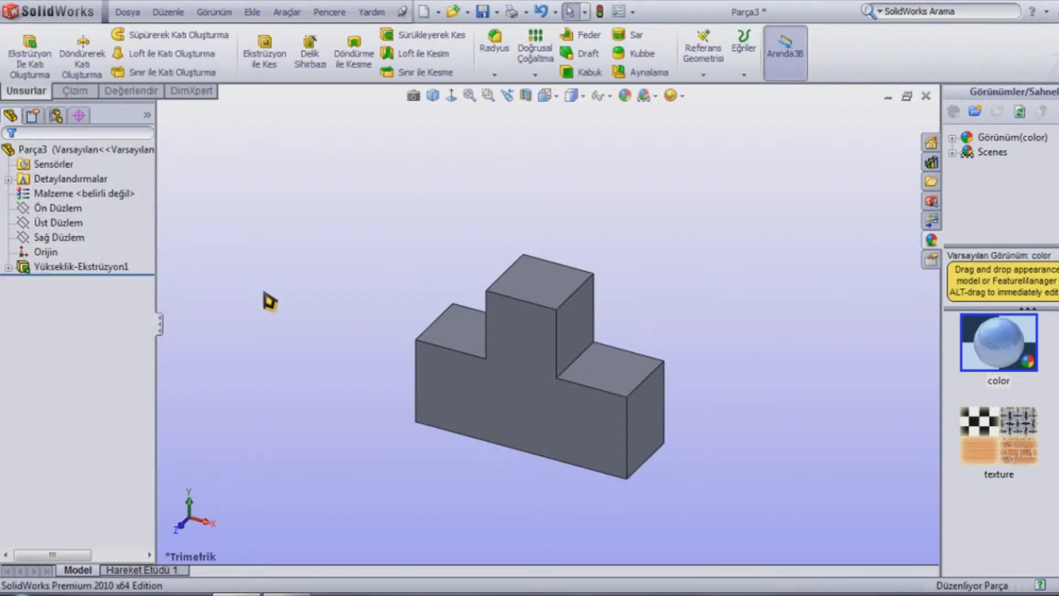
pyautogui.click(519, 405)
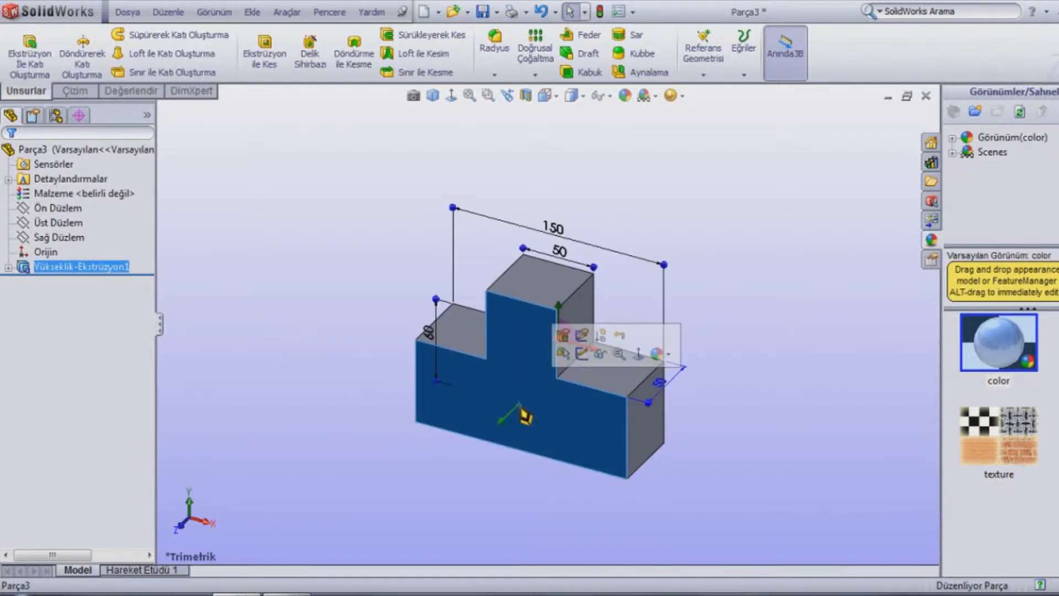
pyautogui.click(638, 354)
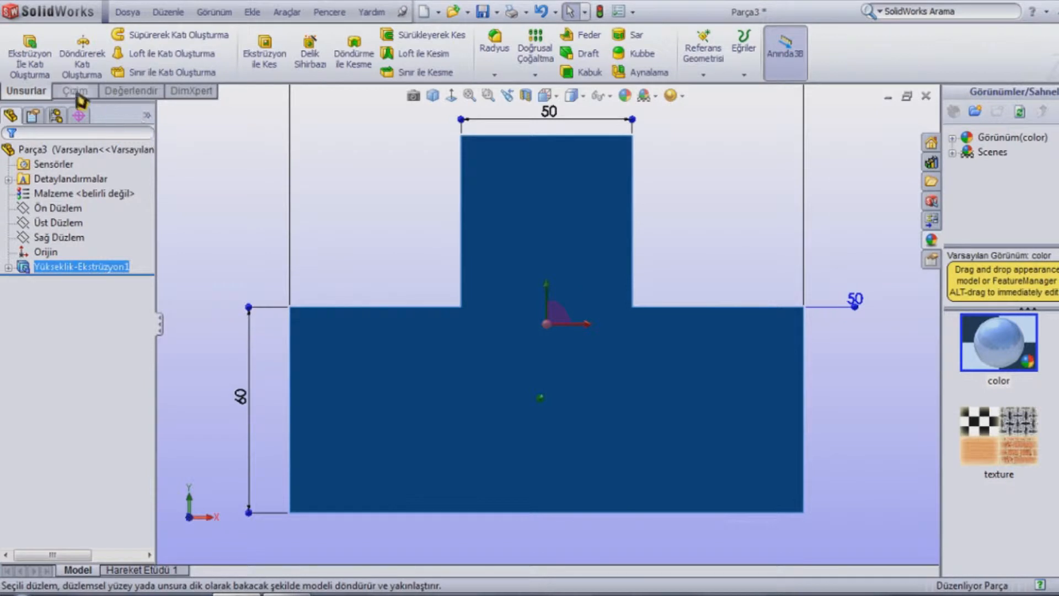
pyautogui.click(75, 91)
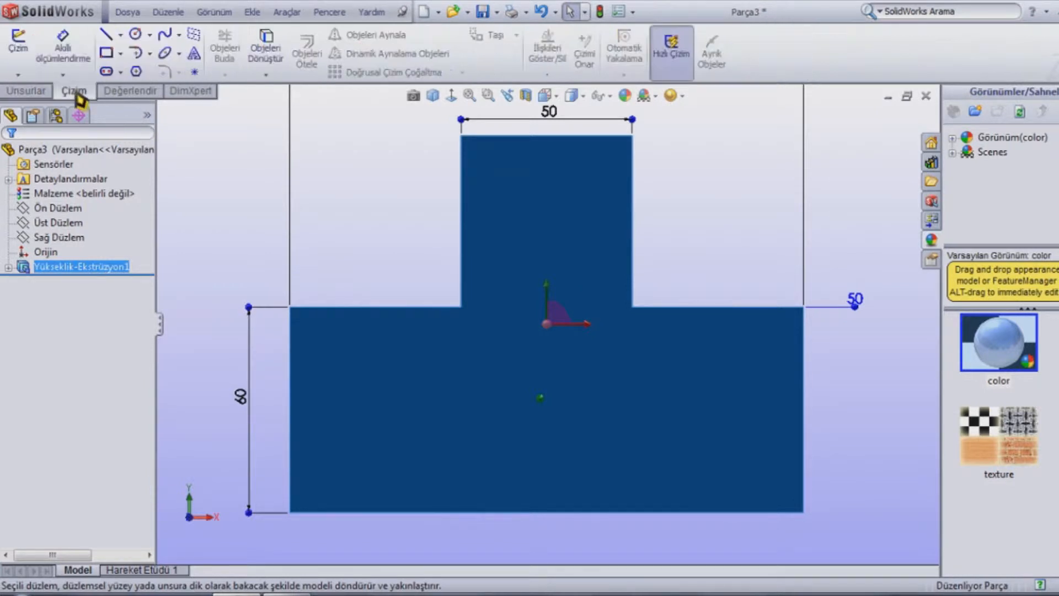
pyautogui.click(135, 35)
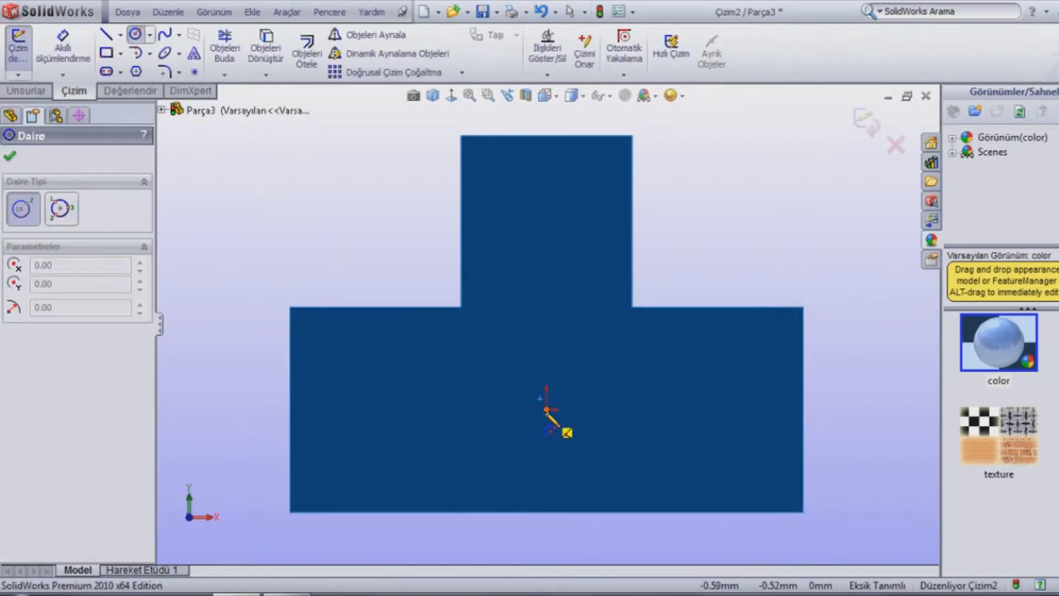
pyautogui.click(547, 409)
pyautogui.click(597, 355)
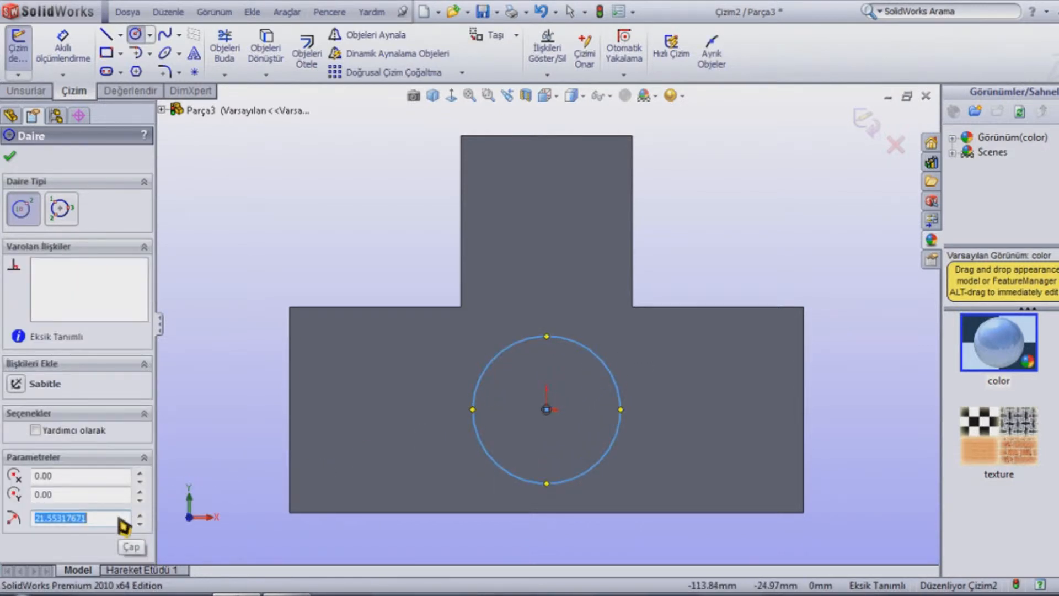
pyautogui.write('20')
pyautogui.press('Return')
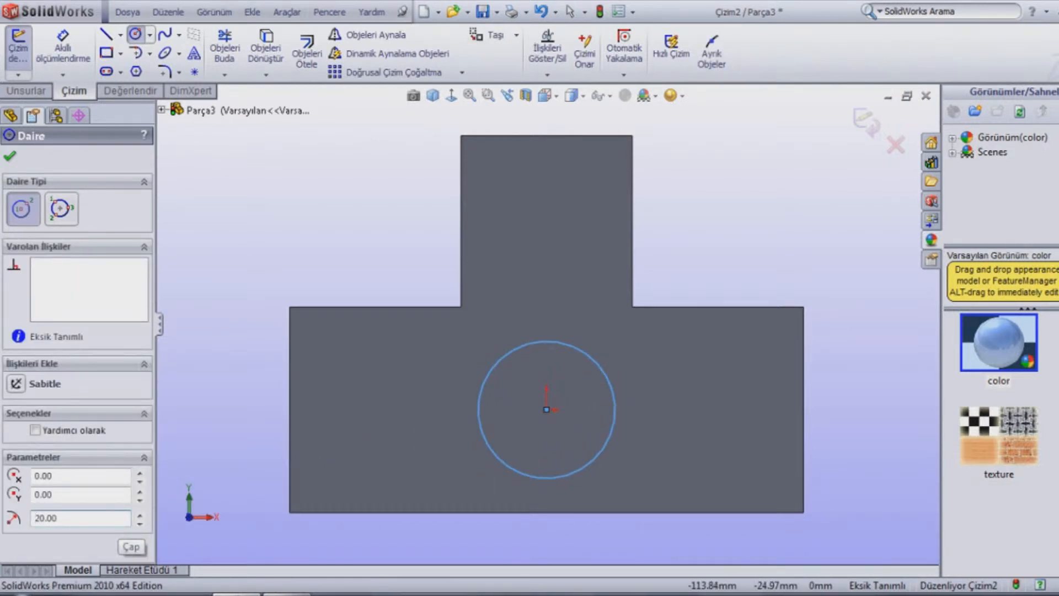
pyautogui.press('Escape')
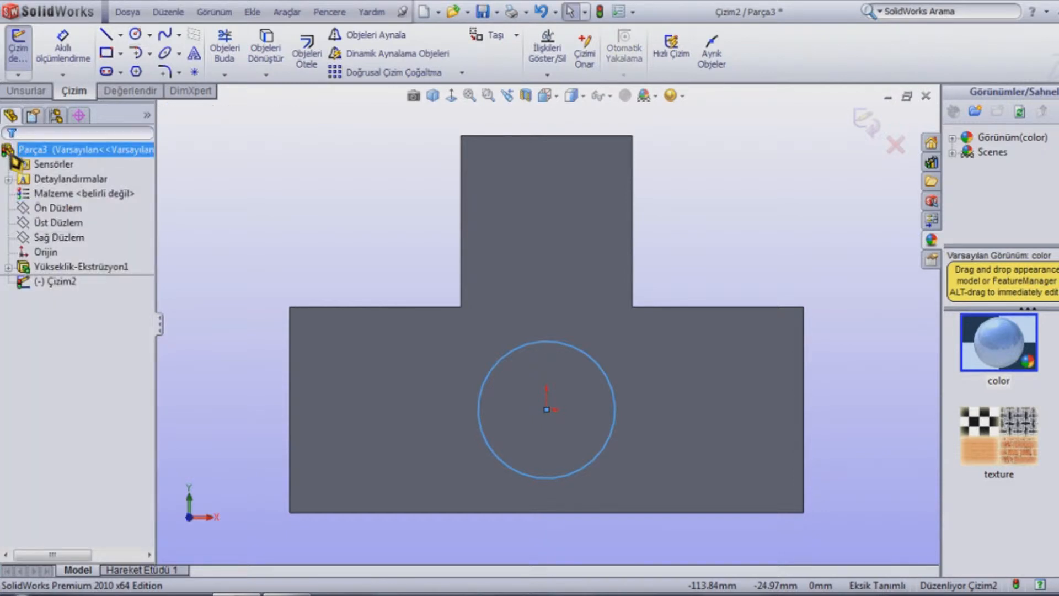
# Step: Cut the circle through the inverted-T block with a blind extruded cut 50 mm deep
pyautogui.moveTo(578, 387); pyautogui.dragTo(505, 403, button='middle')
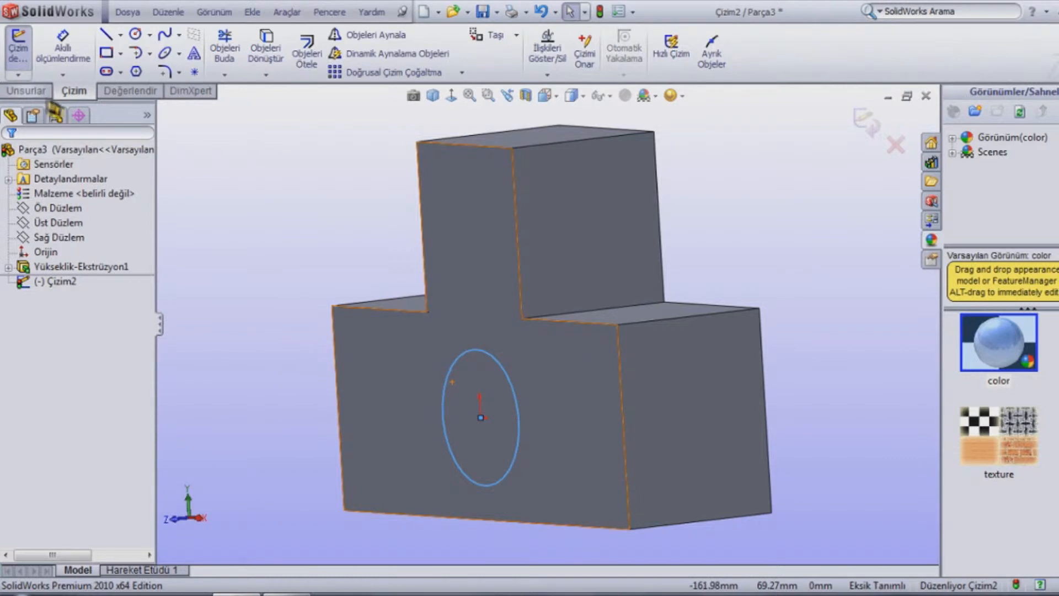
pyautogui.click(28, 90)
pyautogui.click(264, 60)
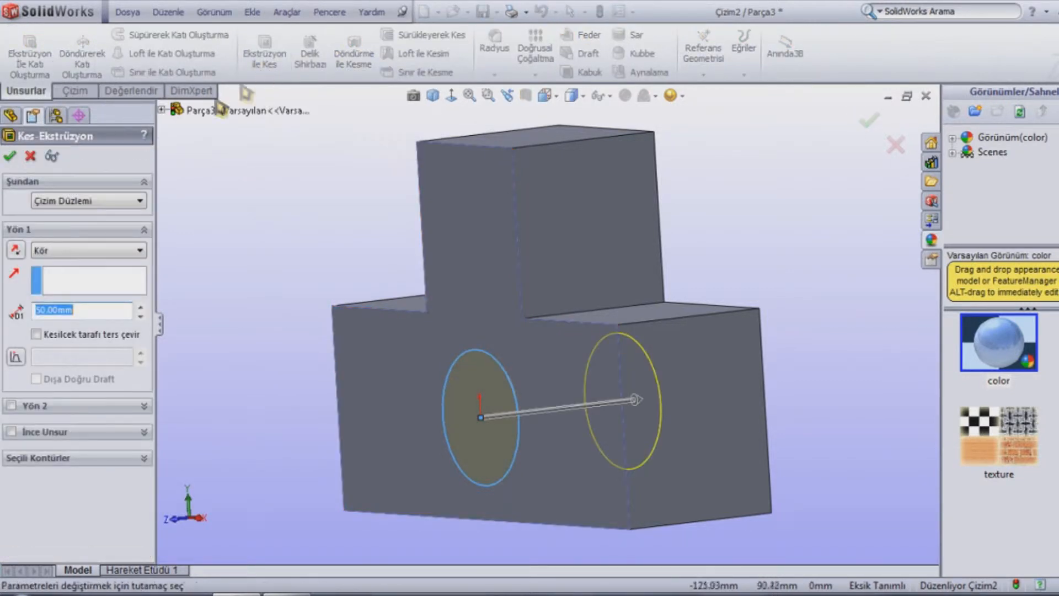
pyautogui.click(13, 158)
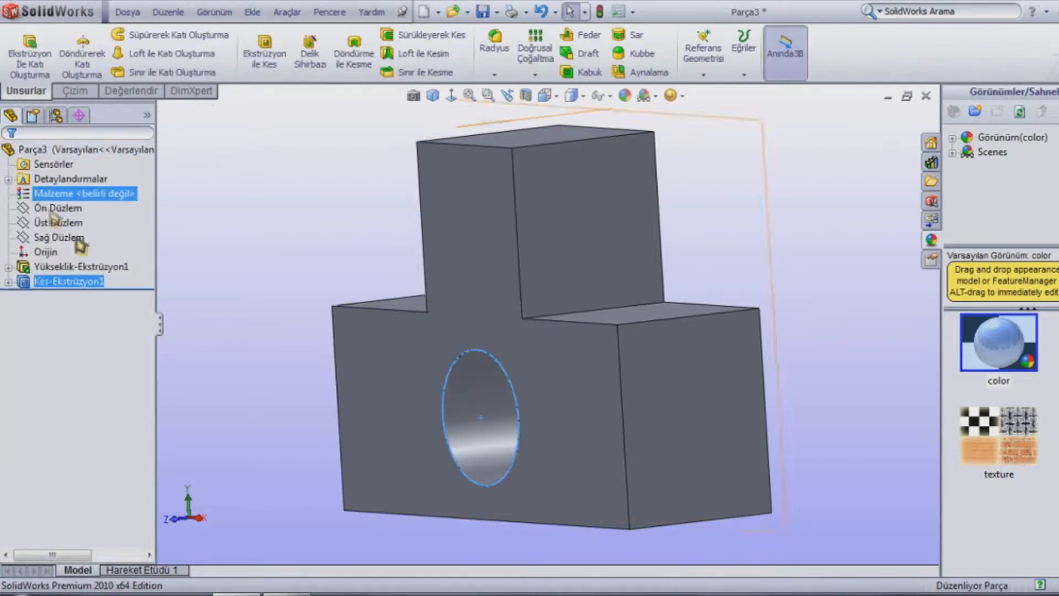
pyautogui.click(256, 368)
pyautogui.moveTo(256, 368); pyautogui.dragTo(304, 343, button='middle')
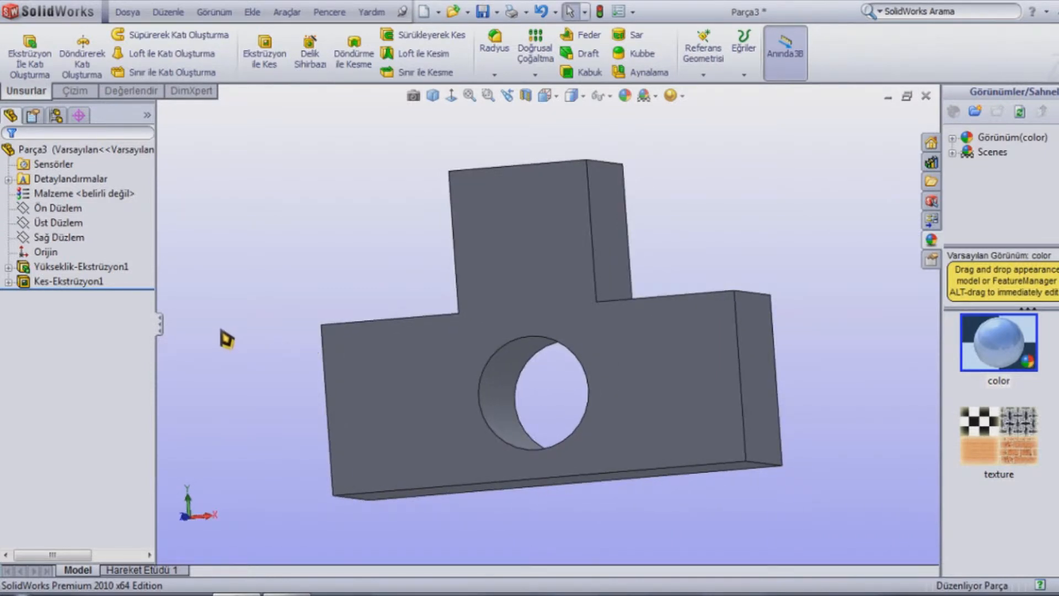
# Step: Apply a pale yellow colour from the matte (donuk) swatches to the whole part Parça3
pyautogui.doubleClick(352, 378)
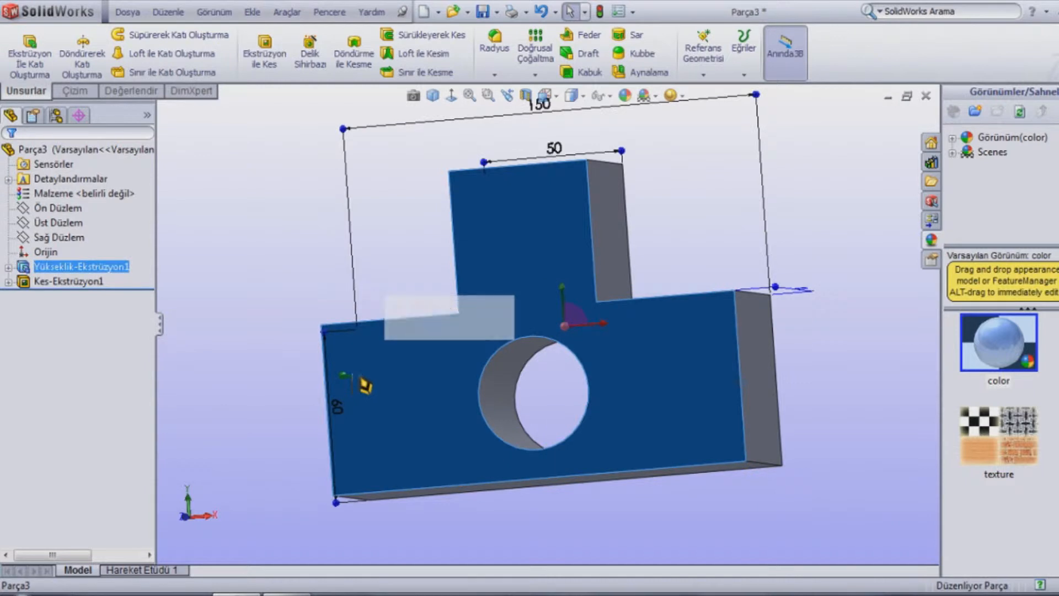
pyautogui.click(494, 326)
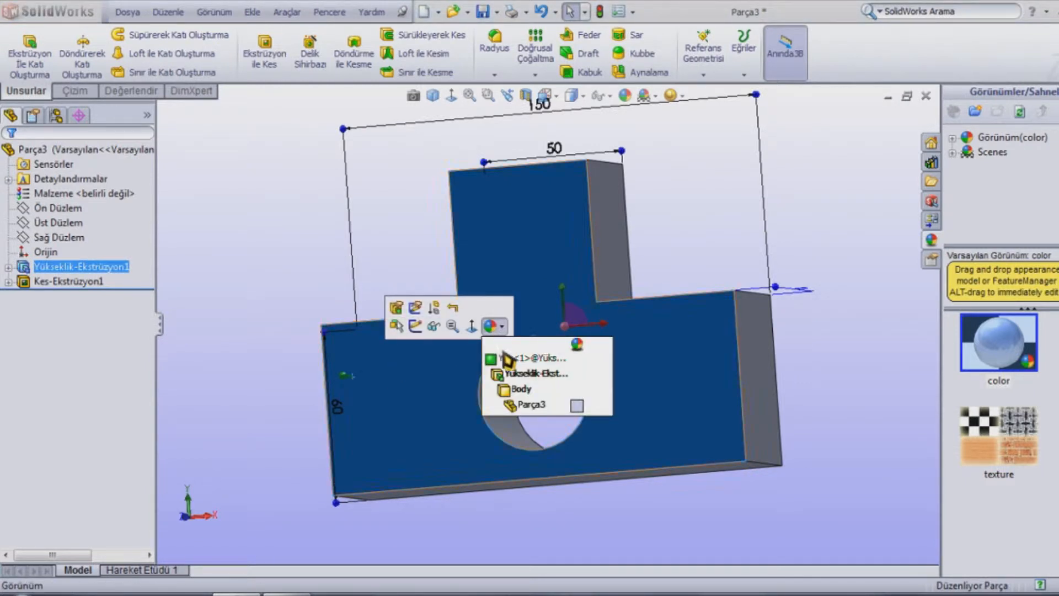
pyautogui.click(511, 405)
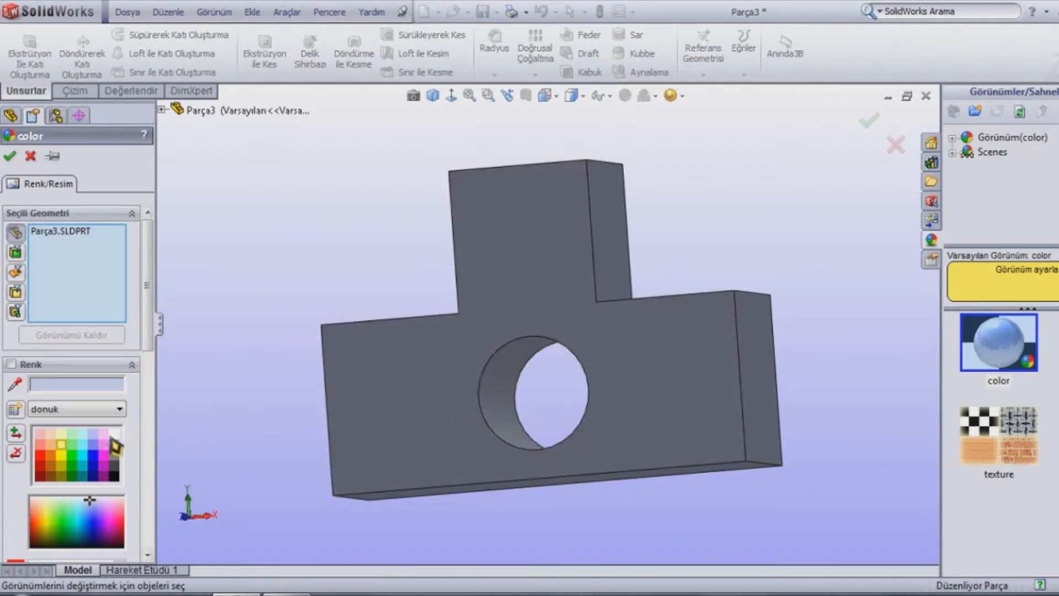
pyautogui.click(61, 448)
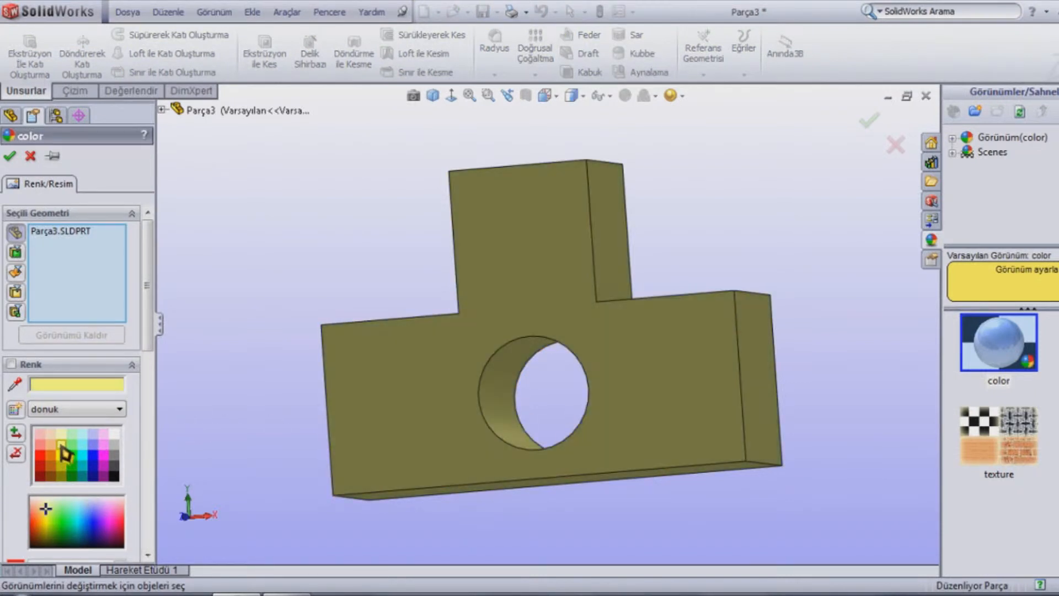
pyautogui.click(11, 157)
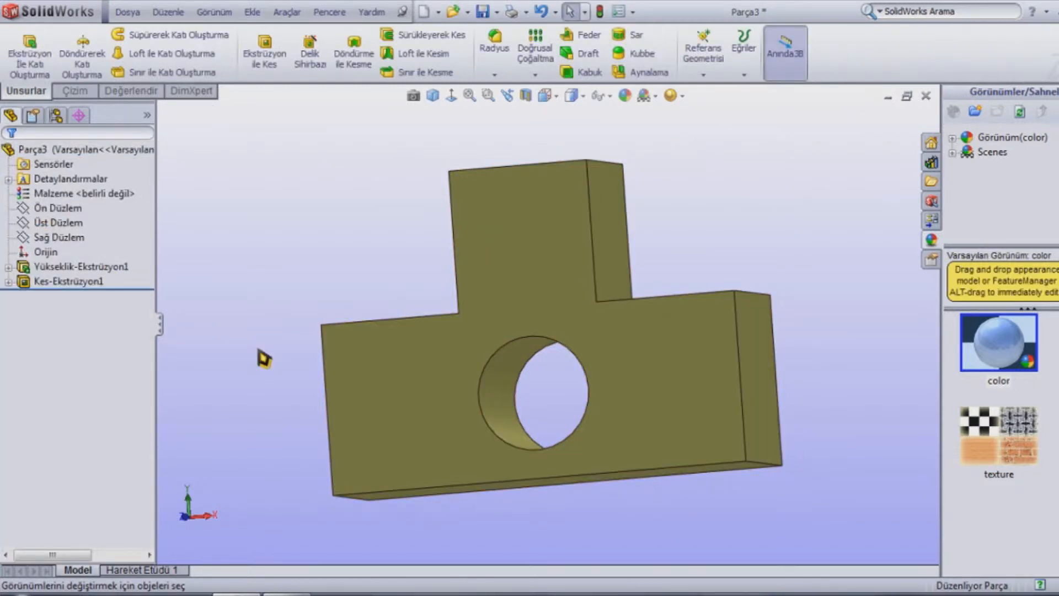
pyautogui.press('f')
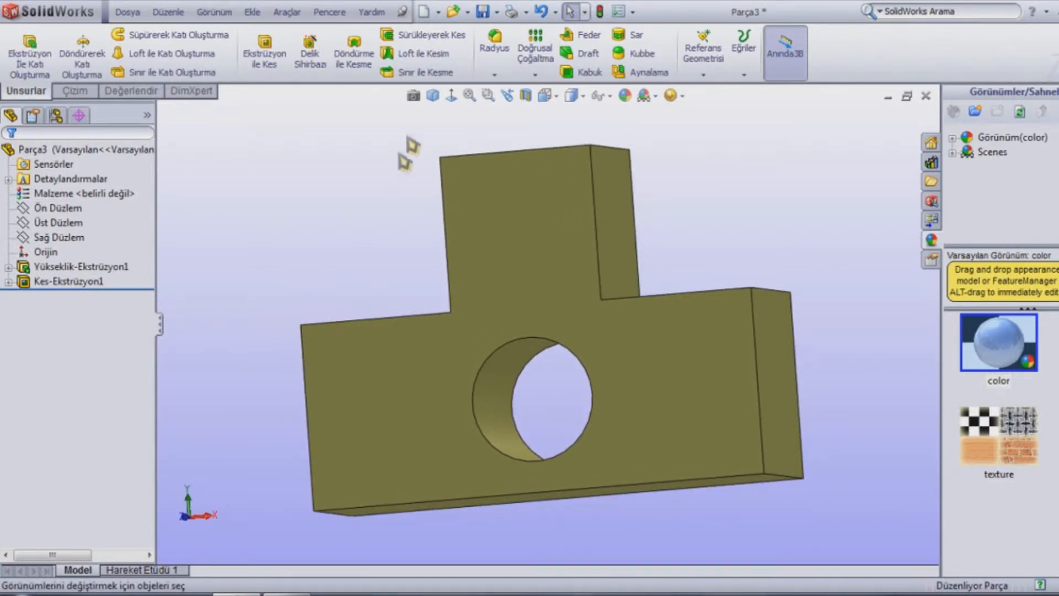
# Step: Save the part to the desktop as Parça3 and create a new part document
pyautogui.click(484, 20)
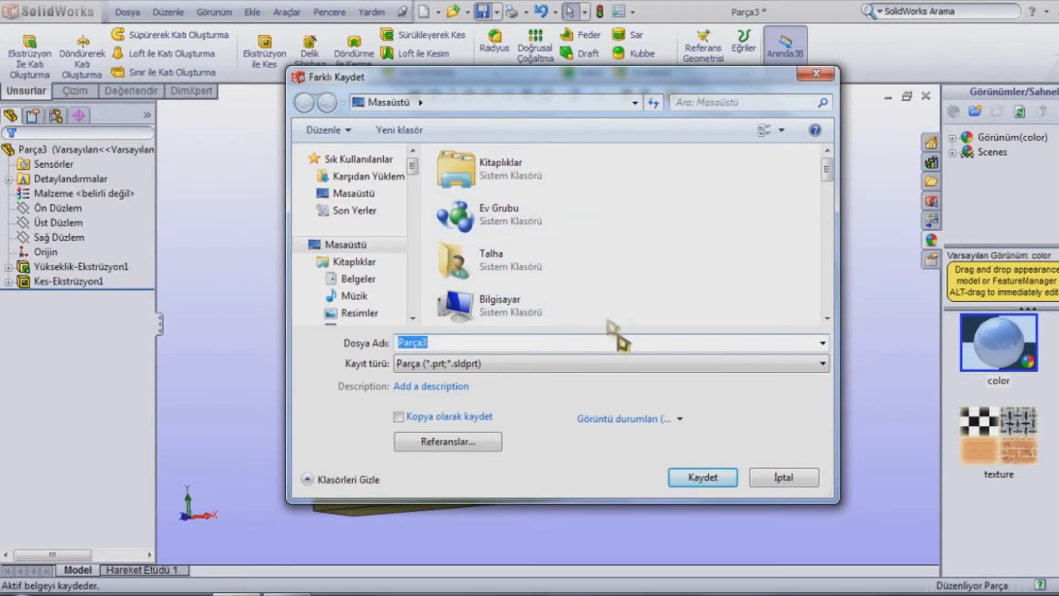
pyautogui.click(706, 481)
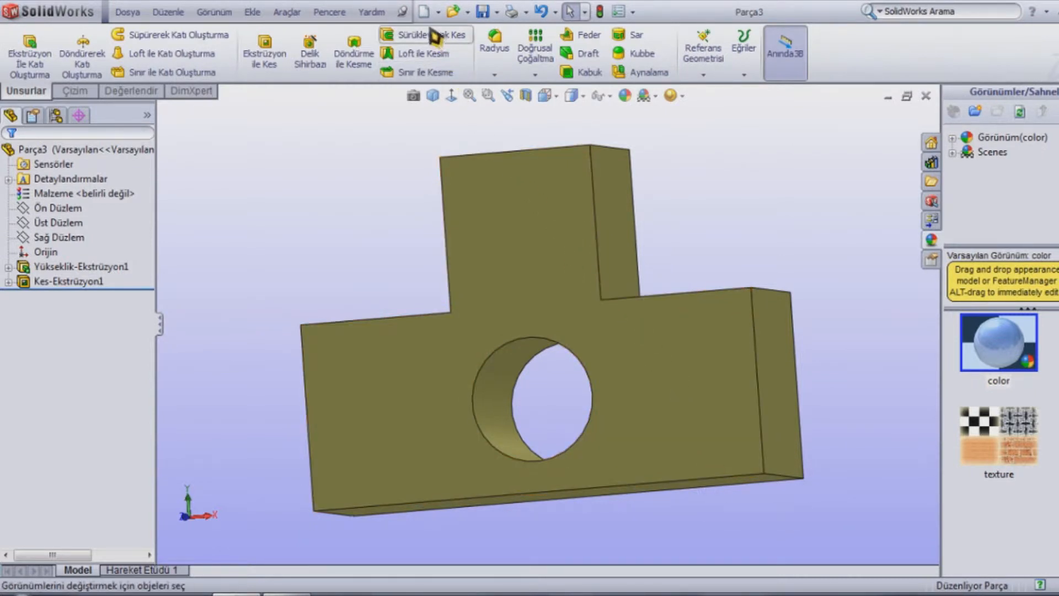
pyautogui.click(424, 12)
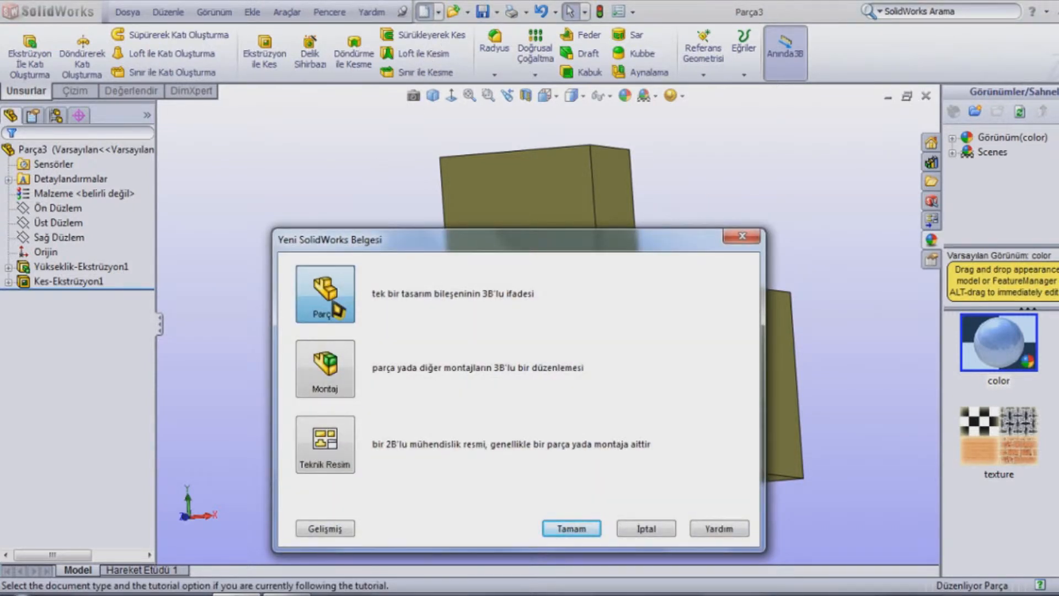
pyautogui.doubleClick(336, 310)
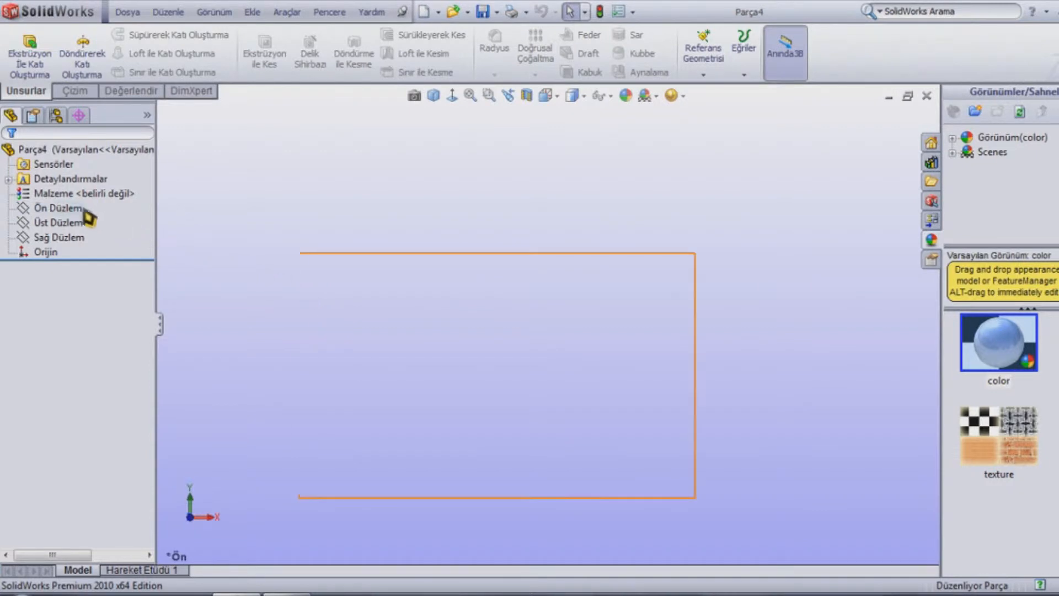
# Step: Sketch a centre rectangle about 66 mm wide and 56 mm high on the front plane, centred on the origin
pyautogui.click(55, 207)
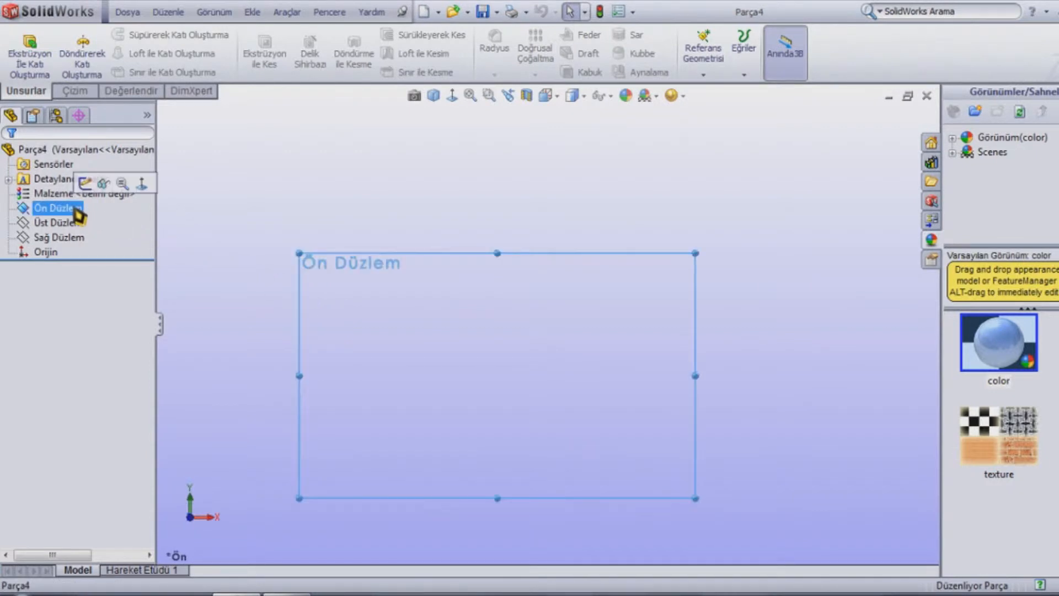
pyautogui.click(83, 91)
pyautogui.click(107, 53)
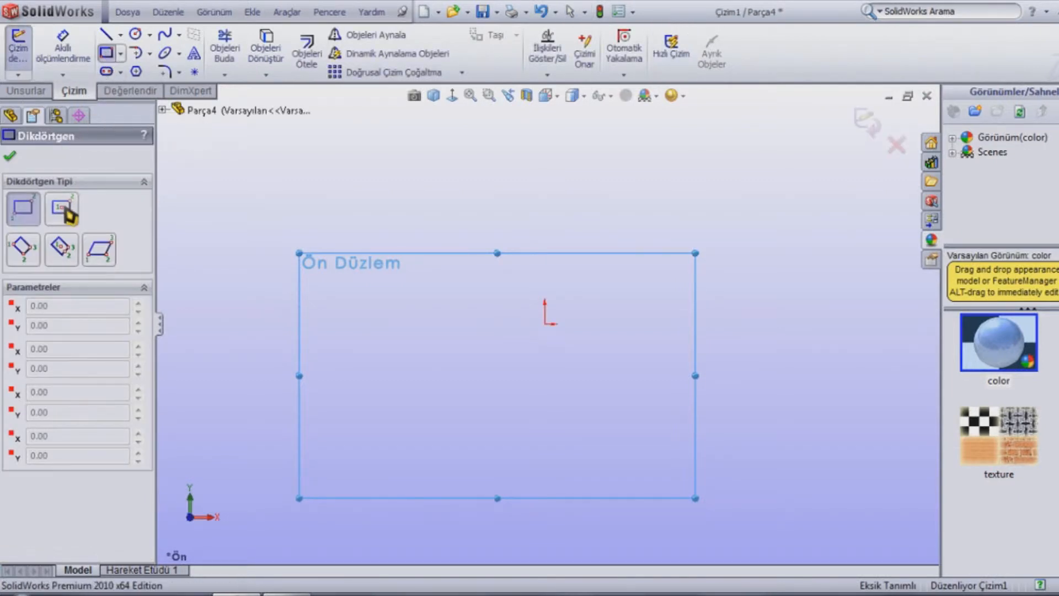
pyautogui.click(65, 209)
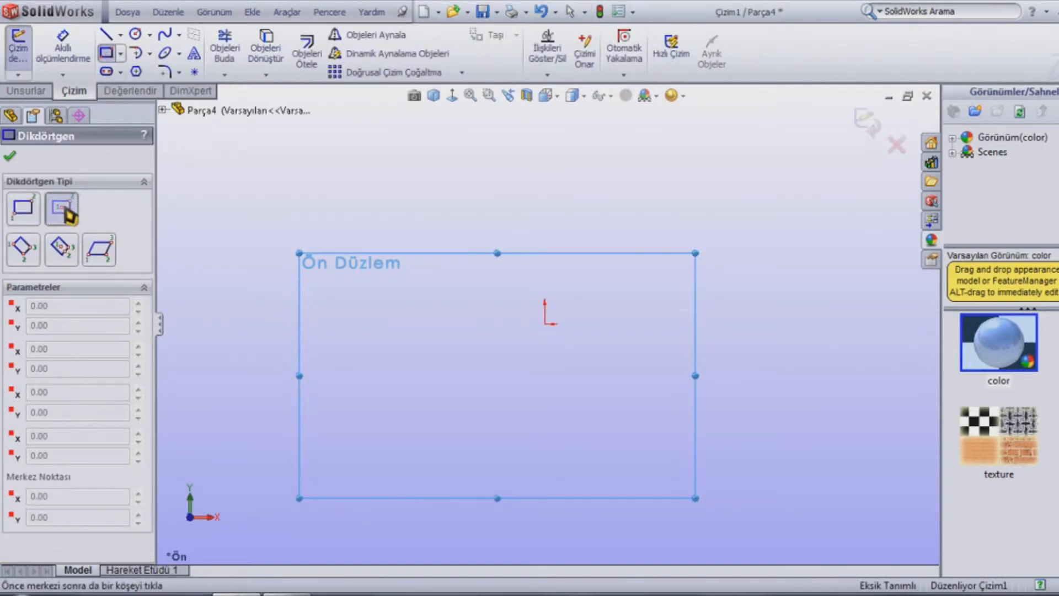
pyautogui.click(545, 325)
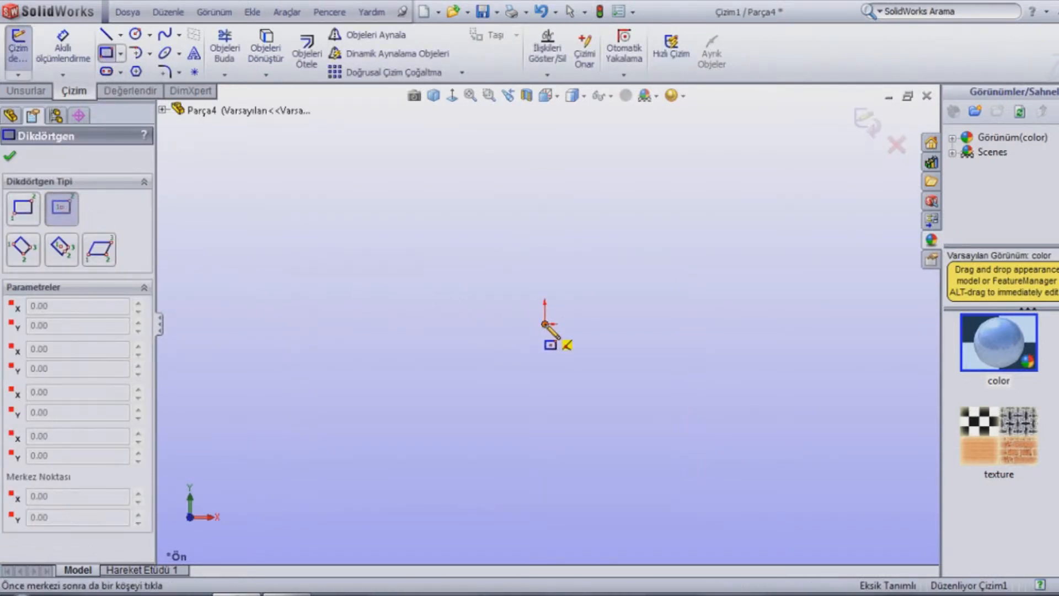
pyautogui.click(619, 262)
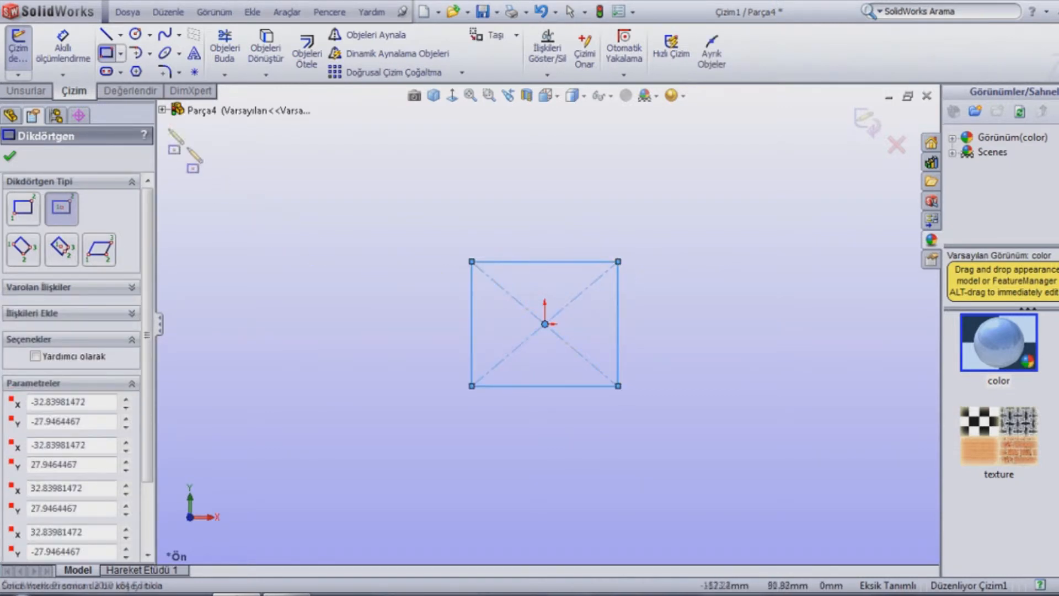
# Step: Dimension the rectangle with a width of 50 mm and a height of 50 mm
pyautogui.click(82, 52)
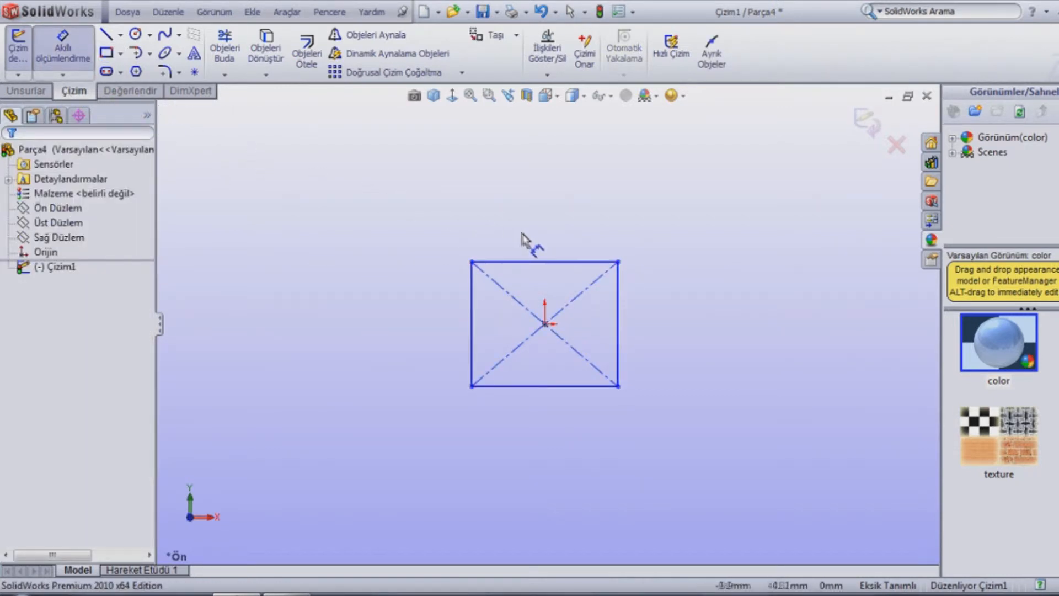
pyautogui.click(539, 260)
pyautogui.click(539, 242)
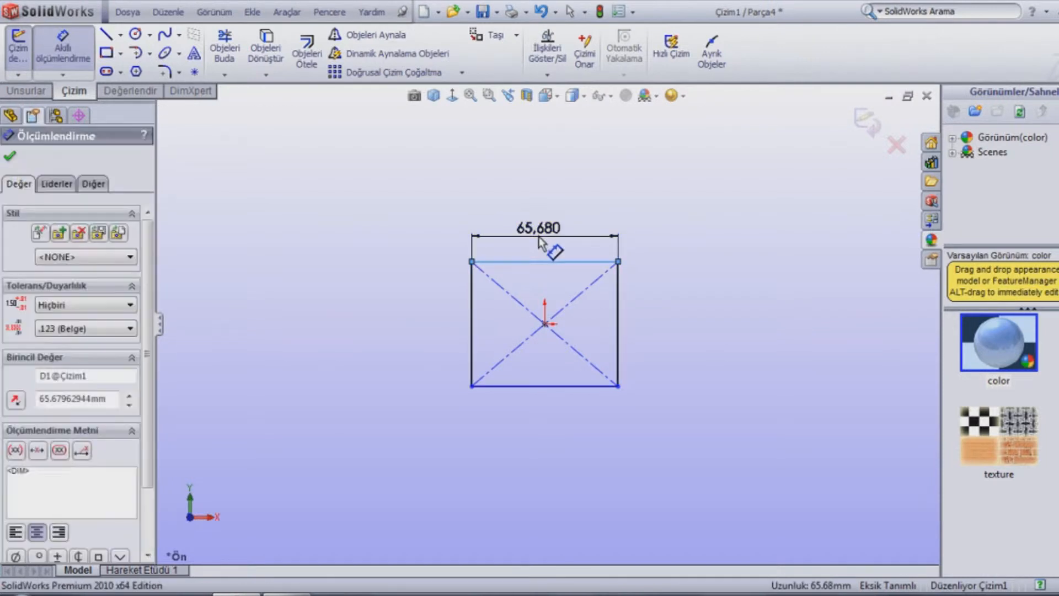
pyautogui.write('50')
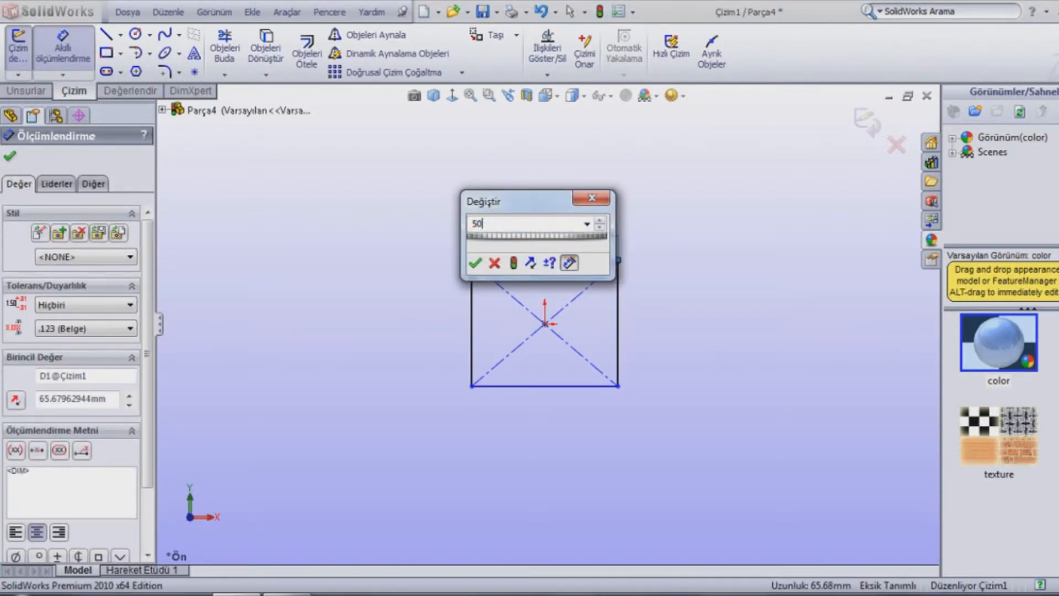
pyautogui.press('Return')
pyautogui.click(489, 319)
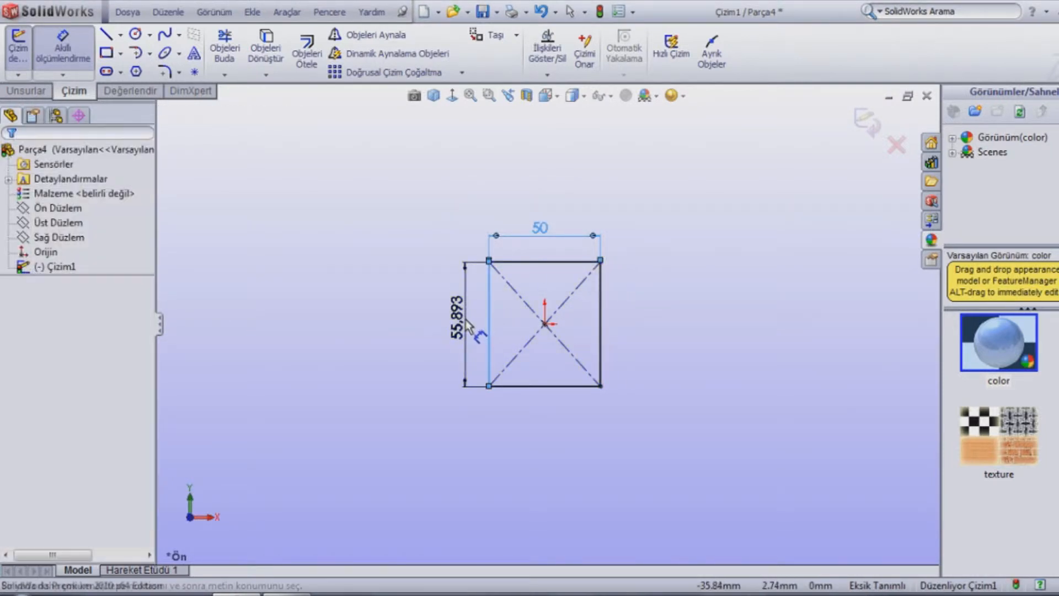
pyautogui.click(468, 325)
pyautogui.write('5')
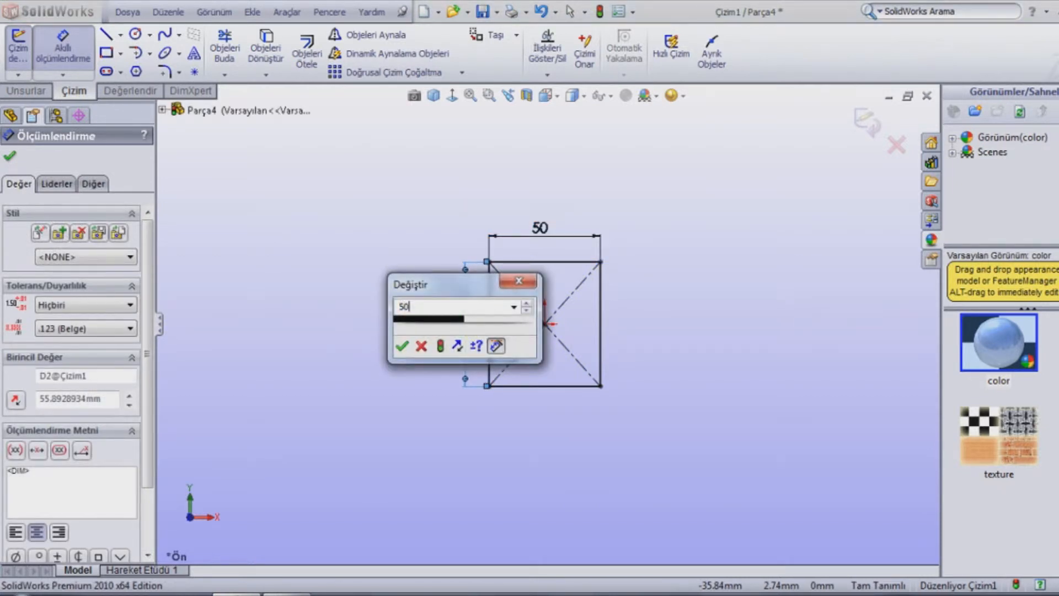
pyautogui.write('0')
pyautogui.press('Return')
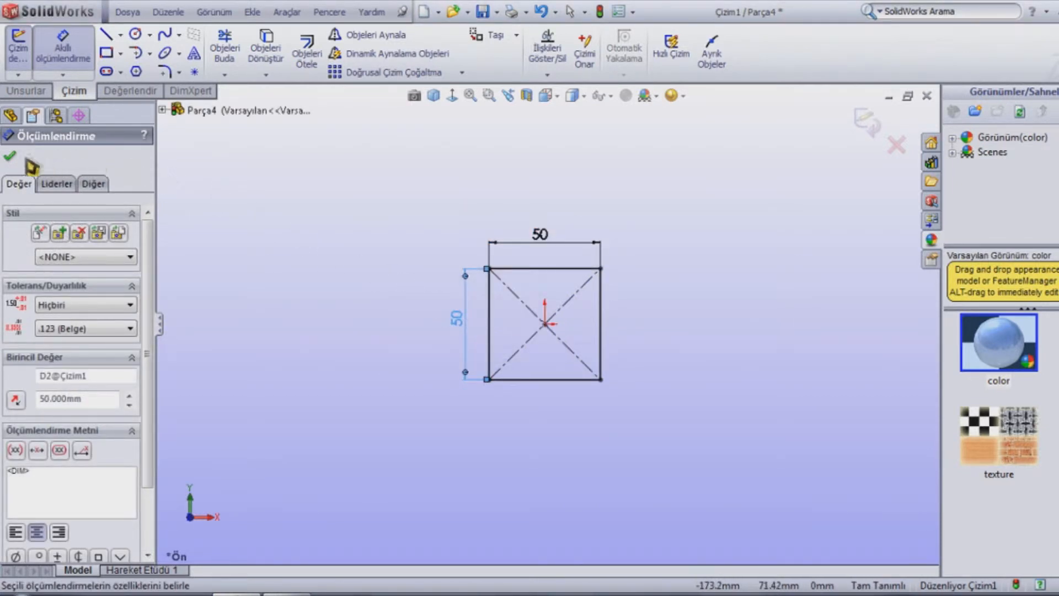
pyautogui.click(10, 157)
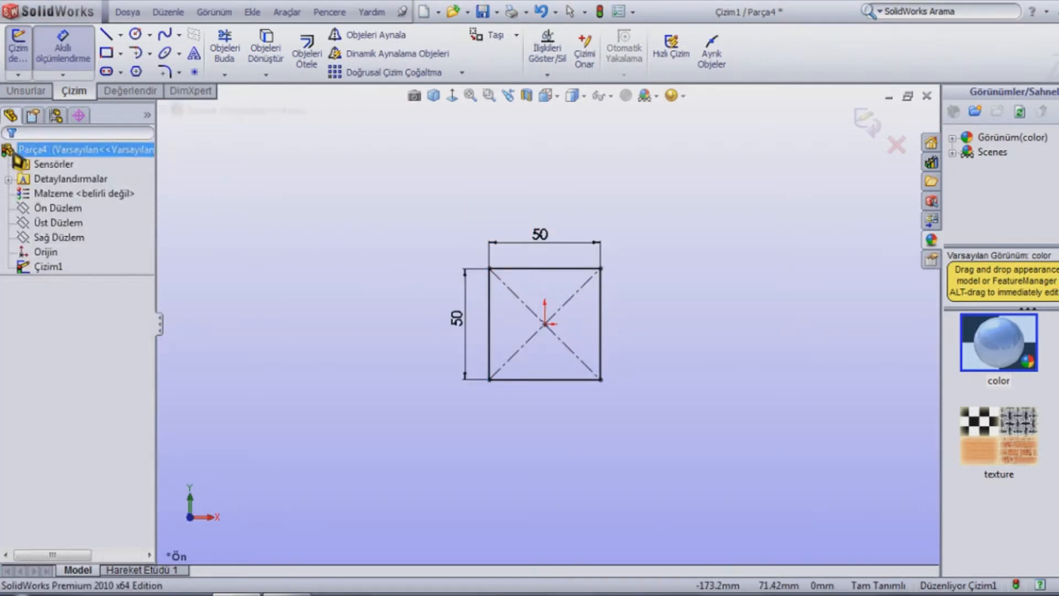
# Step: Extrude the 50 mm square sketch to a blind depth of 50 mm
pyautogui.click(28, 92)
pyautogui.click(29, 55)
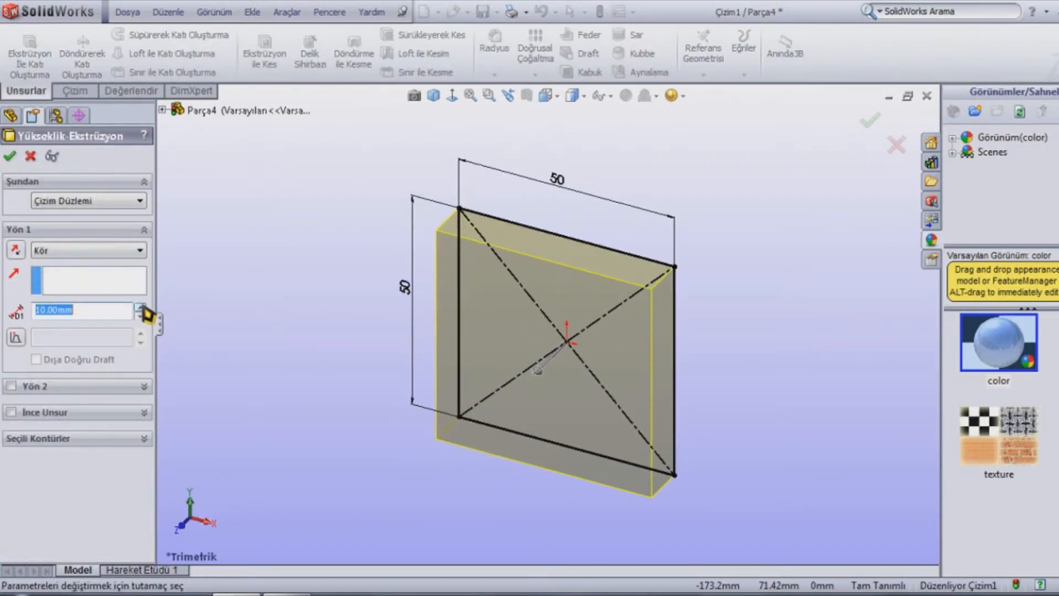
pyautogui.click(141, 307)
pyautogui.click(142, 306)
pyautogui.click(142, 307)
pyautogui.click(142, 307)
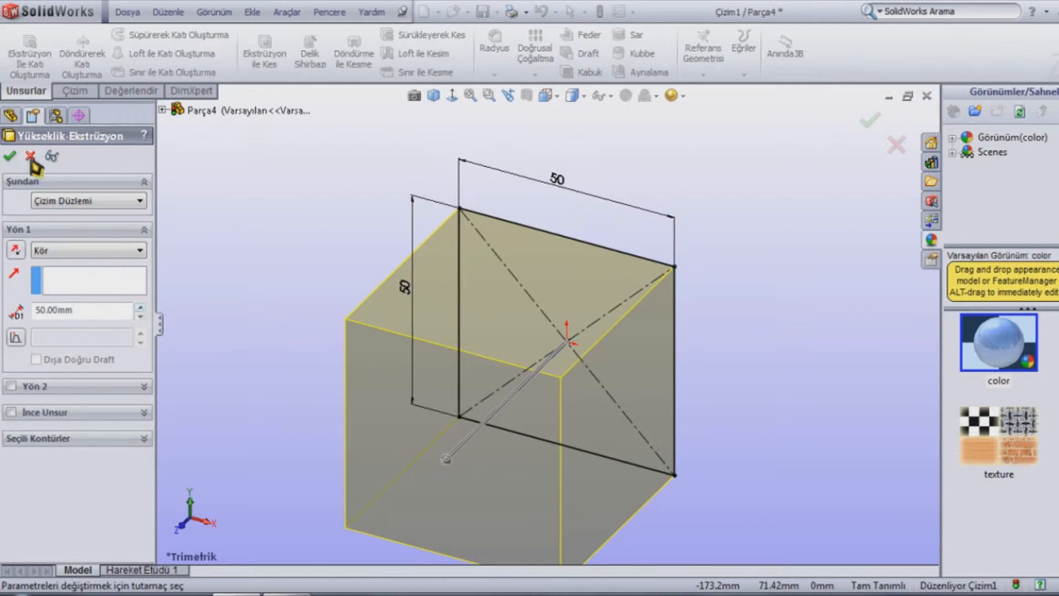
pyautogui.click(11, 157)
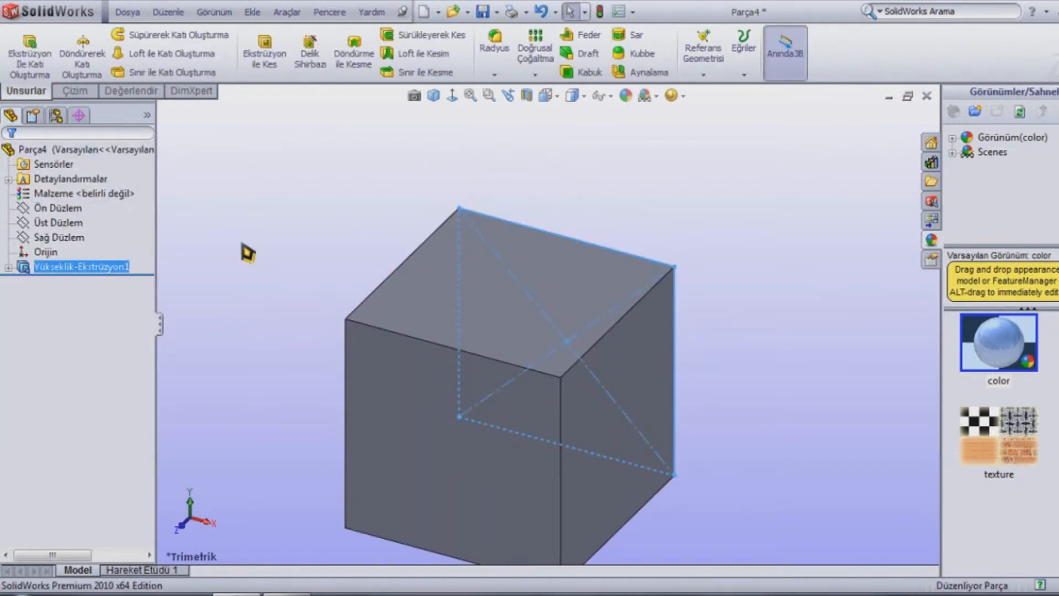
pyautogui.click(247, 253)
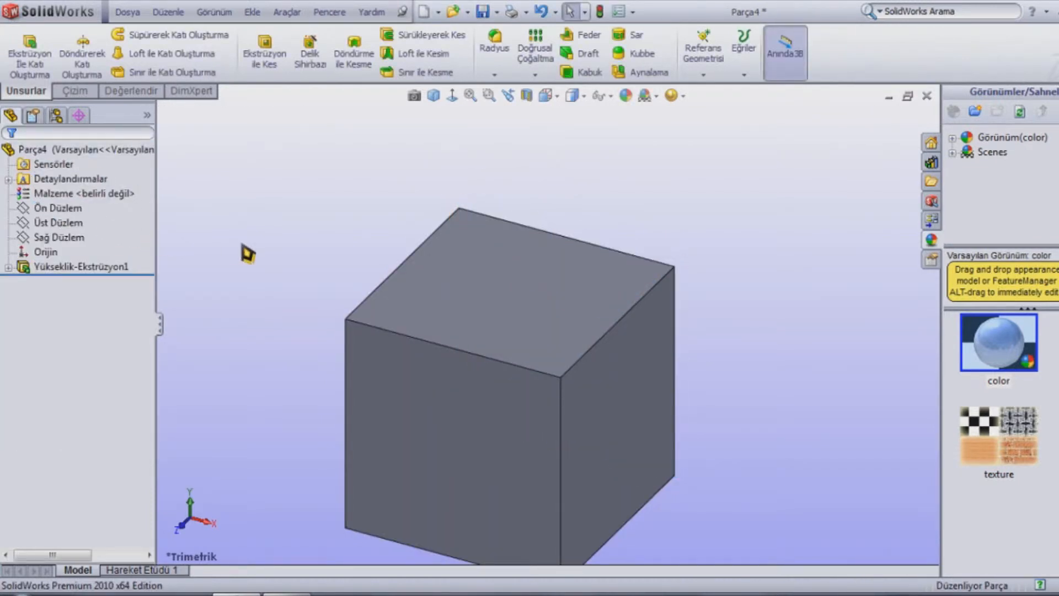
# Step: Apply a teal colour from the matte (donuk) swatches to the whole part Parça4
pyautogui.click(418, 427)
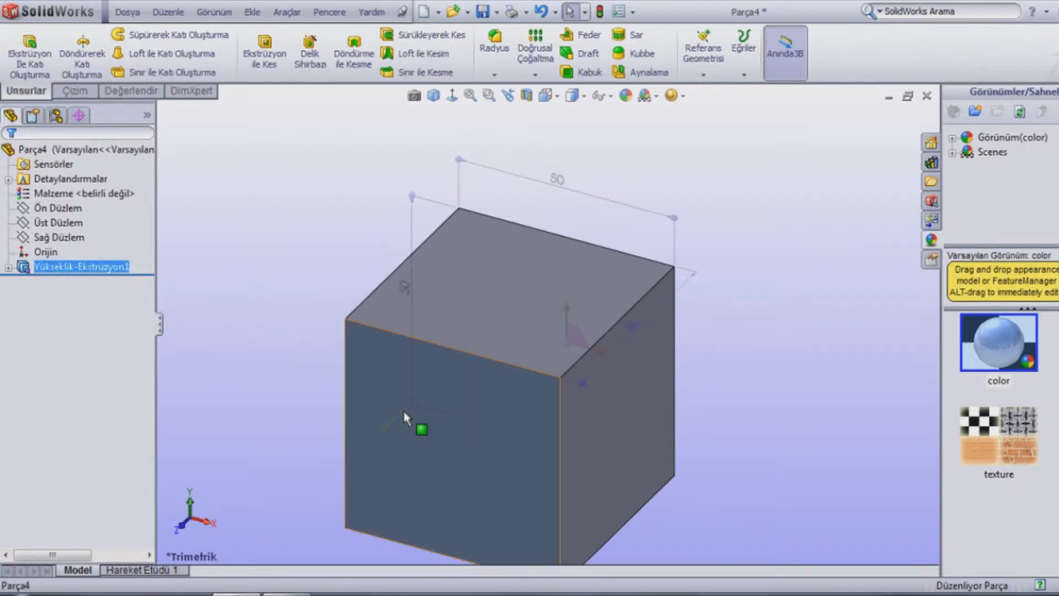
pyautogui.click(542, 360)
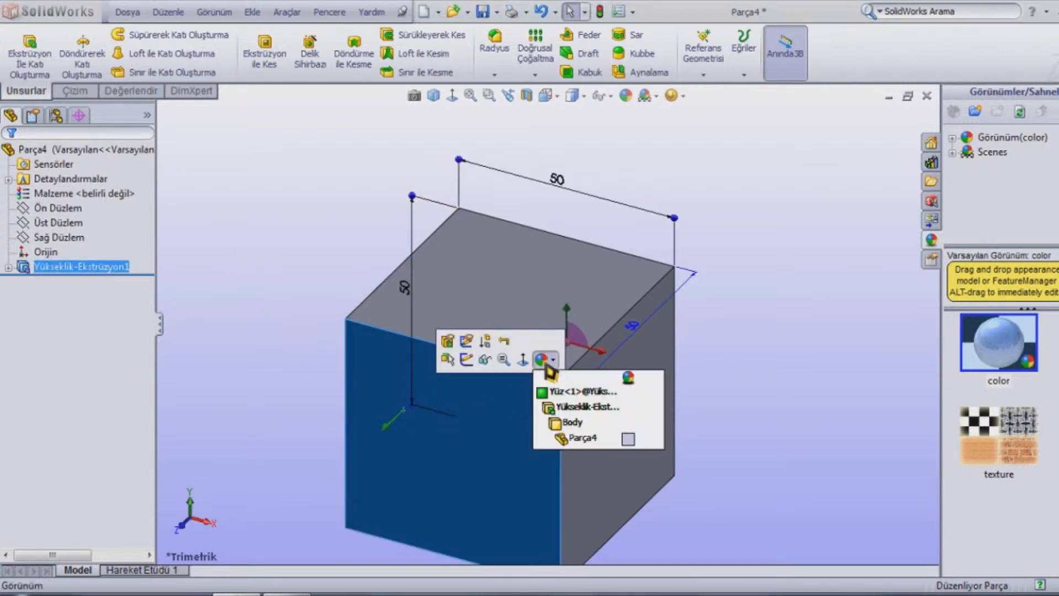
pyautogui.click(581, 438)
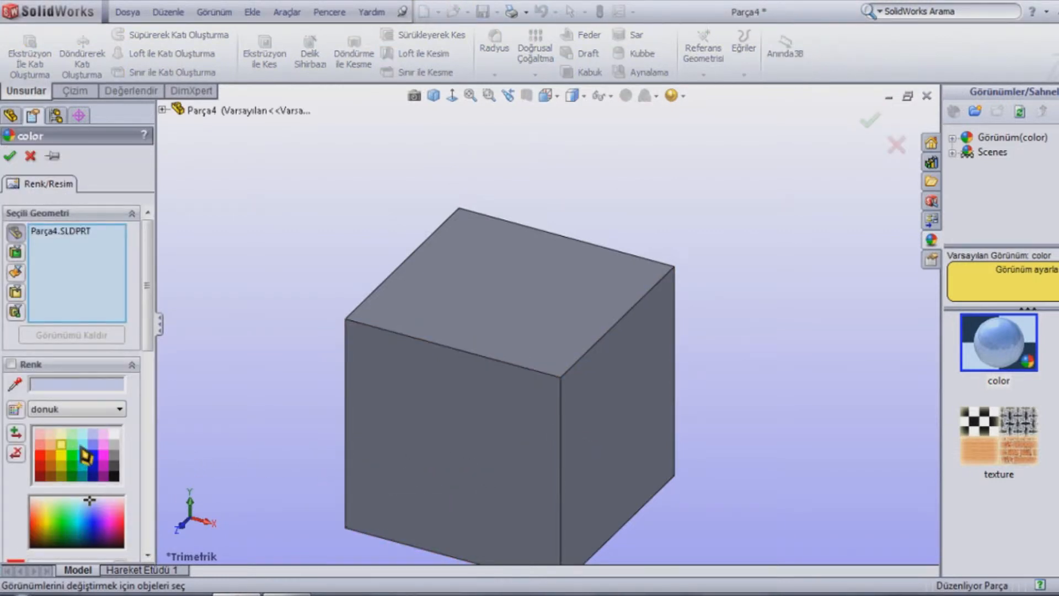
pyautogui.click(10, 156)
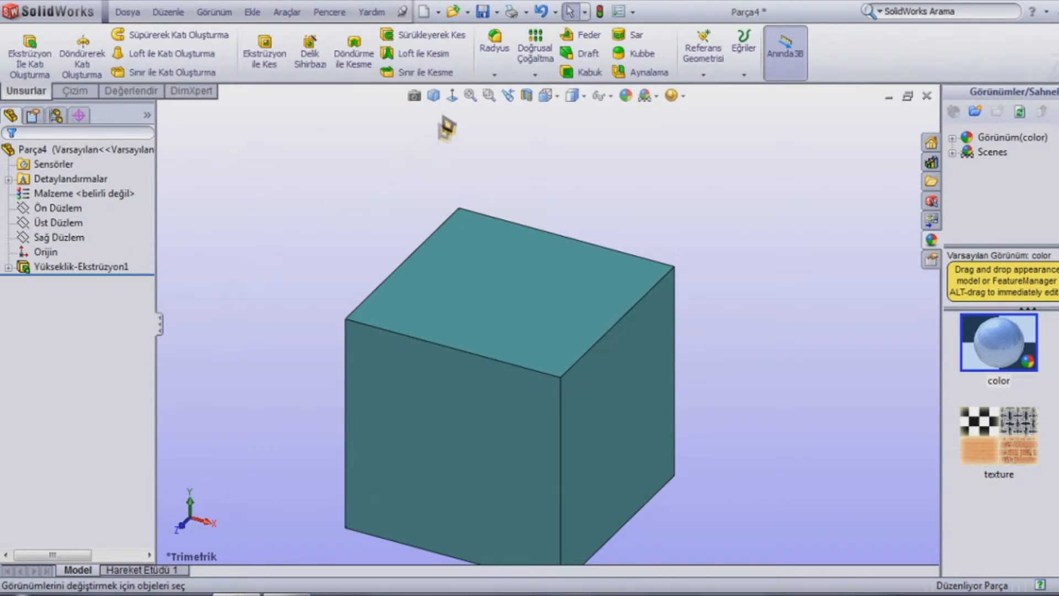
# Step: Save the part to the desktop as Parça4 and create a new part document
pyautogui.click(439, 102)
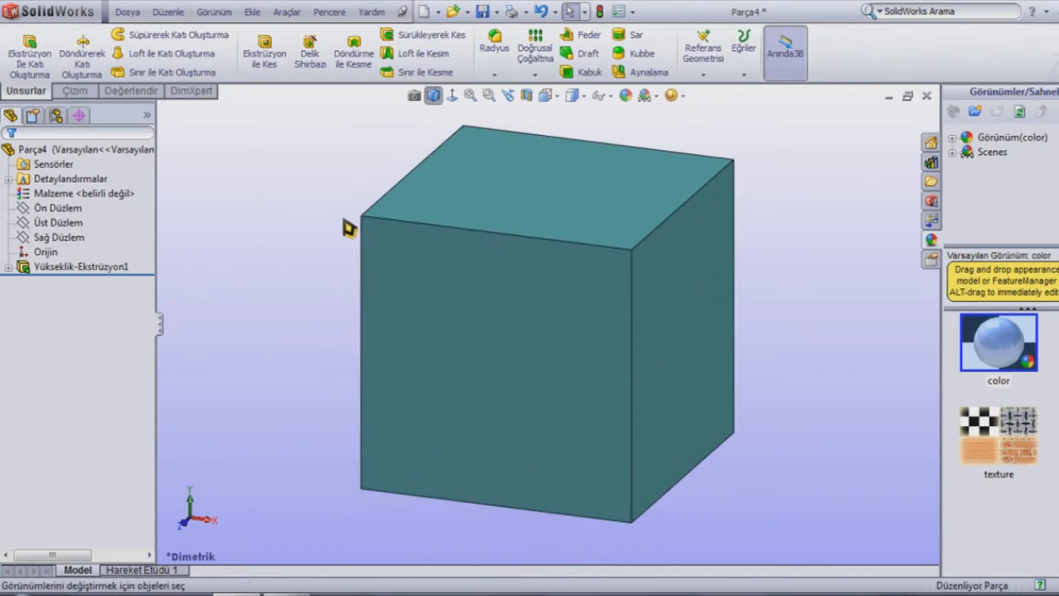
pyautogui.click(484, 21)
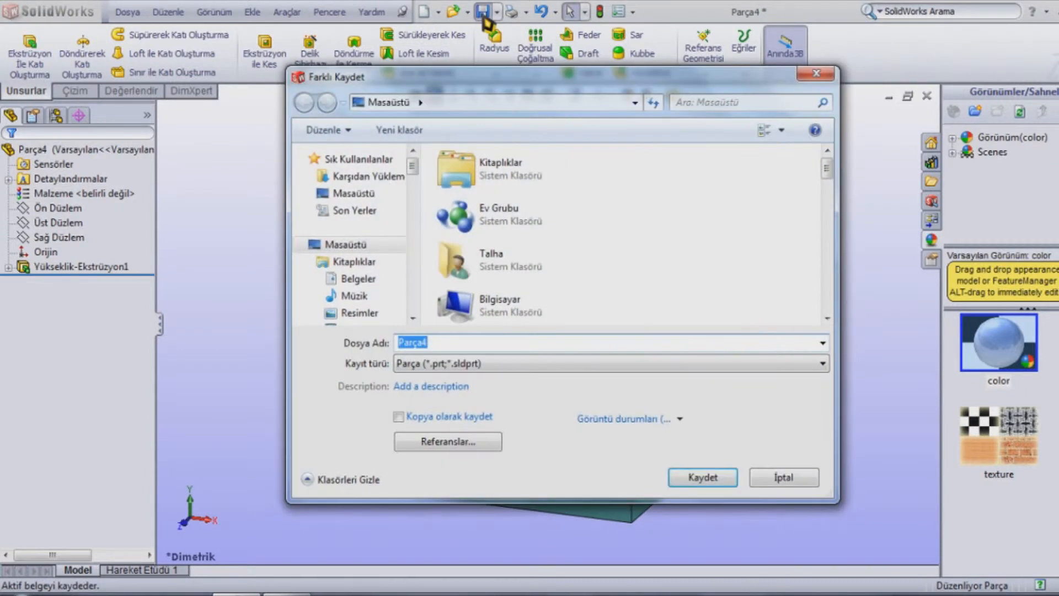
pyautogui.click(713, 480)
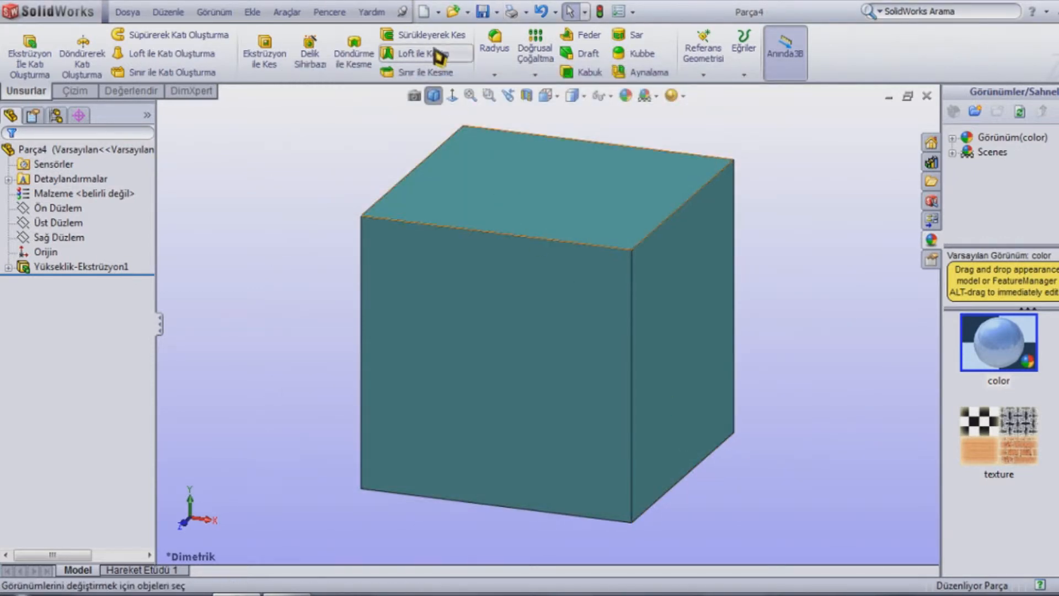
pyautogui.click(422, 14)
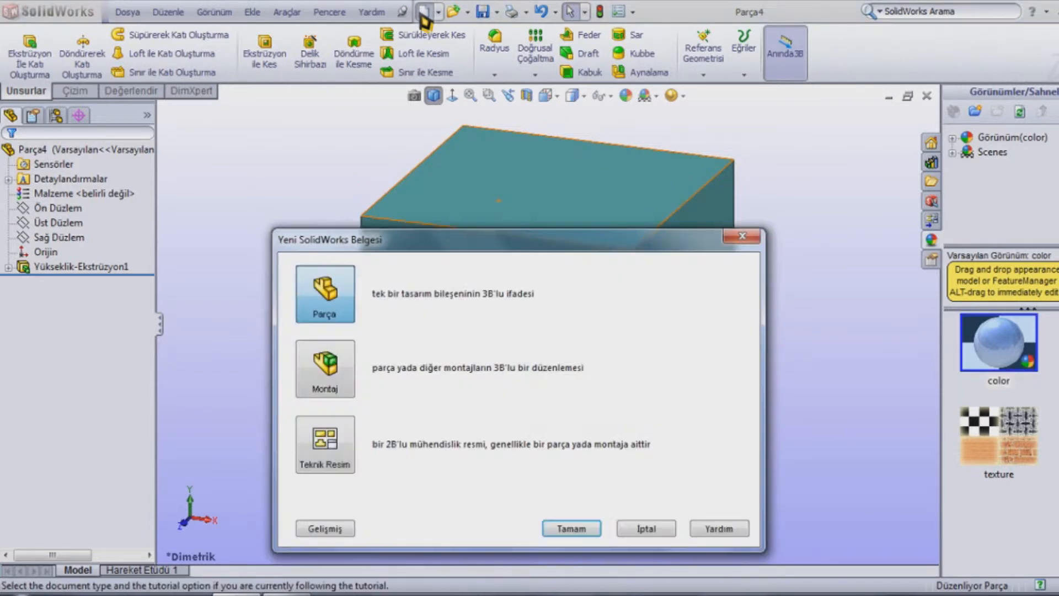
pyautogui.doubleClick(343, 306)
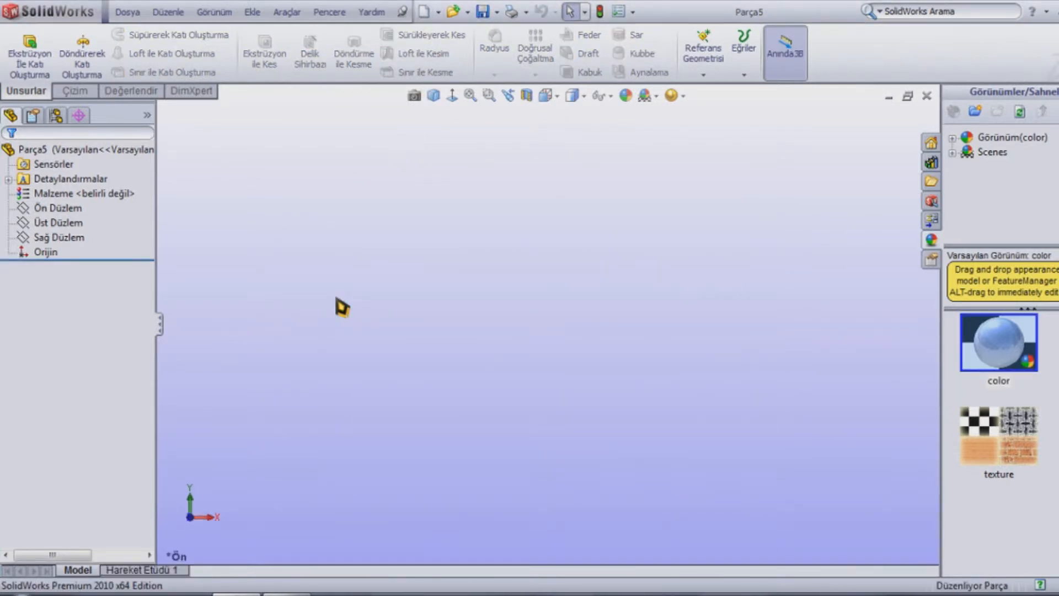
# Step: Sketch a circle about 50 mm in diameter on the front plane, centred on the origin
pyautogui.click(75, 209)
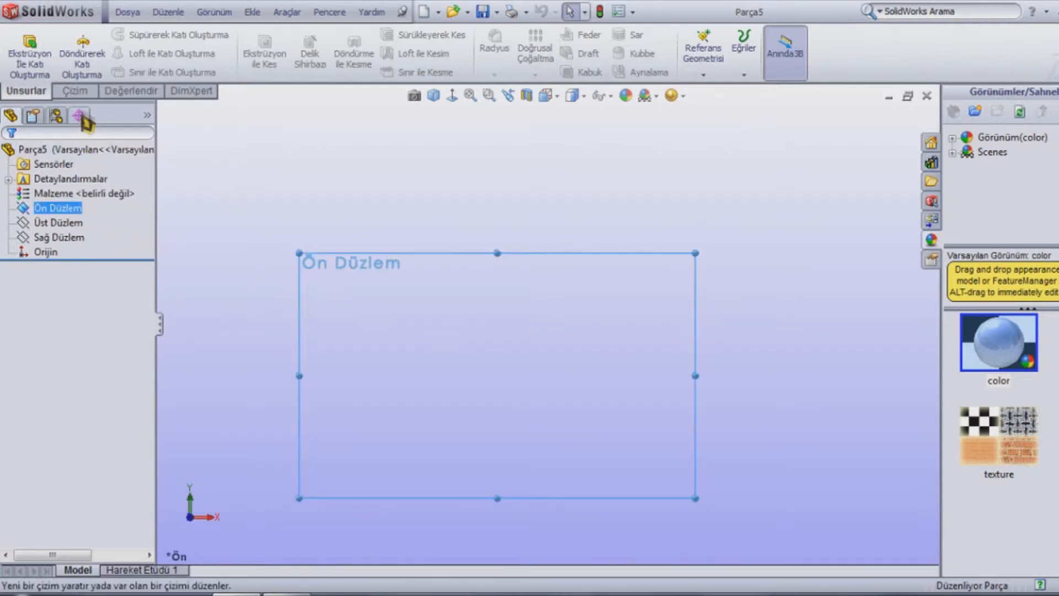
pyautogui.click(76, 90)
pyautogui.click(136, 35)
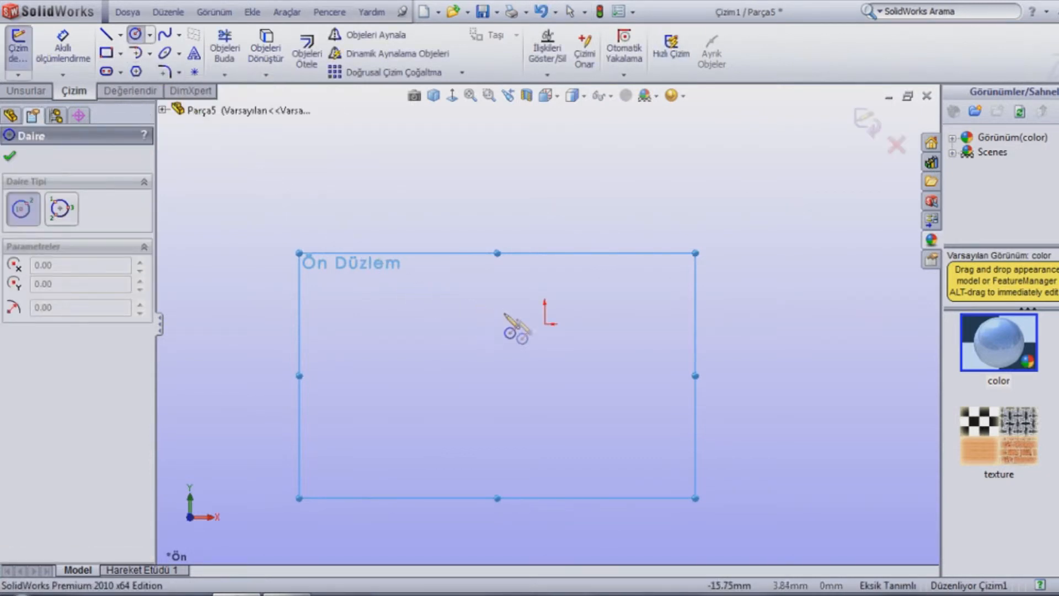
pyautogui.click(544, 323)
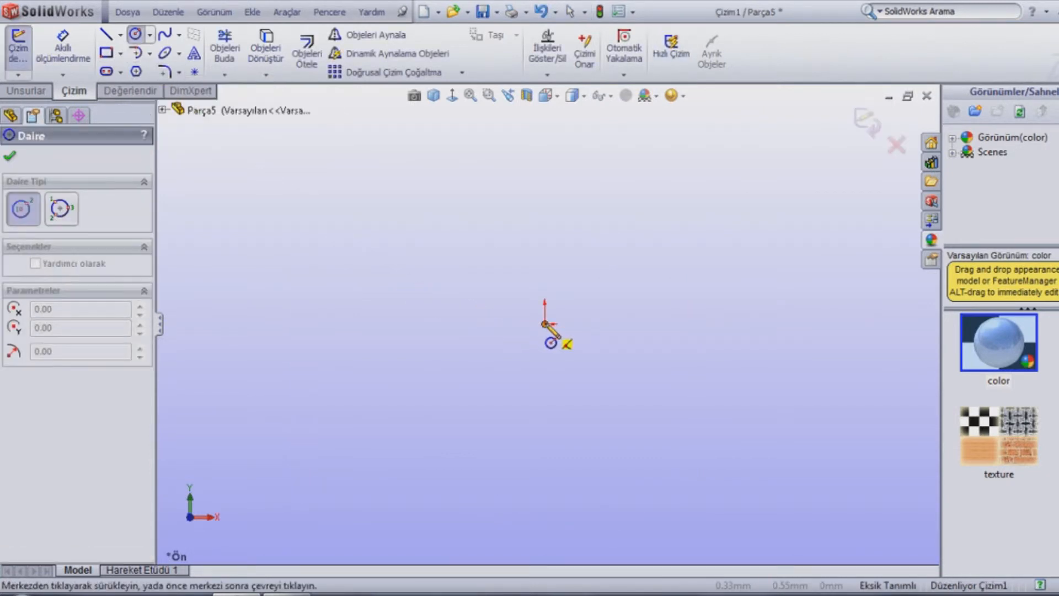
pyautogui.click(589, 302)
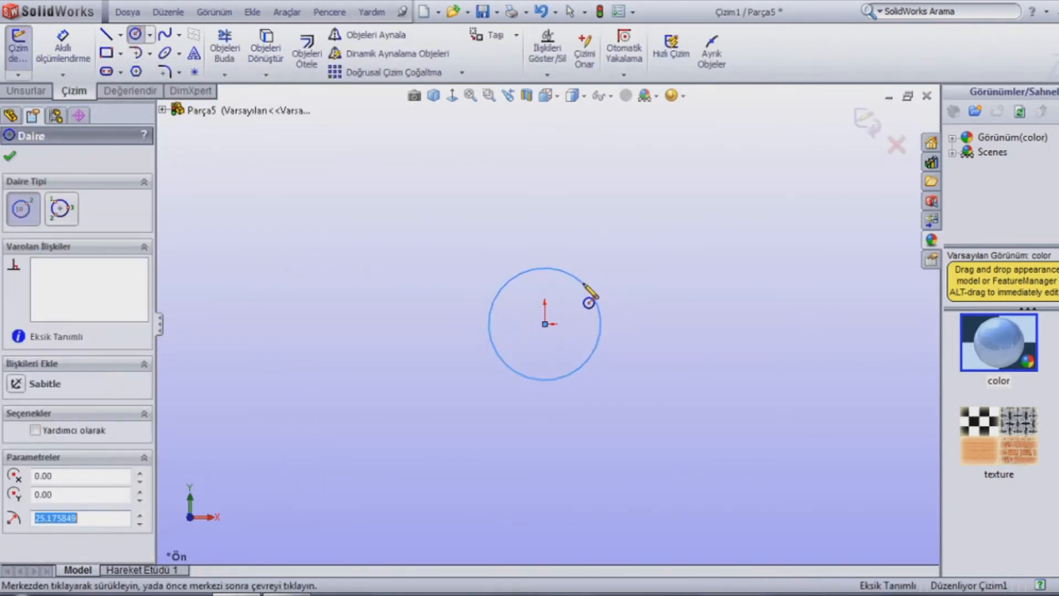
# Step: Dimension the circle with a diameter of 39 mm
pyautogui.click(79, 49)
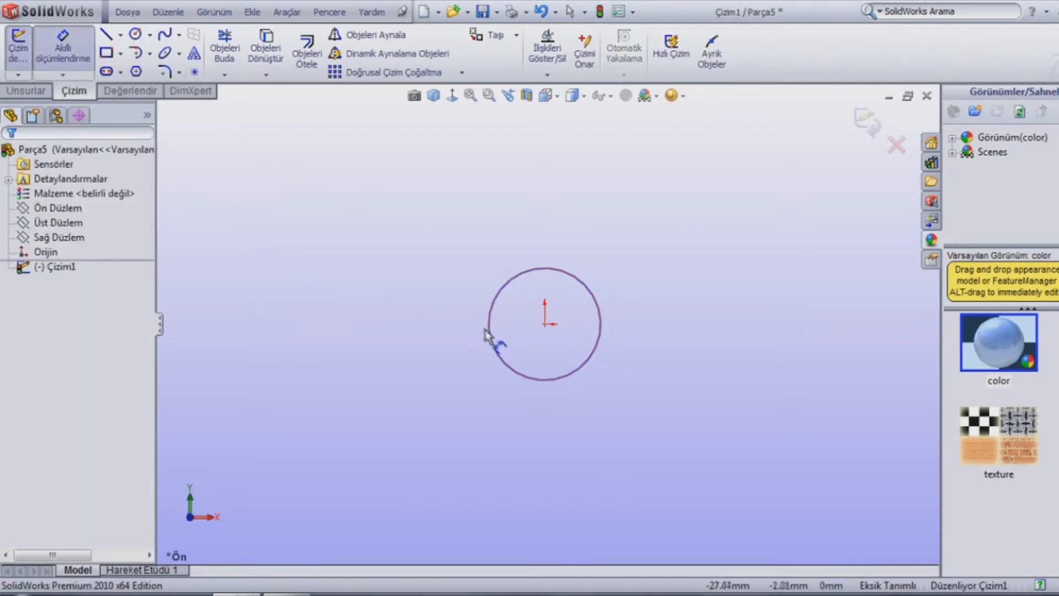
pyautogui.click(487, 332)
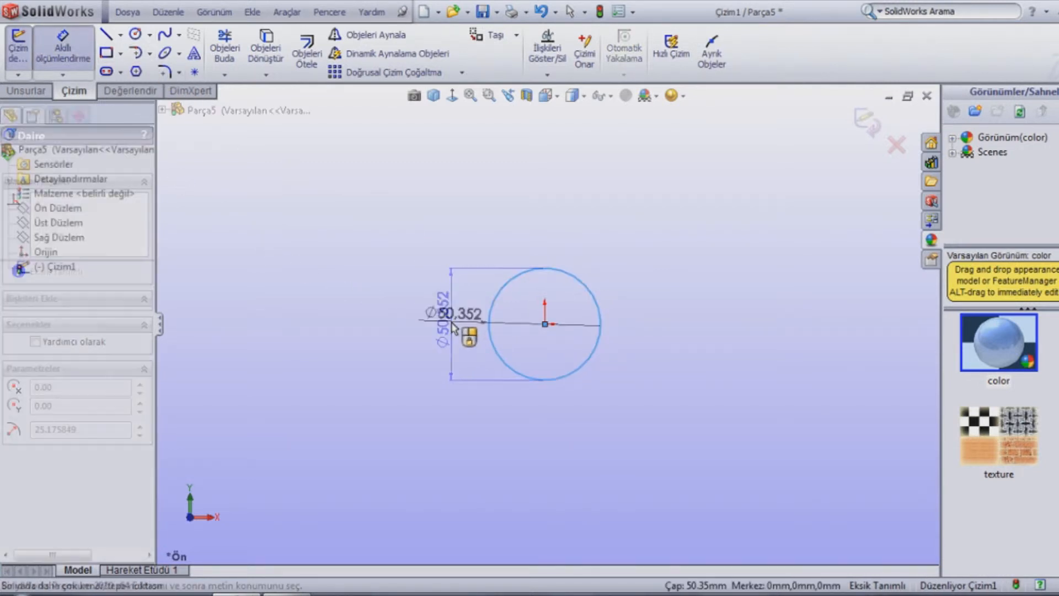
pyautogui.click(452, 324)
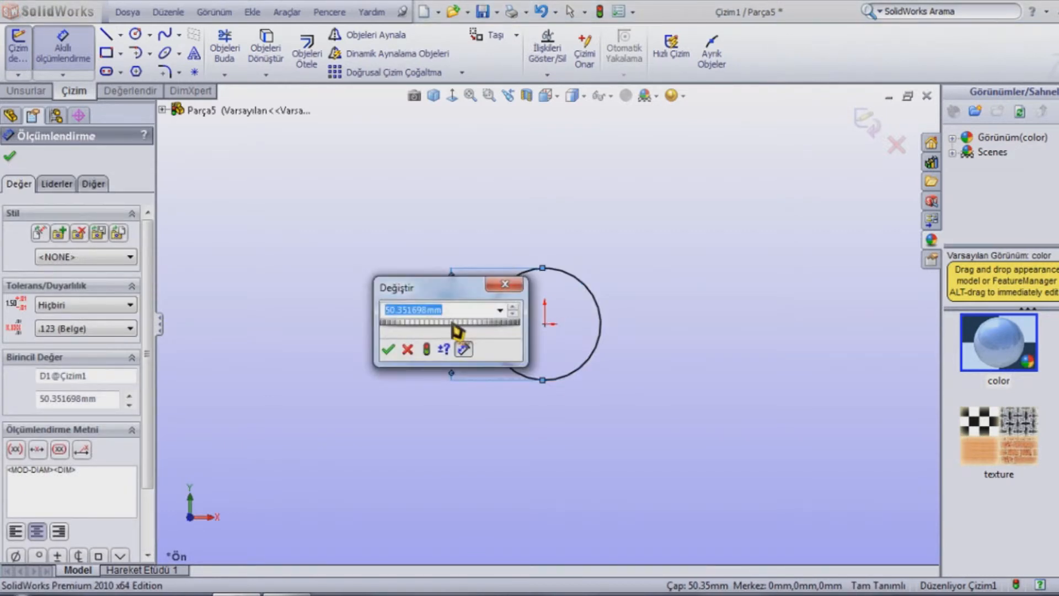
pyautogui.write('39')
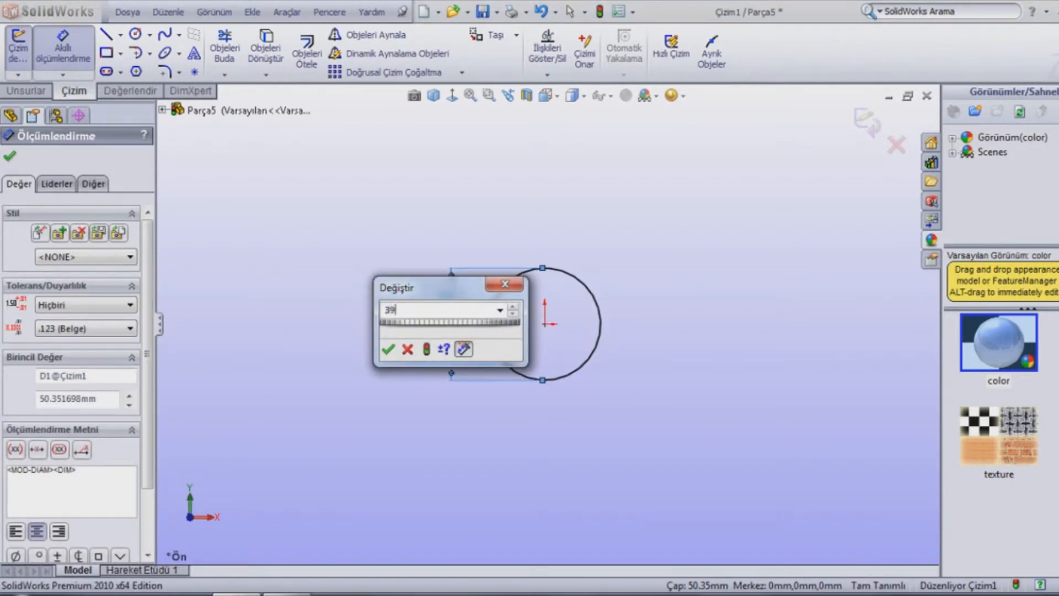
pyautogui.press('Return')
pyautogui.moveTo(450, 325); pyautogui.dragTo(462, 330)
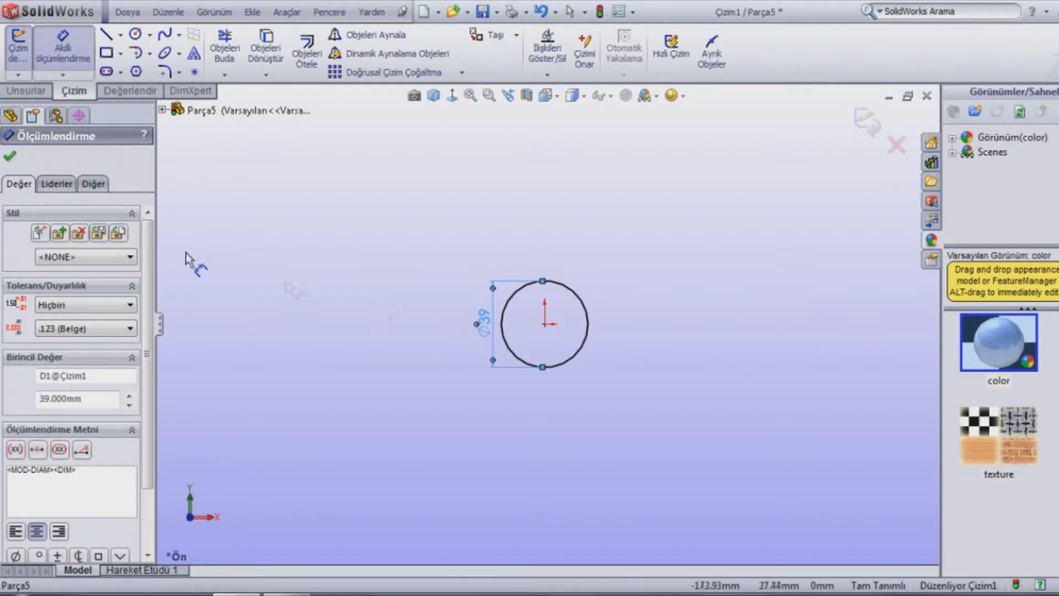
pyautogui.click(10, 157)
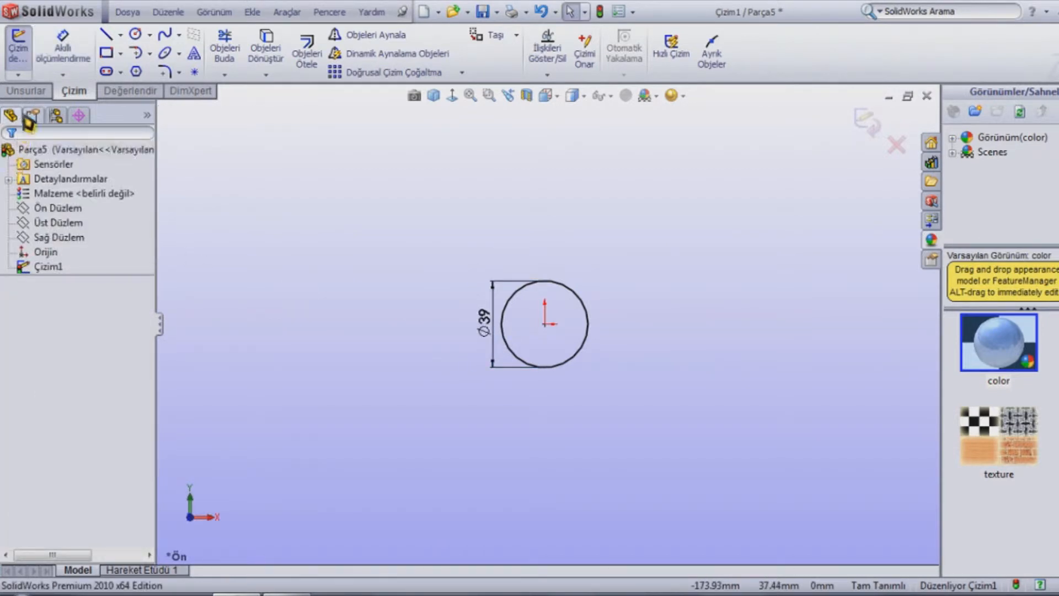
# Step: Extrude the 39 mm circle to a blind depth of 50 mm to form a cylinder
pyautogui.click(28, 91)
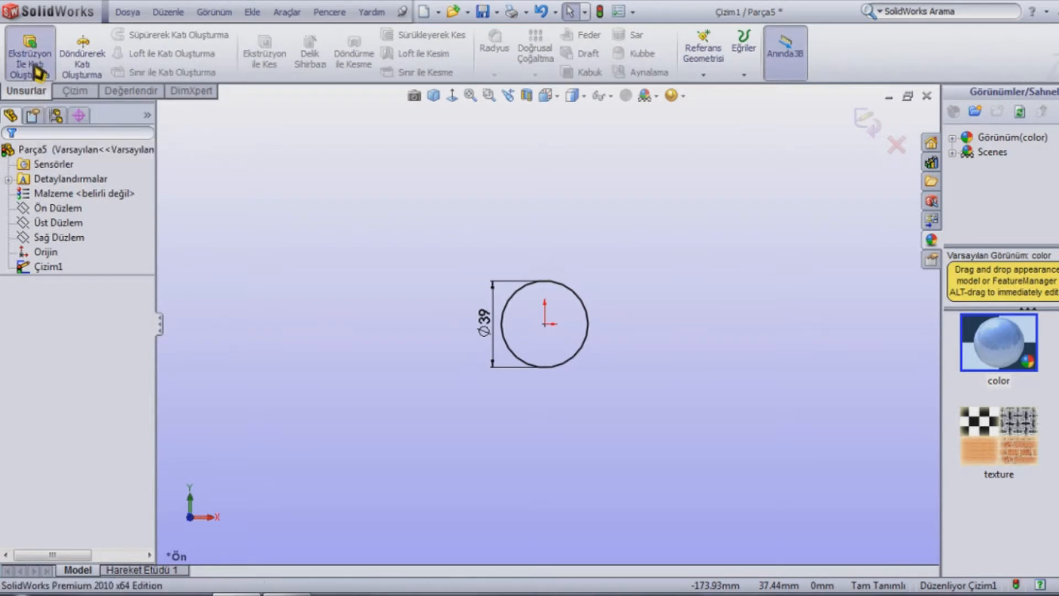
pyautogui.click(36, 69)
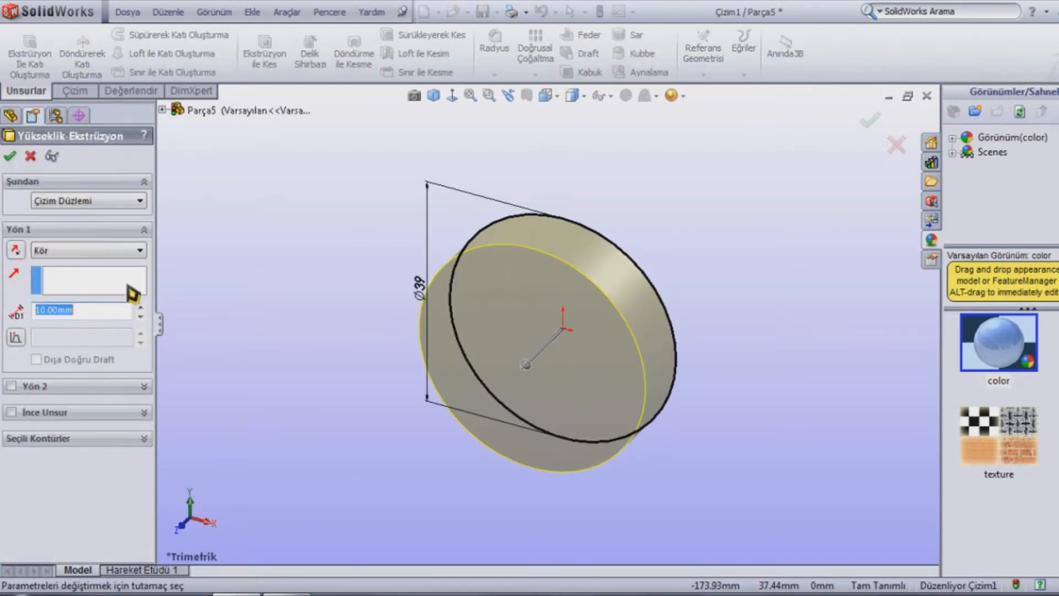
pyautogui.click(141, 308)
pyautogui.click(140, 307)
pyautogui.click(140, 307)
pyautogui.click(141, 307)
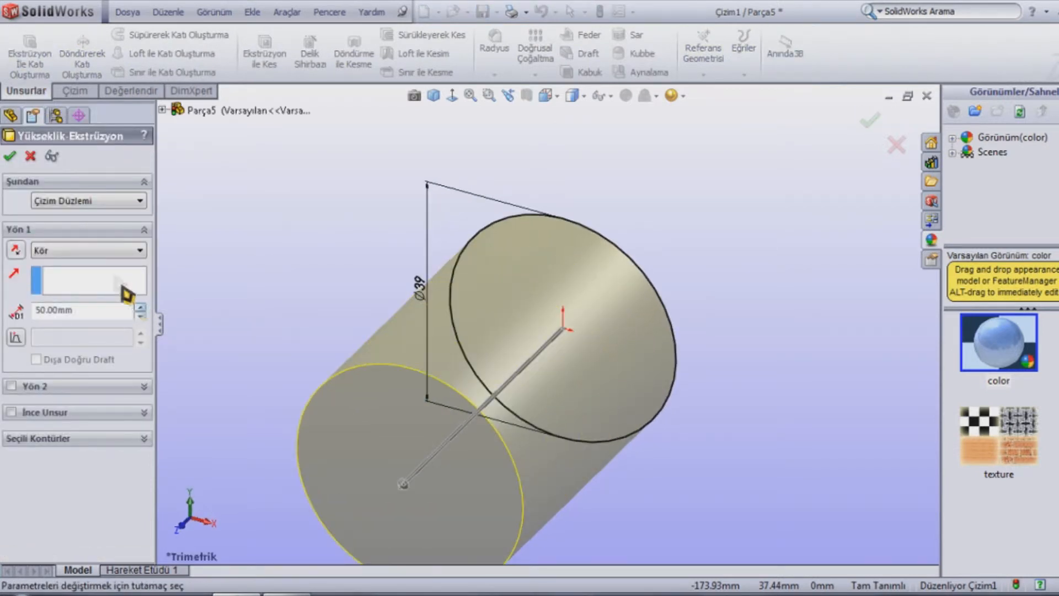
pyautogui.click(9, 156)
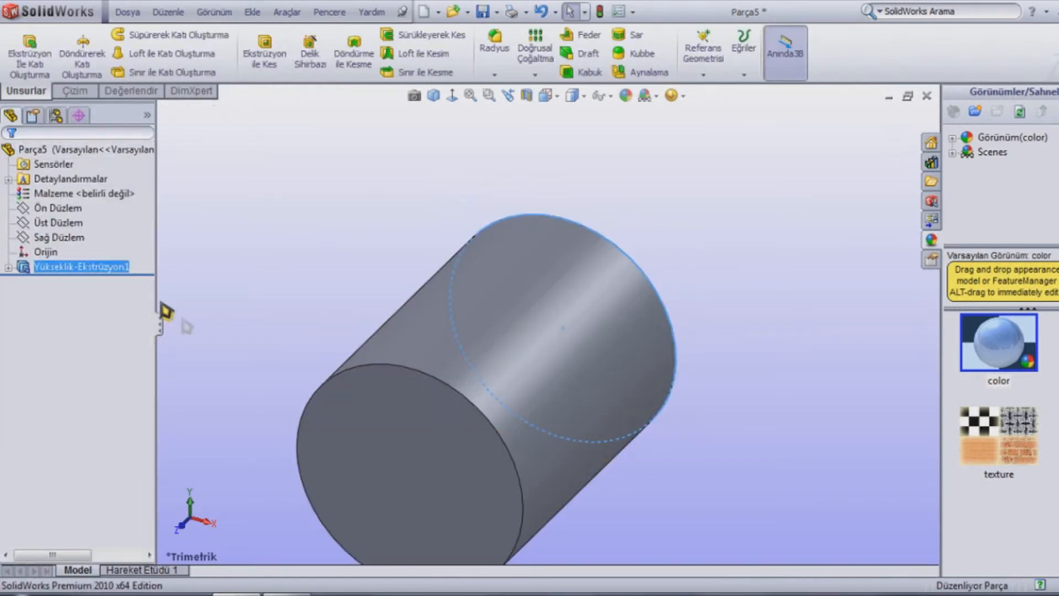
# Step: Sketch a circle with a 25 mm radius on the cylinder's front end face, centred on the origin
pyautogui.click(378, 469)
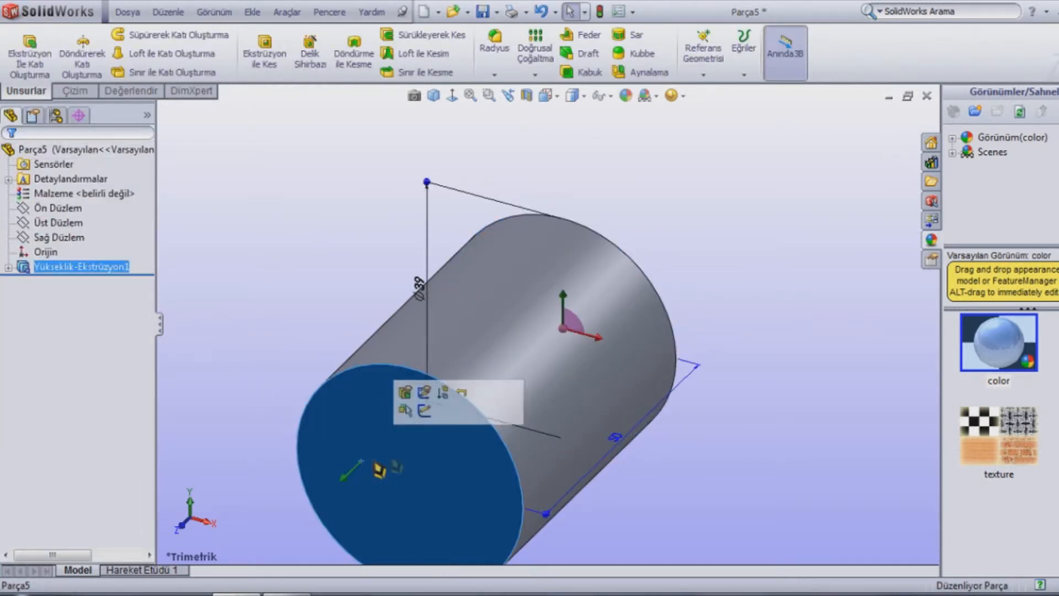
pyautogui.click(469, 419)
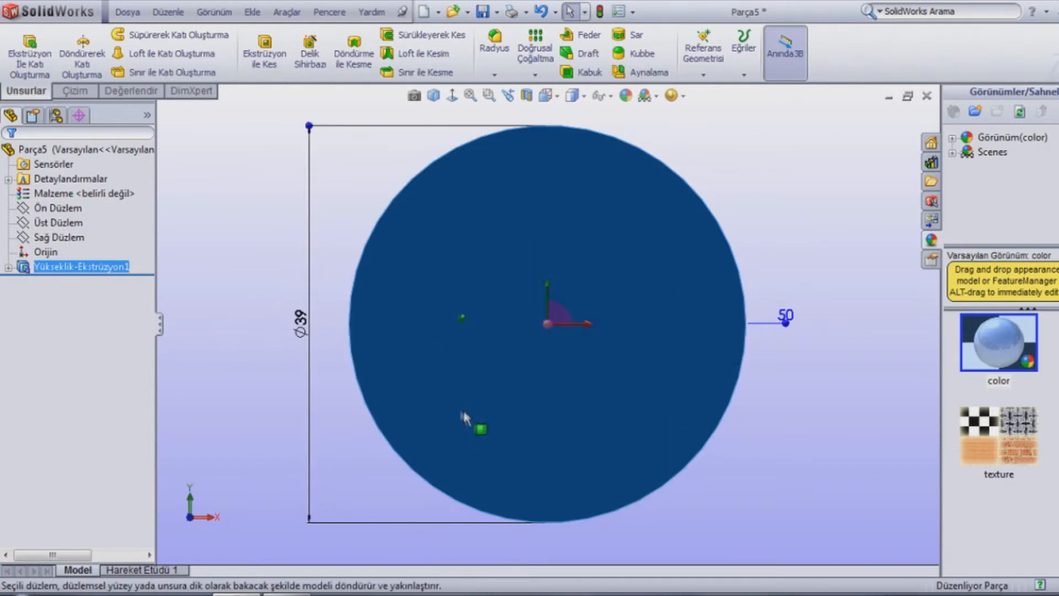
pyautogui.click(87, 92)
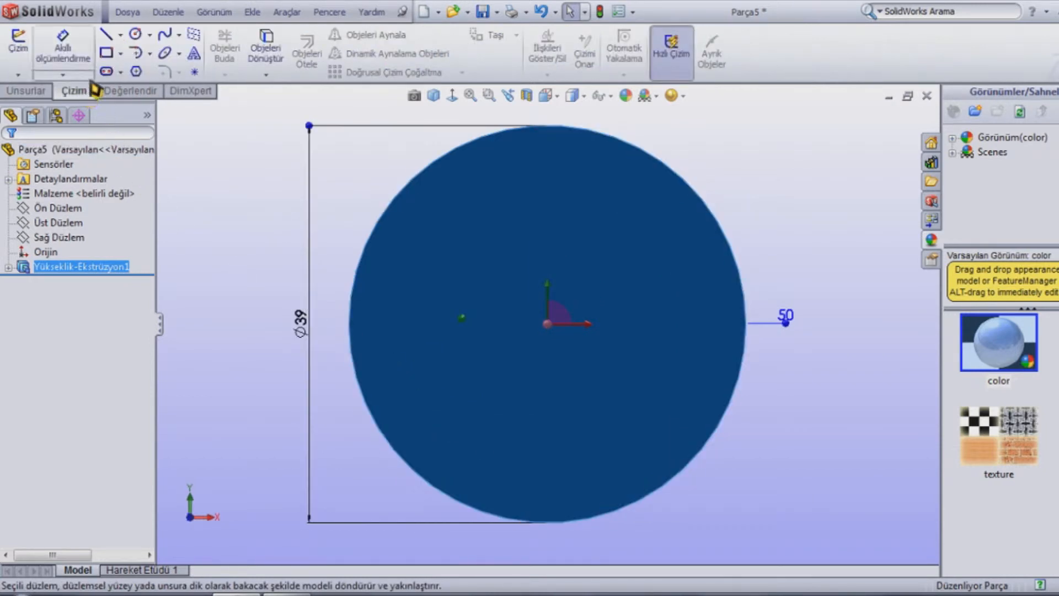
pyautogui.click(135, 37)
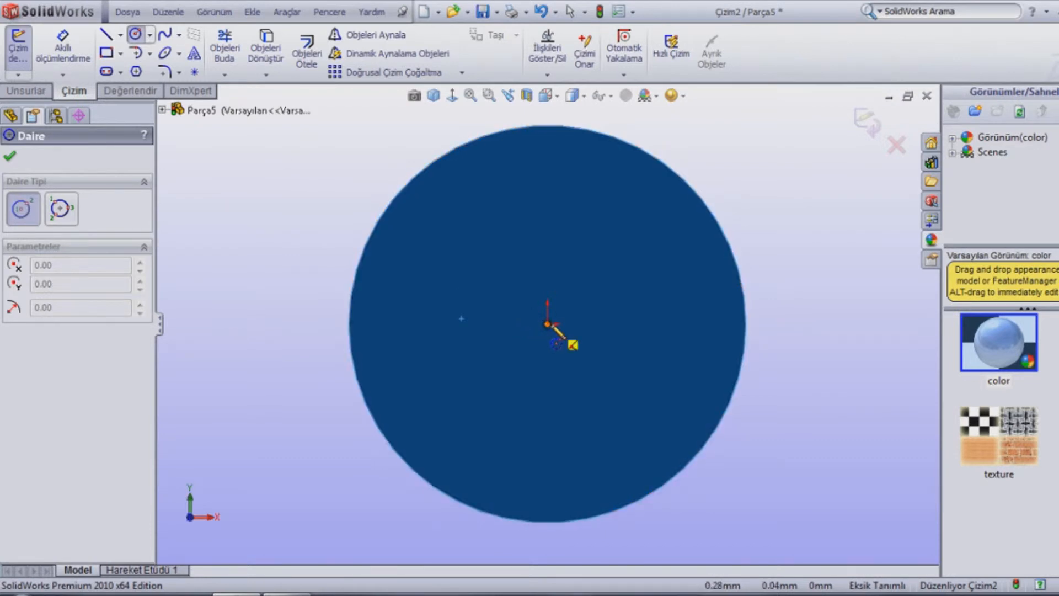
pyautogui.click(548, 324)
pyautogui.click(772, 206)
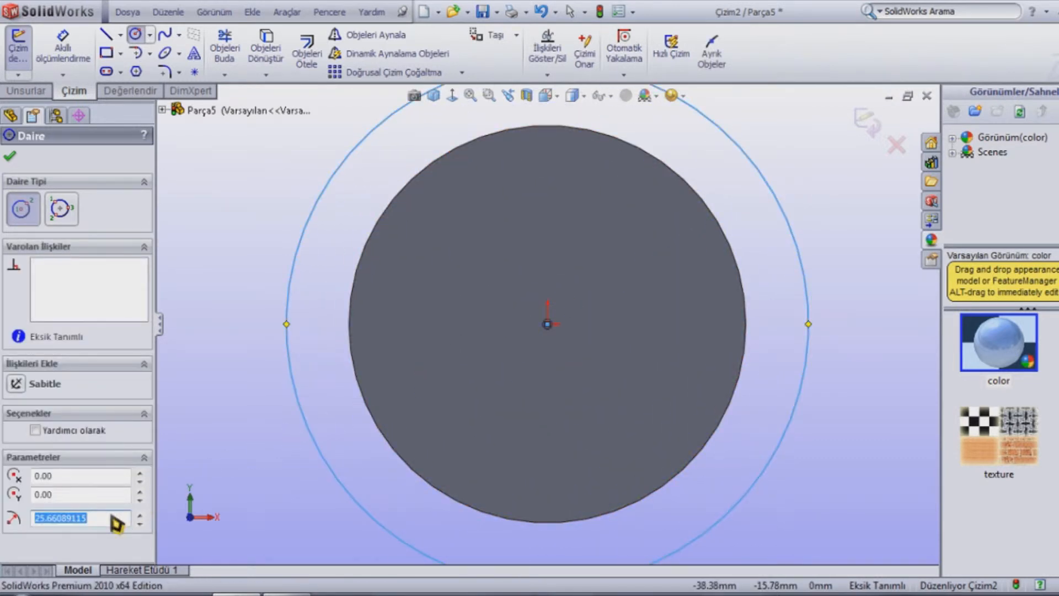
pyautogui.write('25')
pyautogui.press('Return')
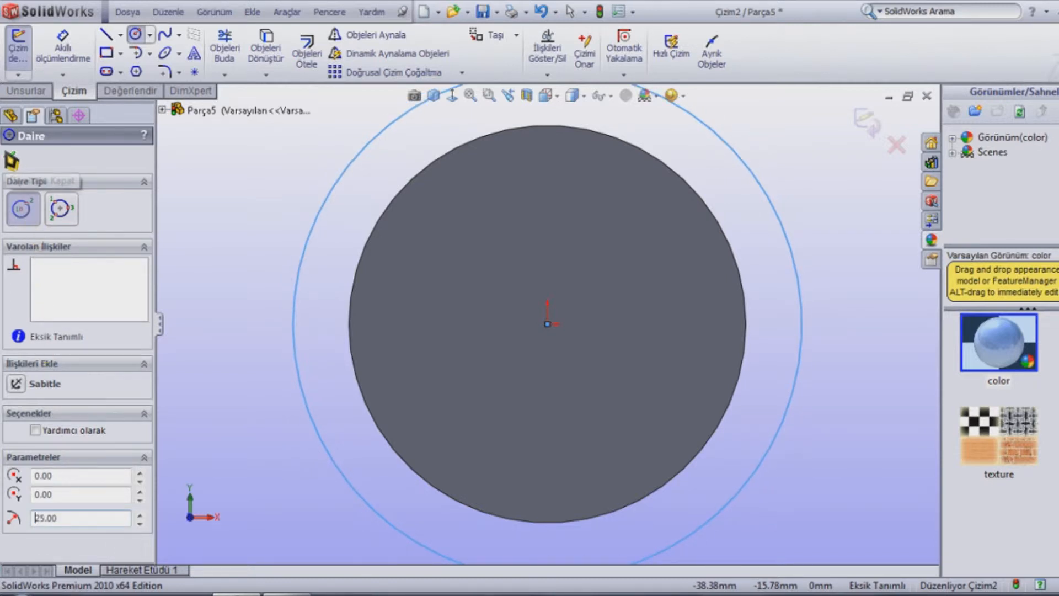
pyautogui.press('Escape')
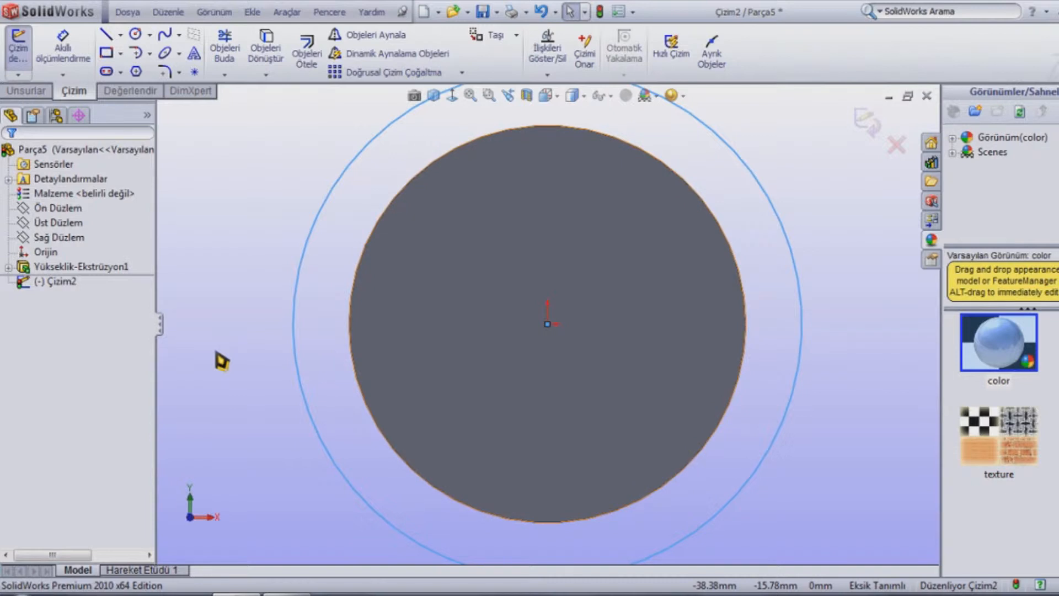
pyautogui.press('f')
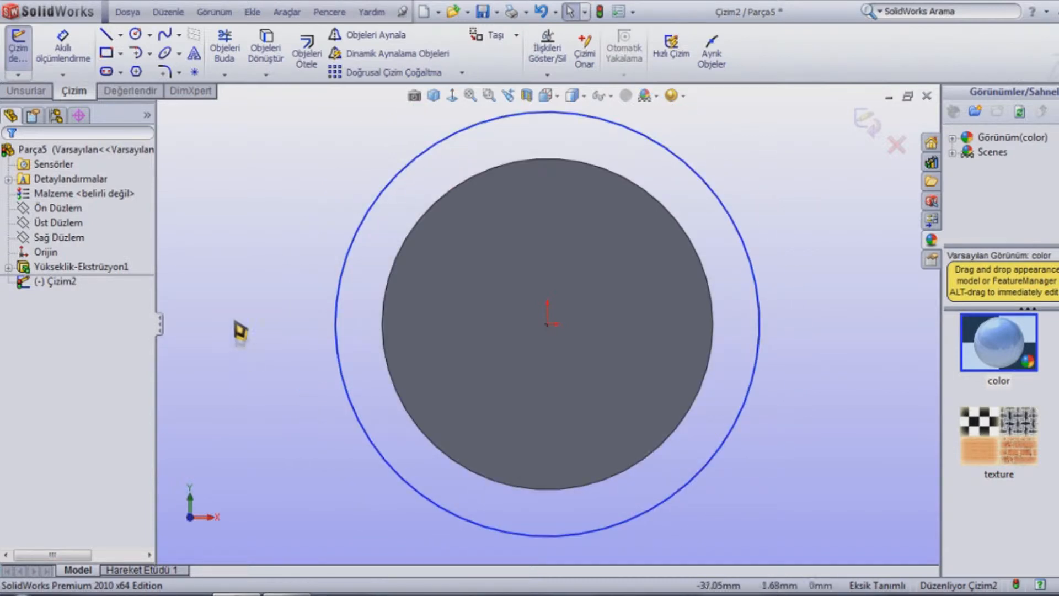
# Step: Extrude the 25 mm radius circle to a blind depth of 10 mm, merged with the cylinder, to form the pin's head
pyautogui.click(40, 92)
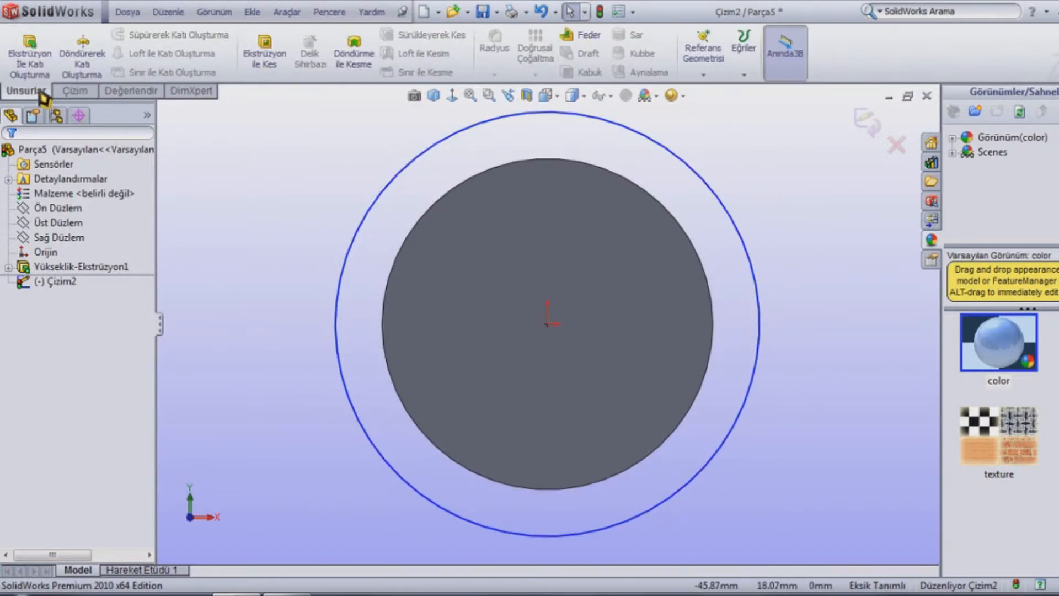
pyautogui.click(40, 66)
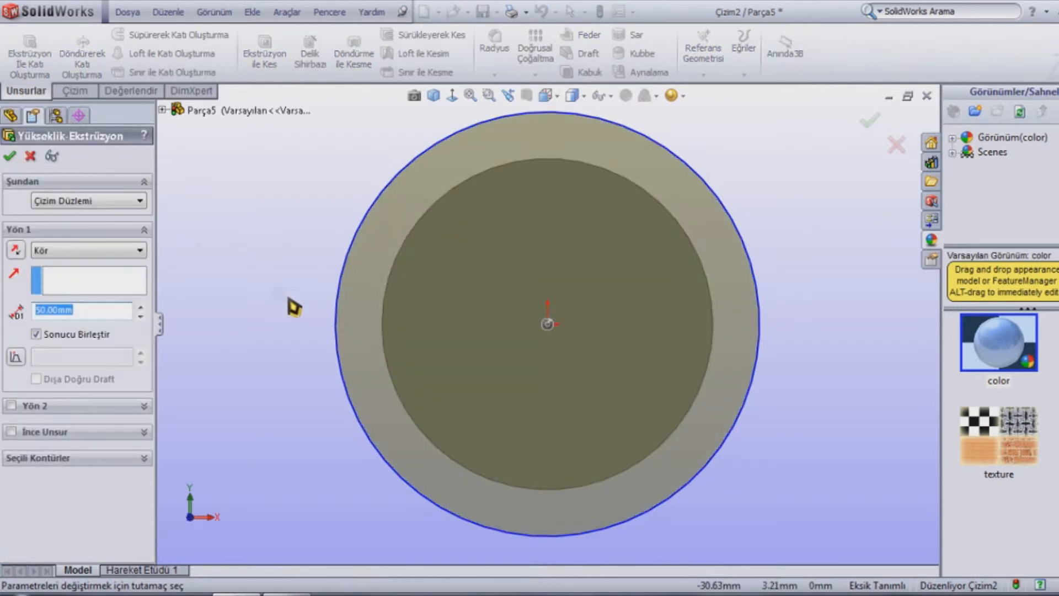
pyautogui.moveTo(324, 354); pyautogui.dragTo(298, 369, button='middle')
pyautogui.scroll(3, 298, 369)
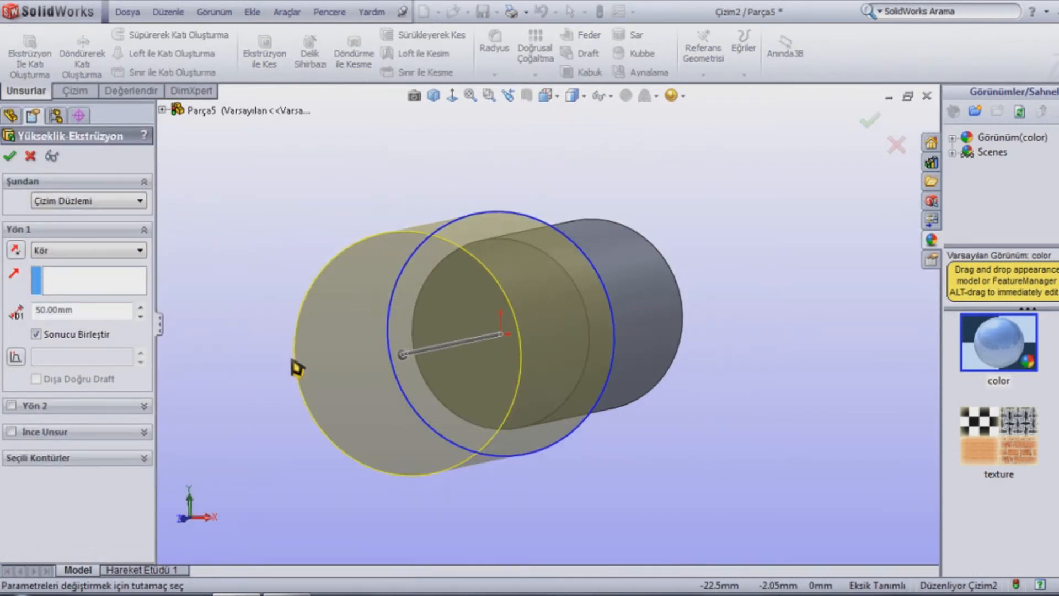
pyautogui.click(140, 316)
pyautogui.click(140, 316)
pyautogui.click(140, 316)
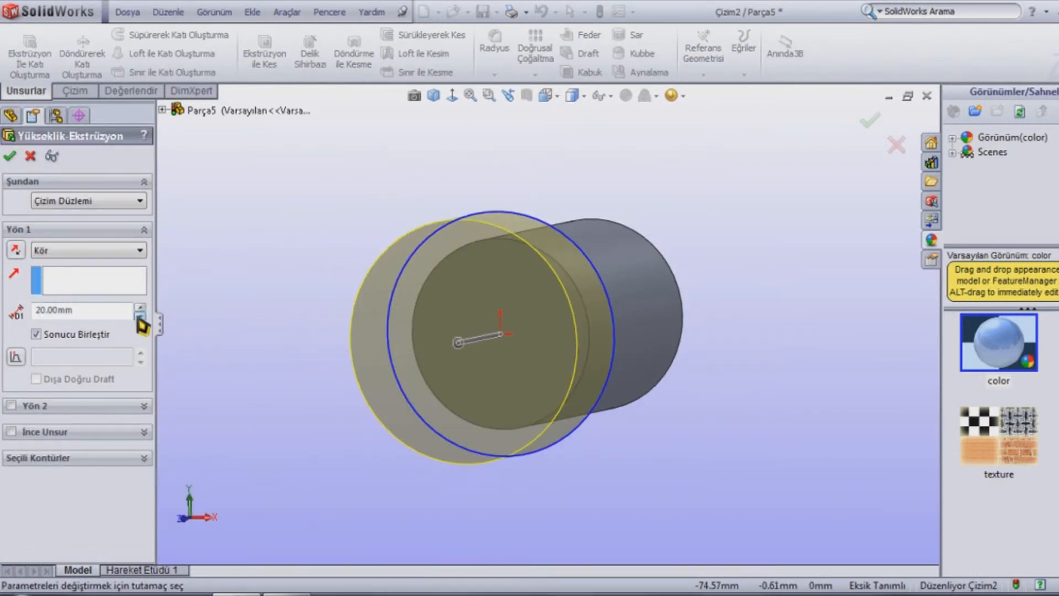
pyautogui.click(141, 316)
pyautogui.moveTo(310, 371); pyautogui.dragTo(260, 369, button='middle')
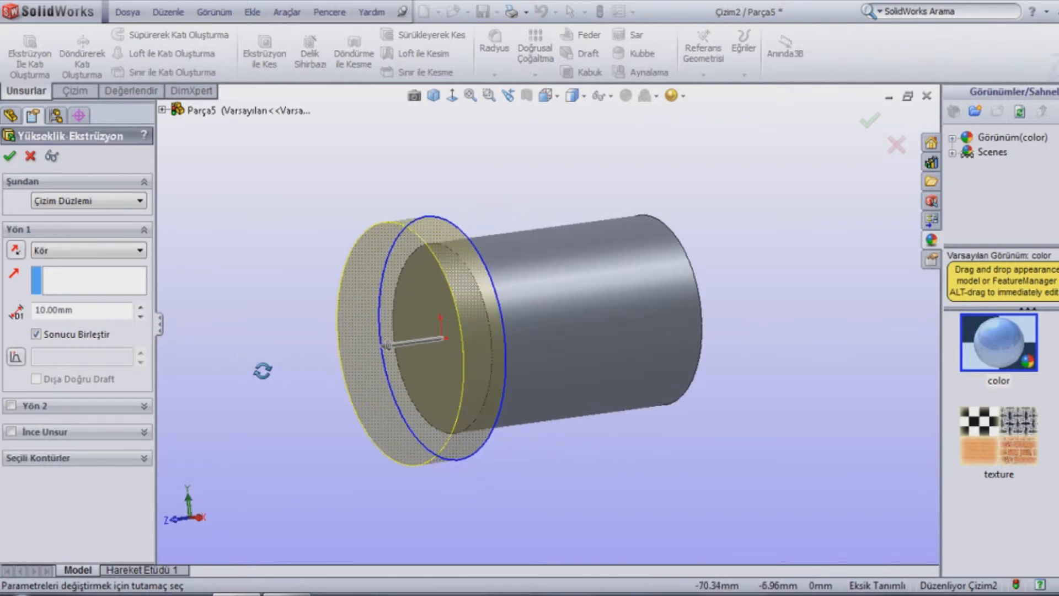
pyautogui.click(12, 157)
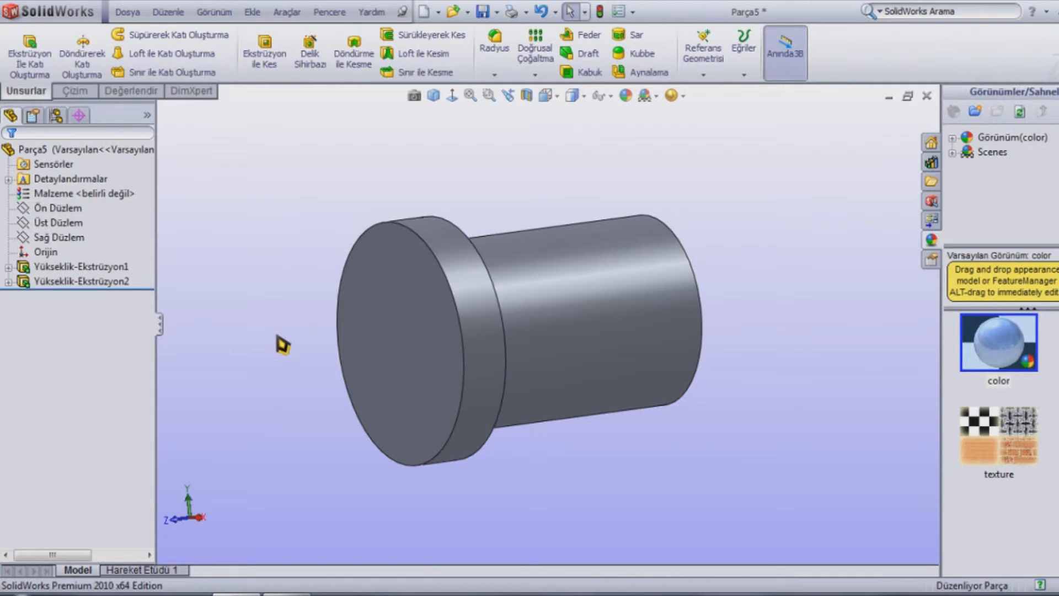
# Step: Colour the whole pin part pale pink from the matte swatches and save it to the desktop as Parça5
pyautogui.click(388, 368)
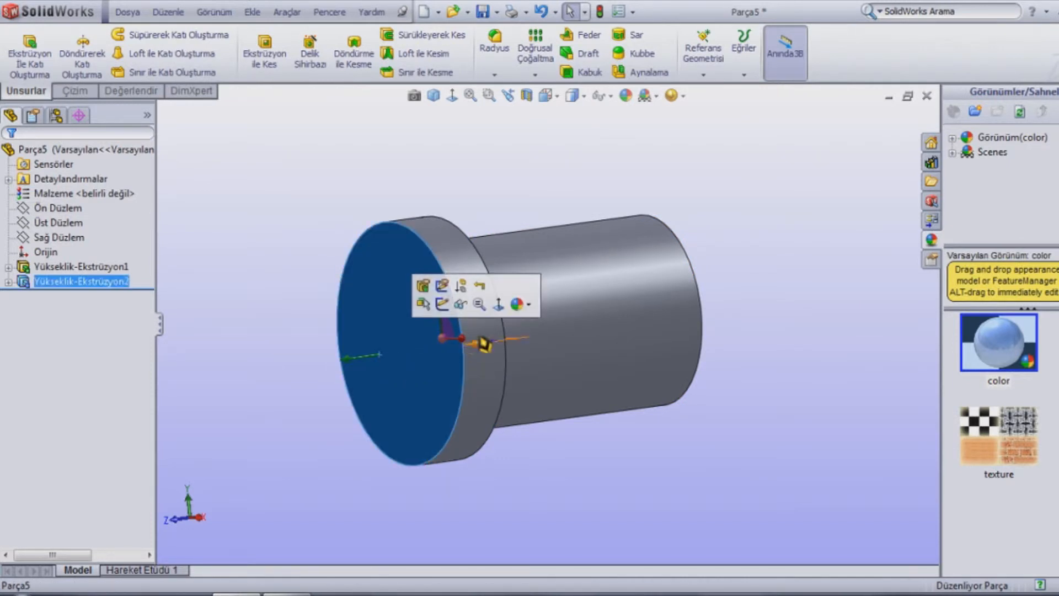
pyautogui.click(521, 309)
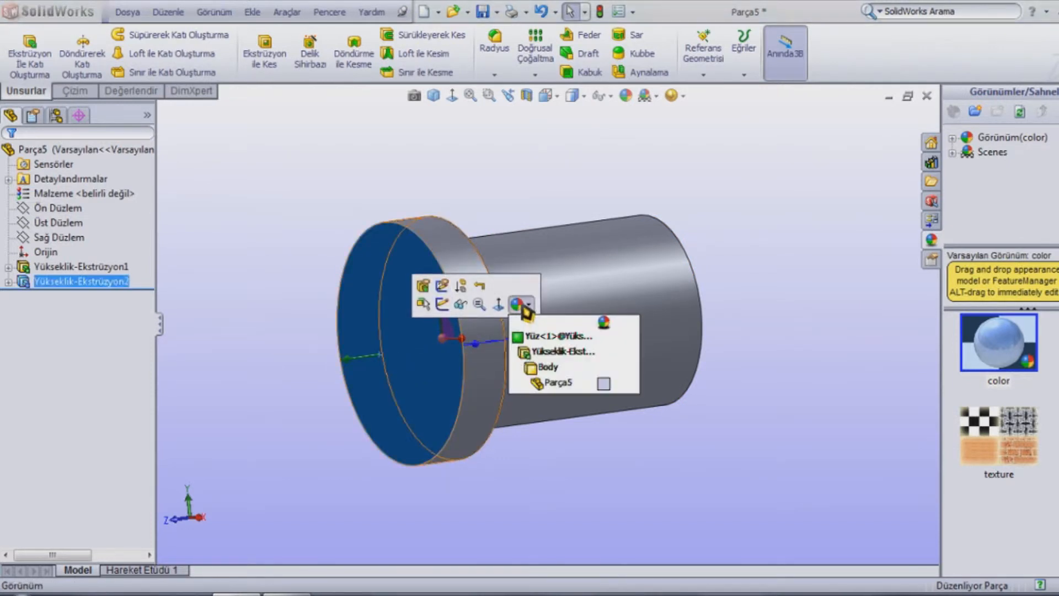
pyautogui.click(568, 384)
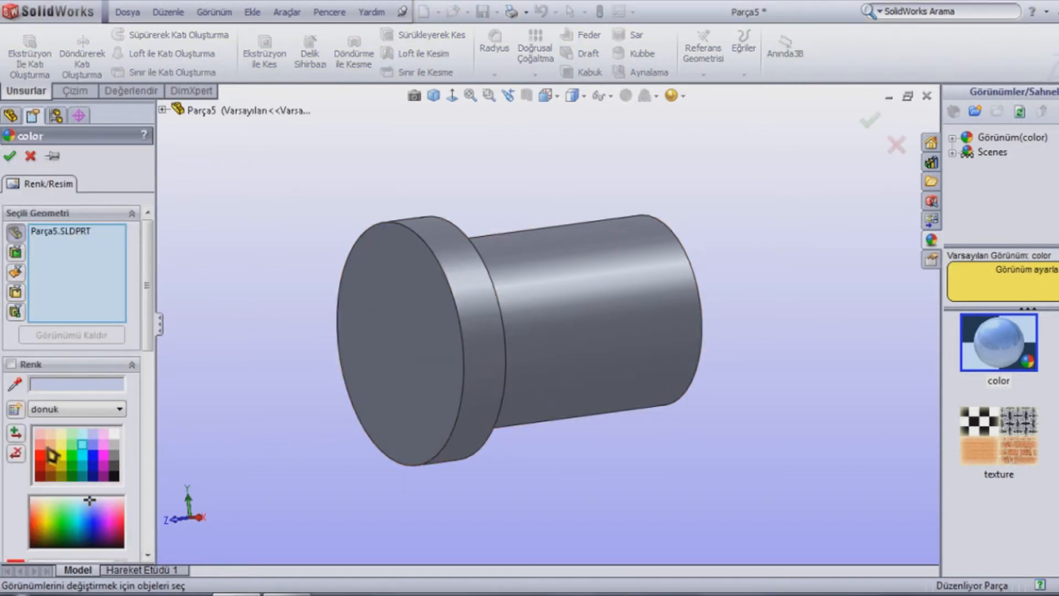
pyautogui.click(41, 446)
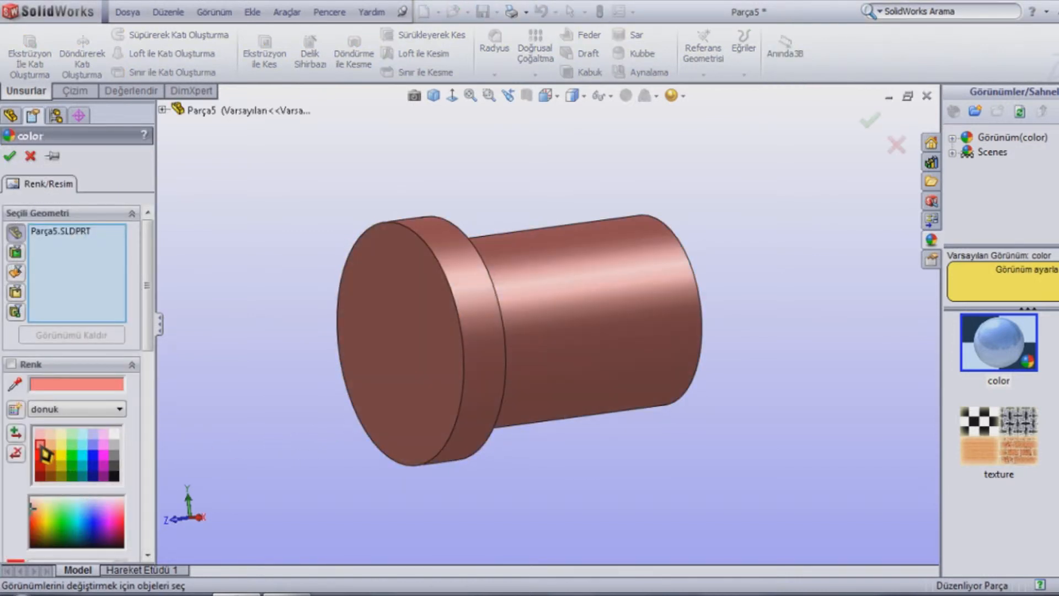
pyautogui.click(41, 435)
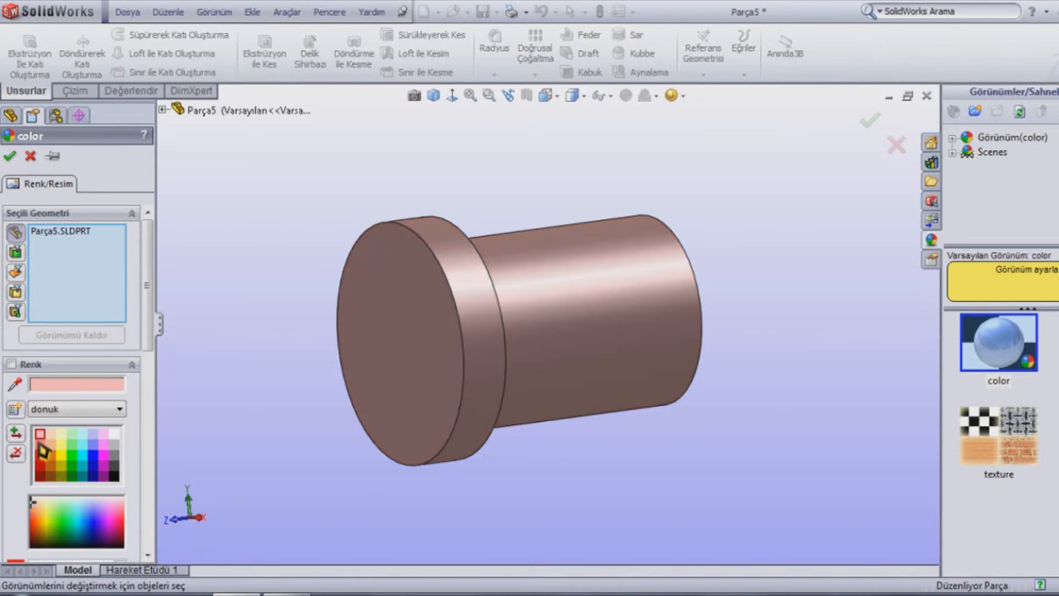
pyautogui.click(10, 157)
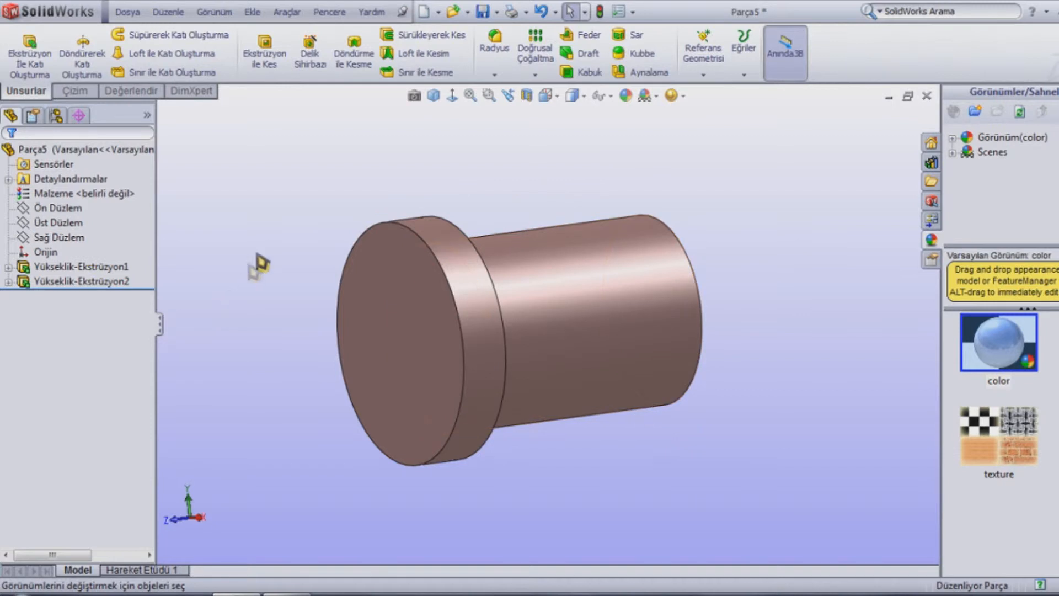
pyautogui.click(483, 22)
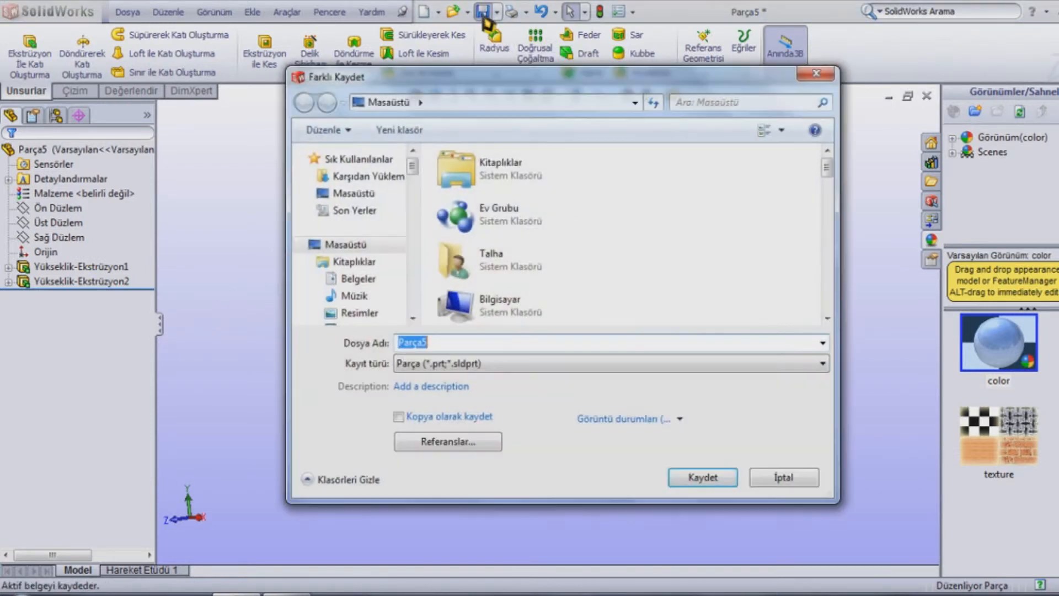
pyautogui.click(698, 480)
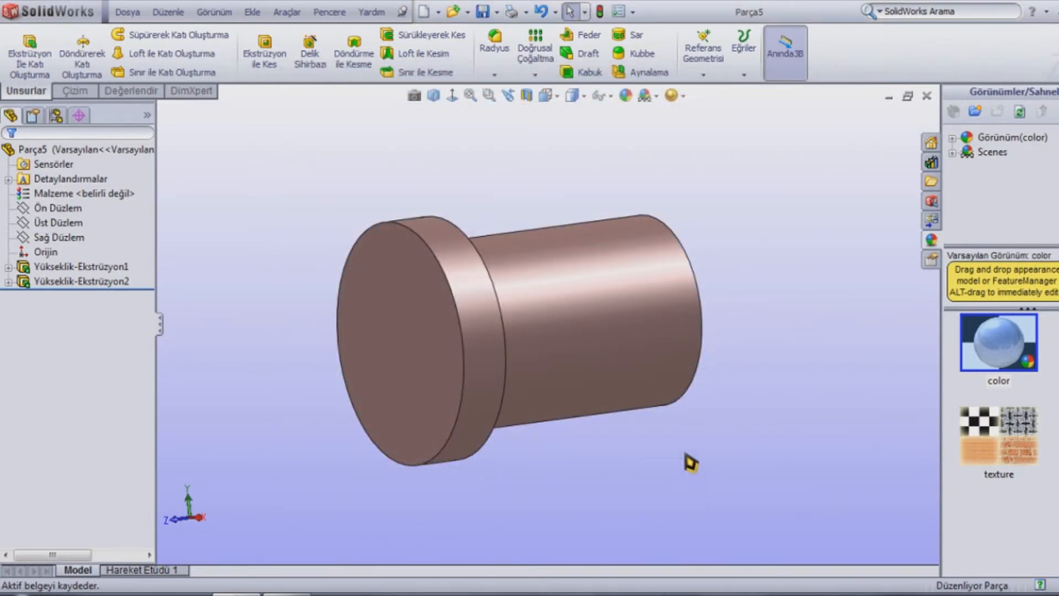
# Step: Create a new assembly and place the inverted-T block Parça3 as its first component, shown in dimetric view
pyautogui.click(424, 13)
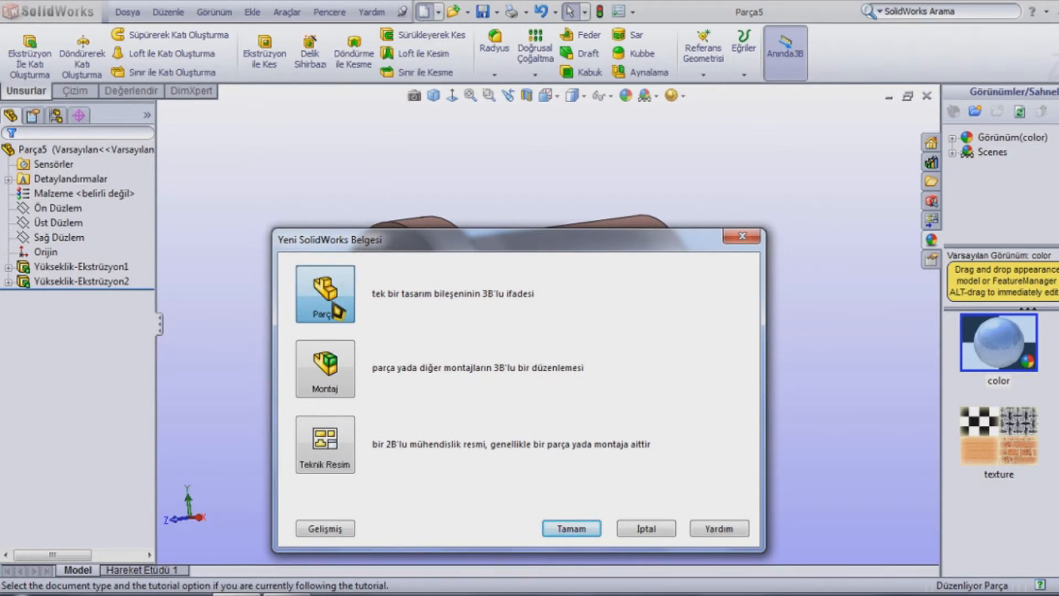
pyautogui.doubleClick(331, 388)
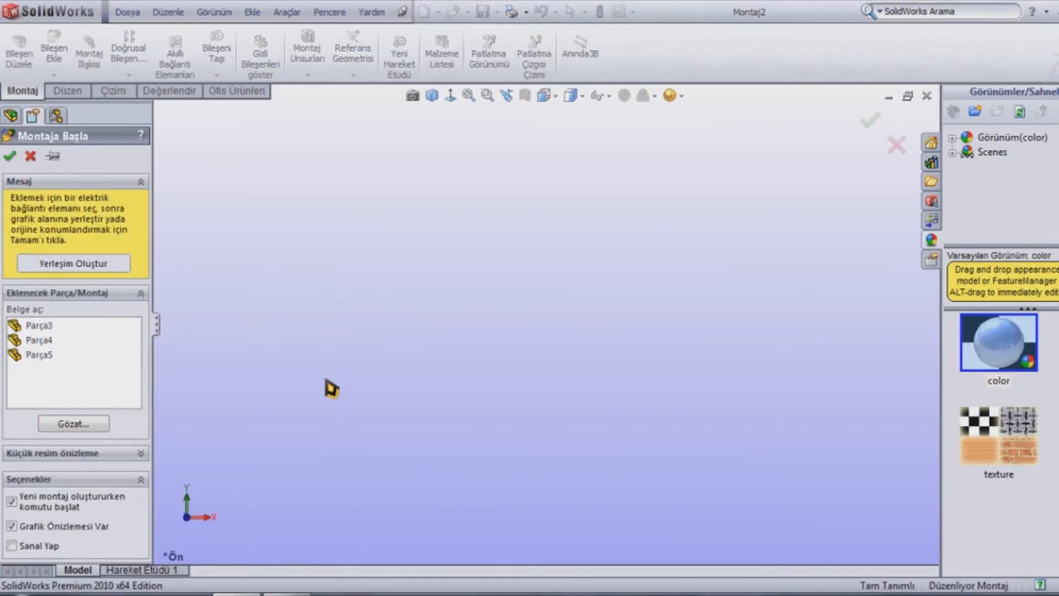
pyautogui.click(41, 325)
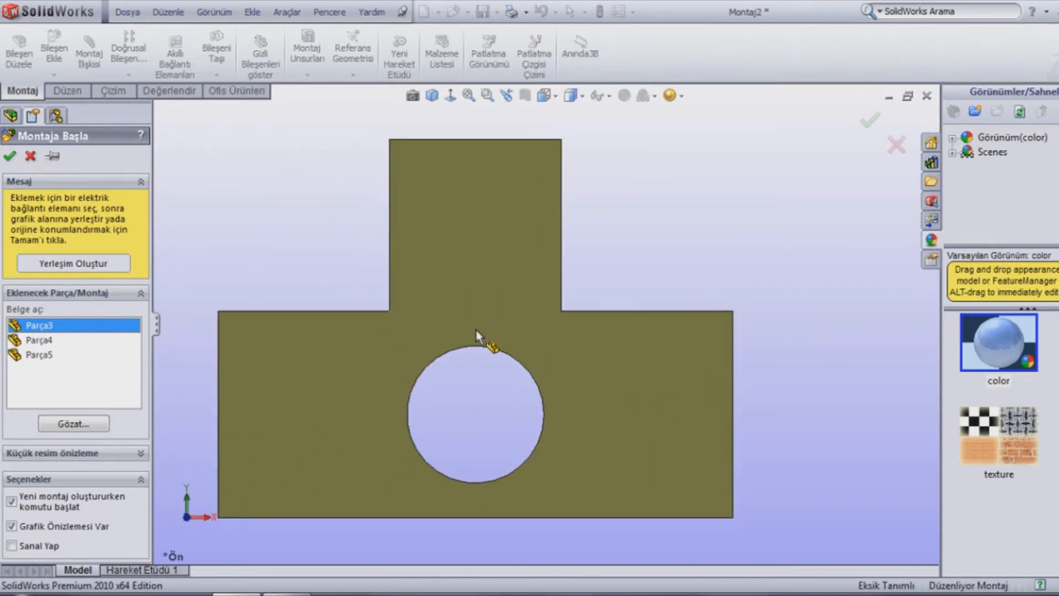
pyautogui.click(475, 329)
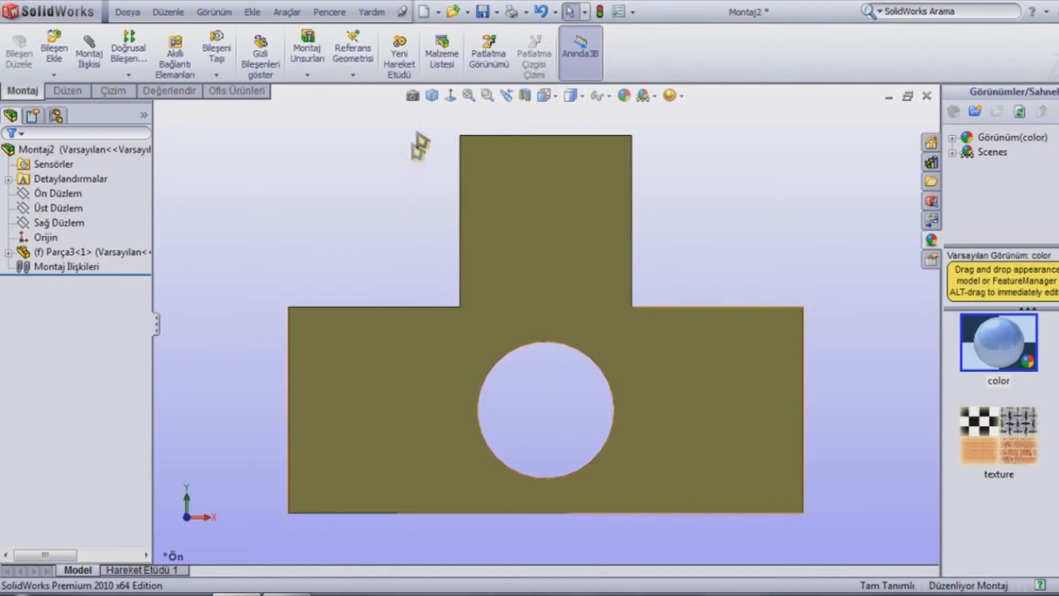
pyautogui.click(433, 97)
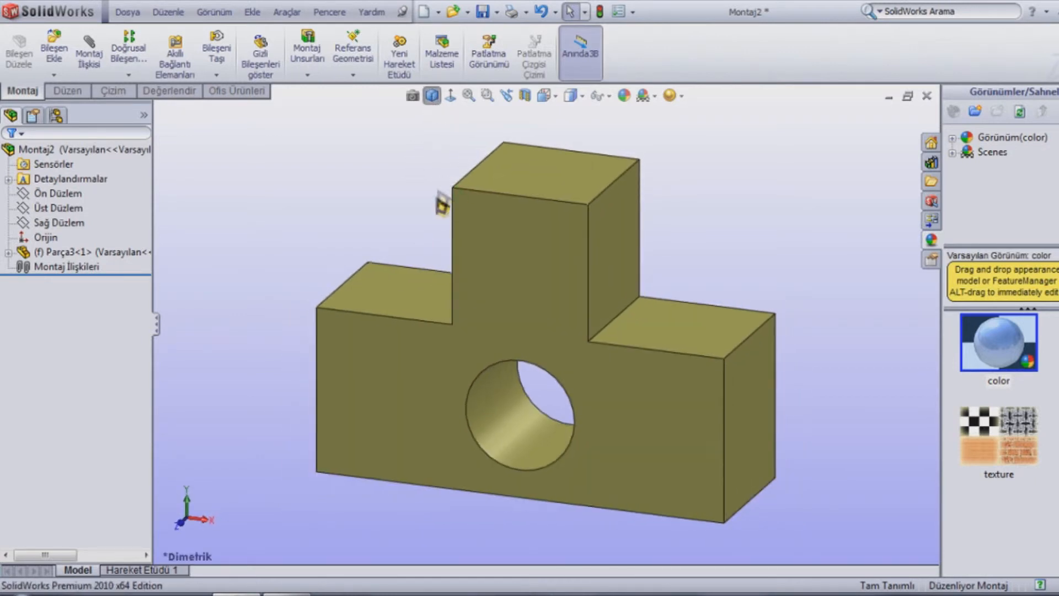
pyautogui.scroll(1, 514, 408)
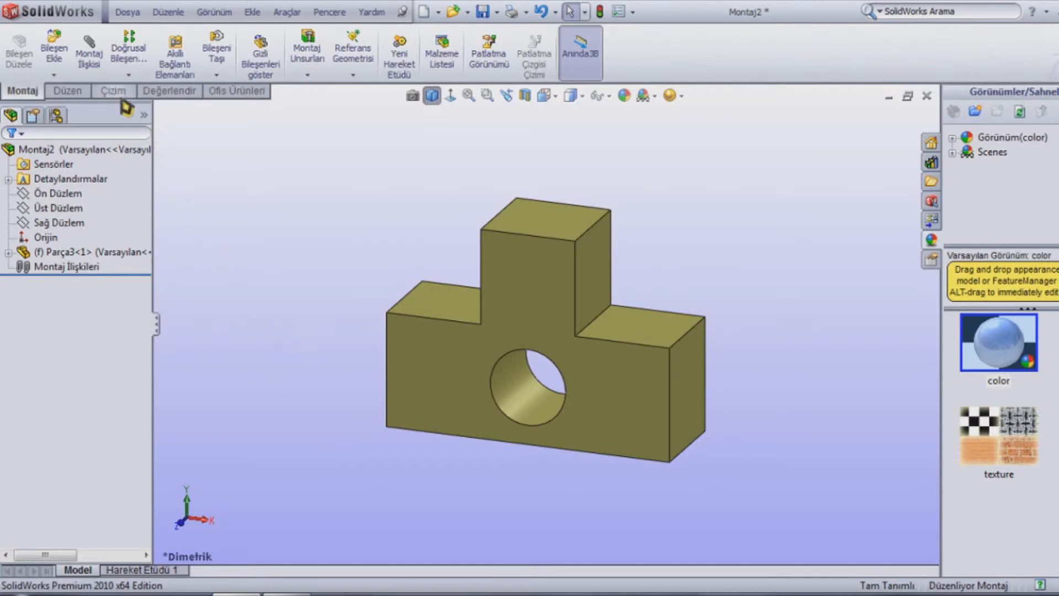
# Step: Insert the cube Parça4 to the upper right of the block and the pin Parça5 to the block's left
pyautogui.click(58, 65)
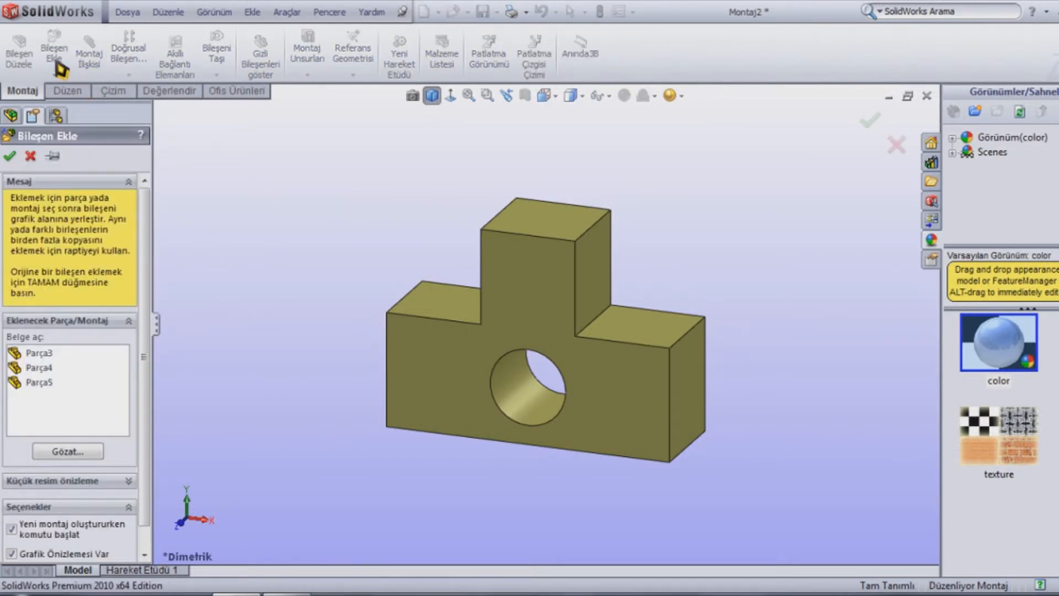
pyautogui.click(47, 367)
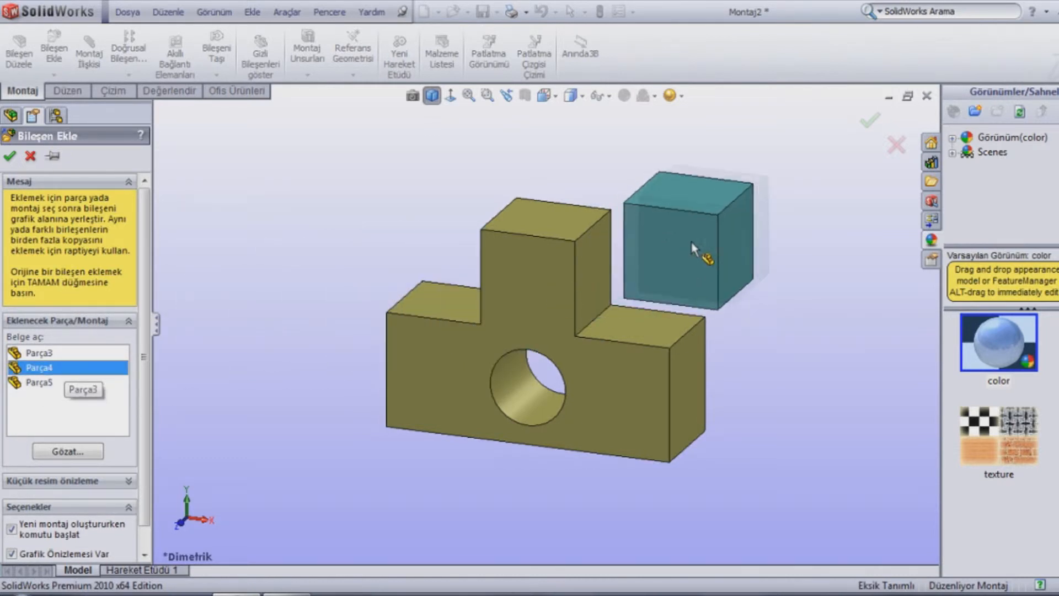
pyautogui.click(723, 228)
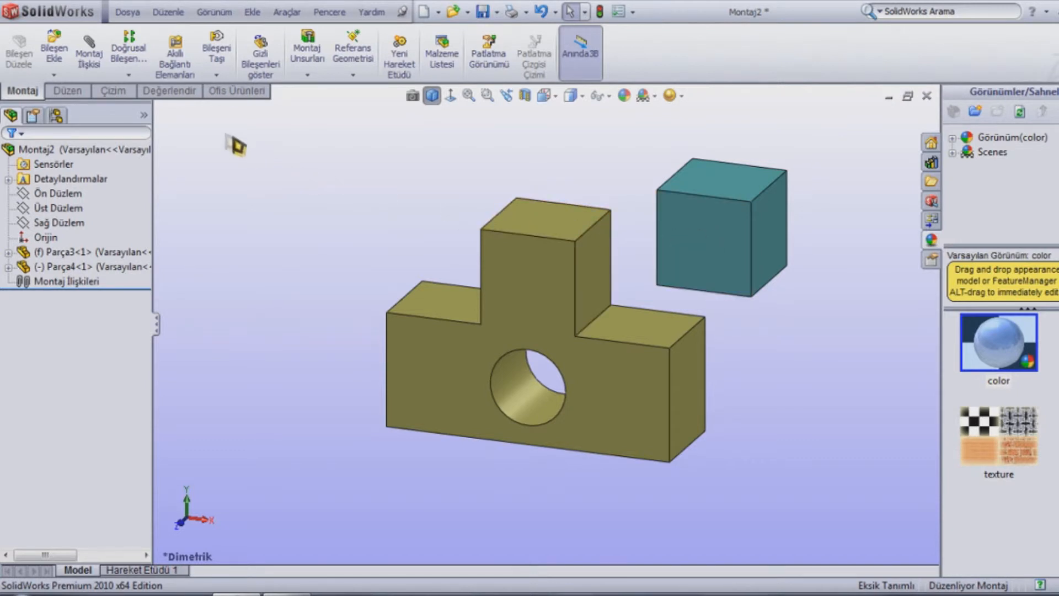
pyautogui.click(54, 52)
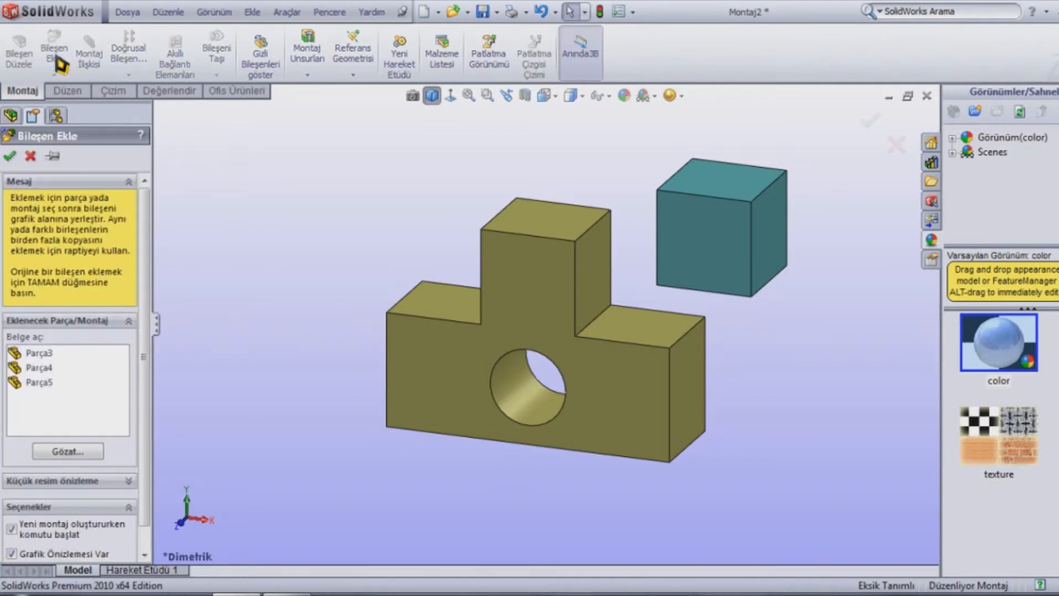
pyautogui.click(44, 383)
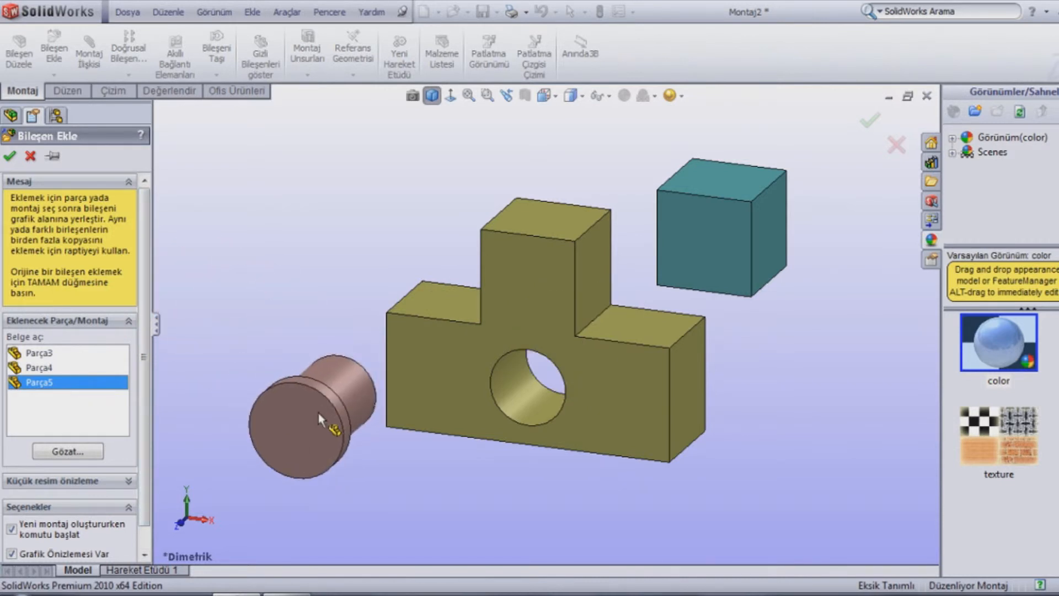
pyautogui.click(298, 394)
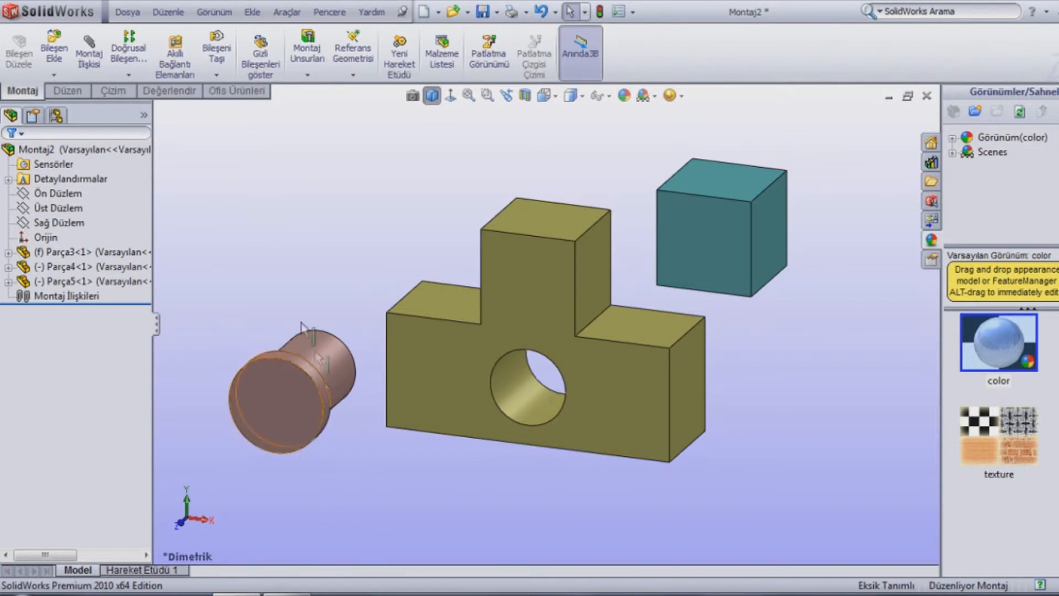
# Step: Apply a concentric mate between the block's cylindrical hole face and the pin's shank face
pyautogui.click(93, 65)
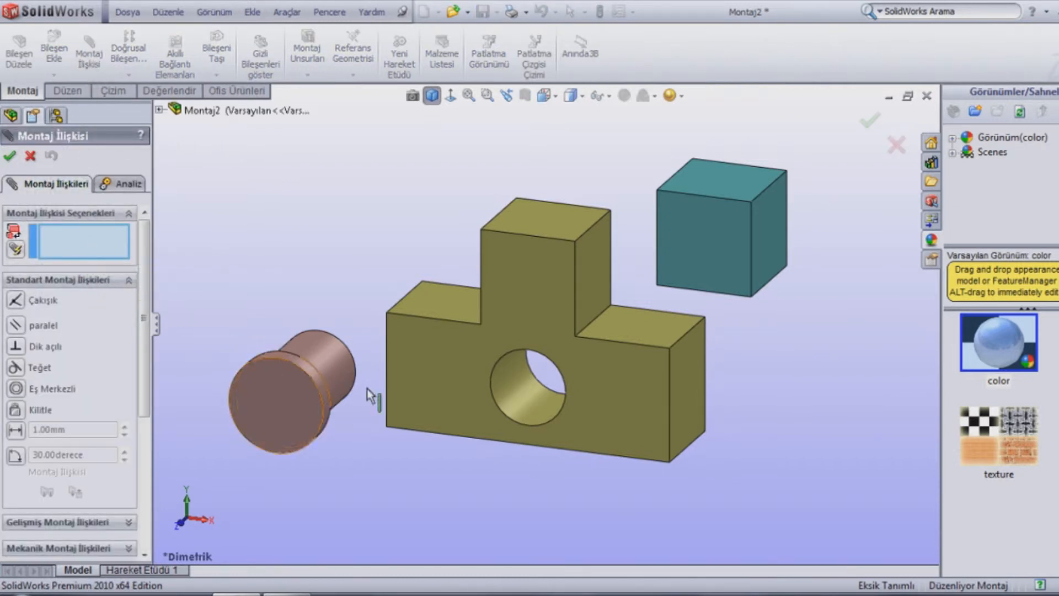
pyautogui.click(517, 398)
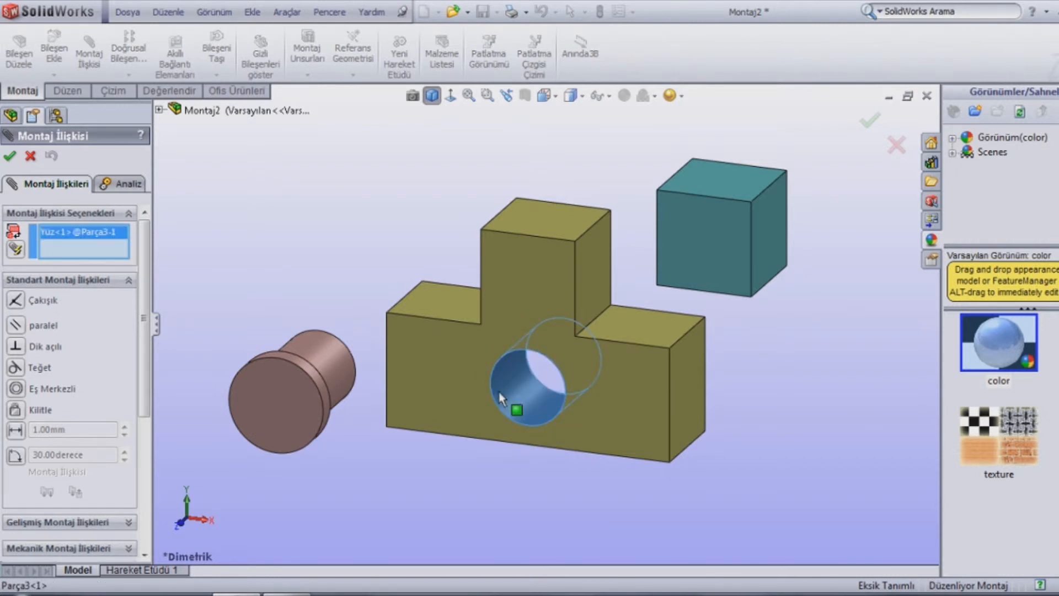
pyautogui.click(342, 376)
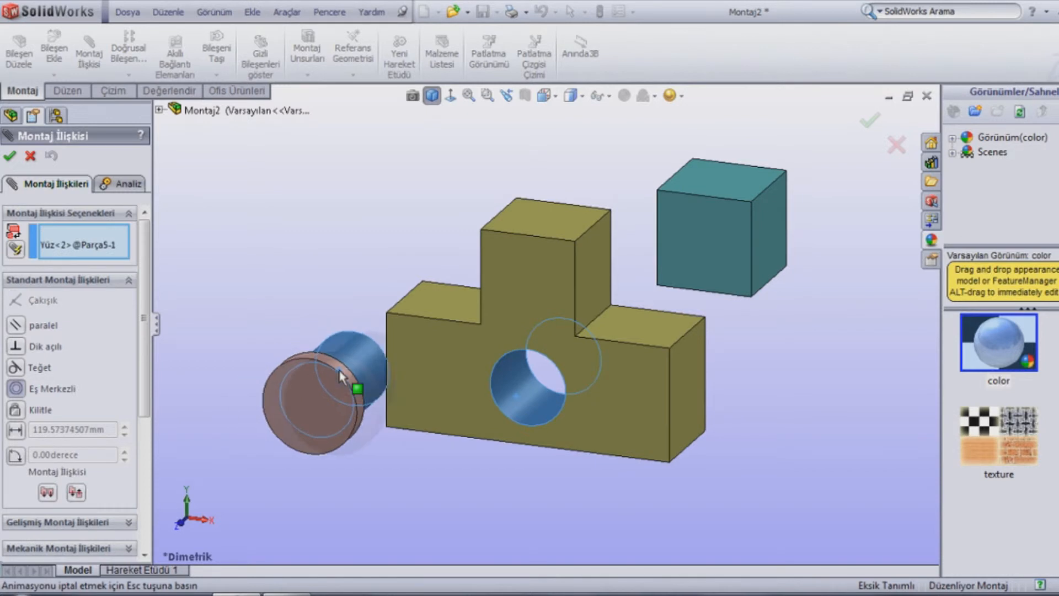
pyautogui.moveTo(757, 481); pyautogui.dragTo(683, 501, button='middle')
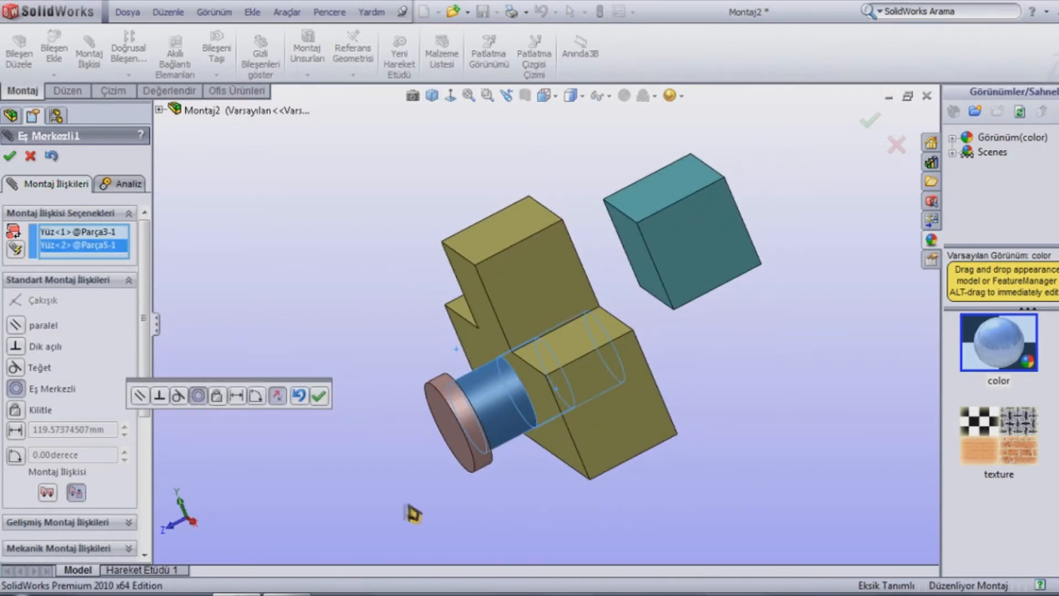
# Step: Try the reversed alignment and the distance and perpendicular mate types between the block's hole face and the pin's shank
pyautogui.click(277, 397)
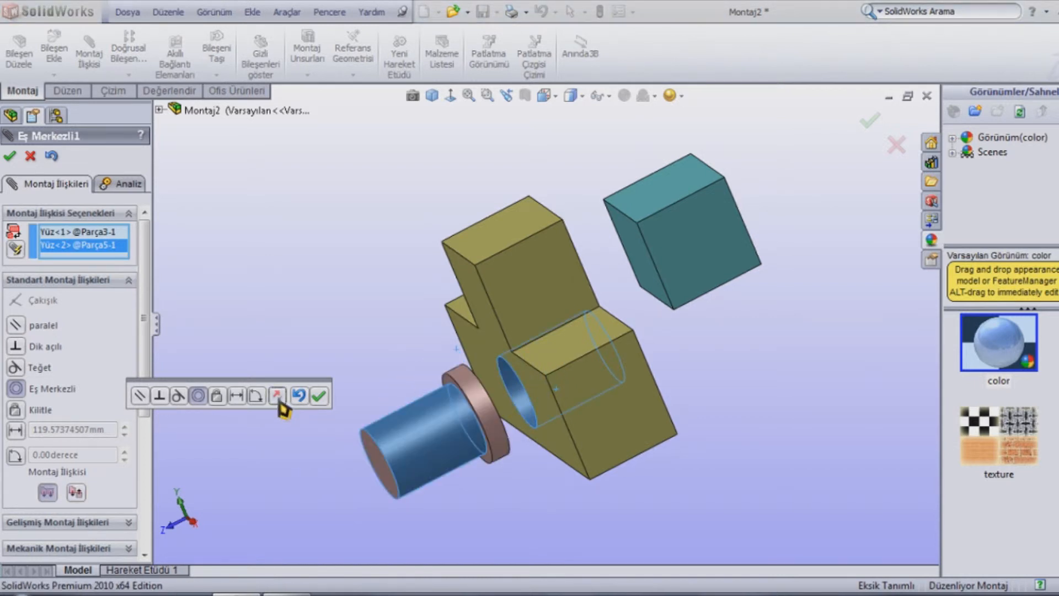
pyautogui.click(278, 397)
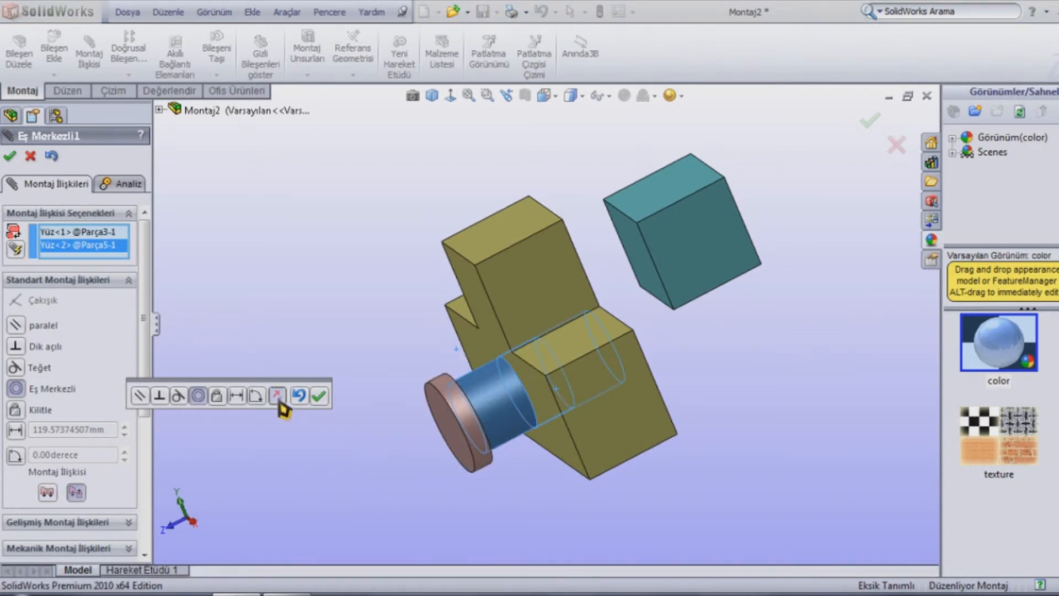
pyautogui.click(236, 395)
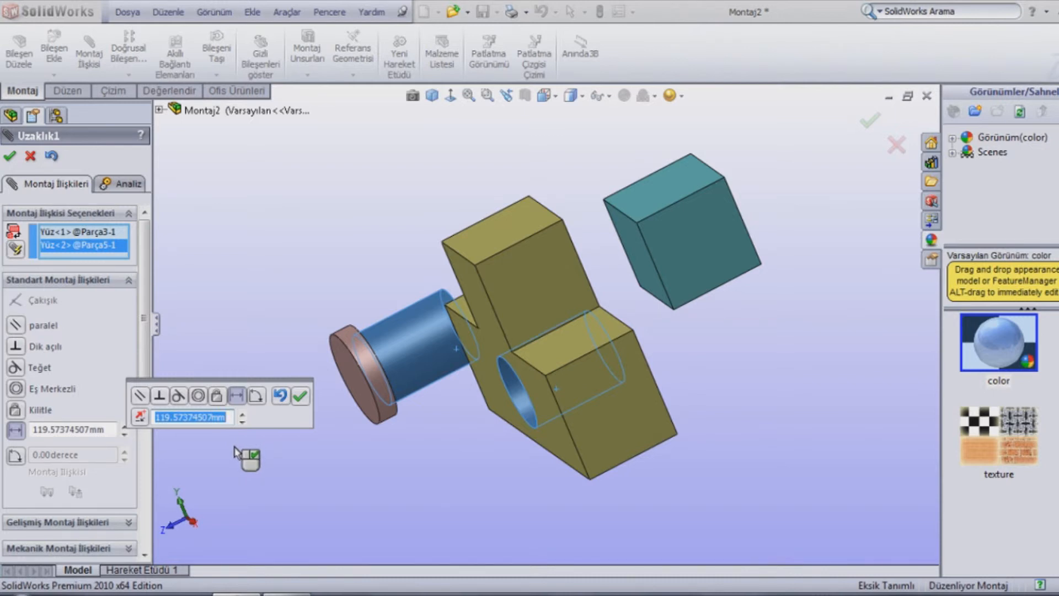
pyautogui.click(158, 401)
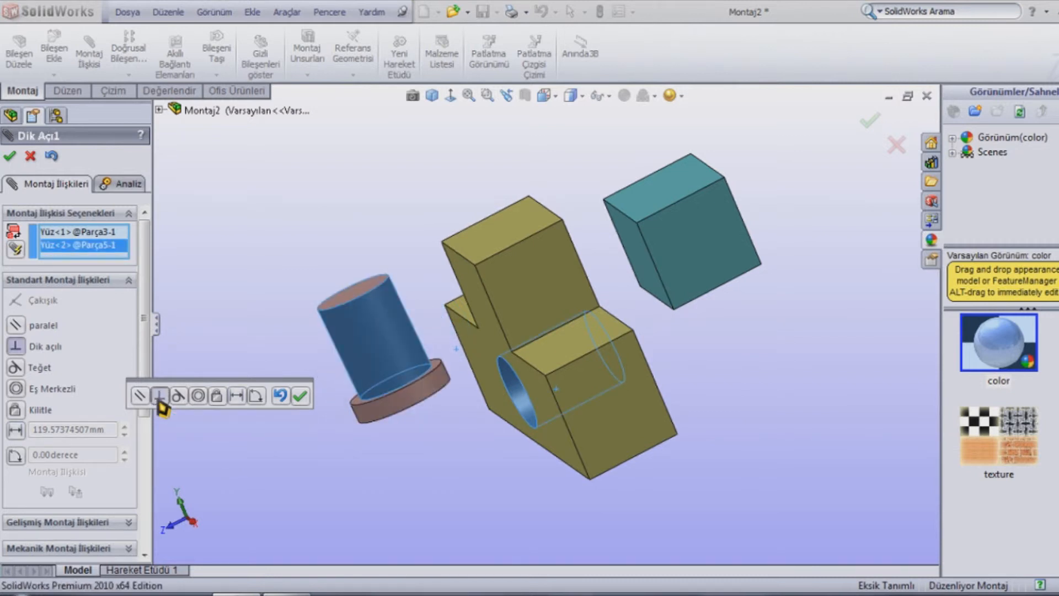
# Step: Set the hole-to-shank mate back to concentric and accept it, then slide the pin along the hole axis to just in front of the block
pyautogui.click(198, 397)
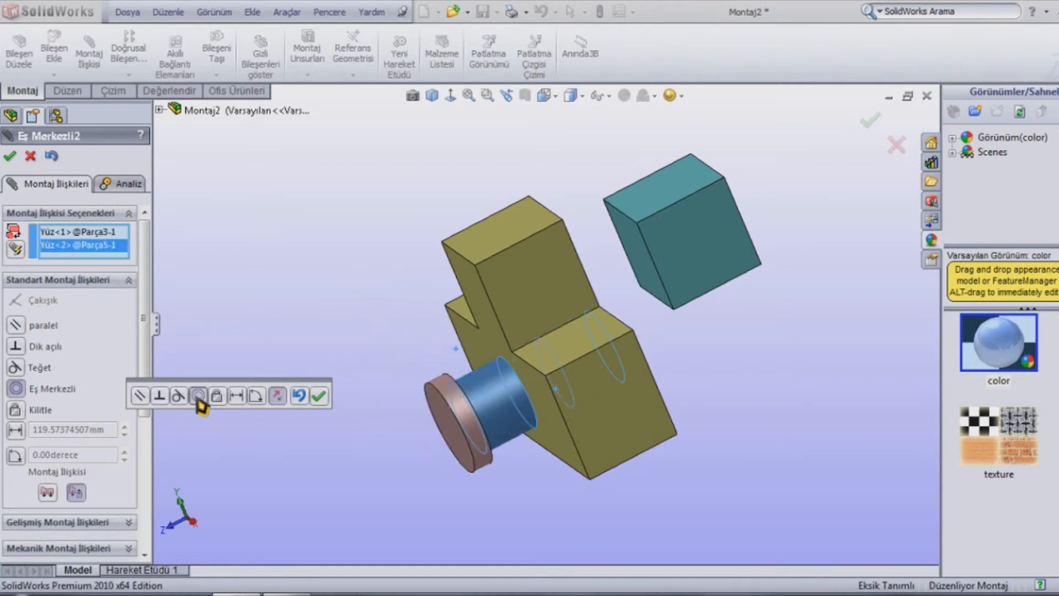
pyautogui.click(319, 397)
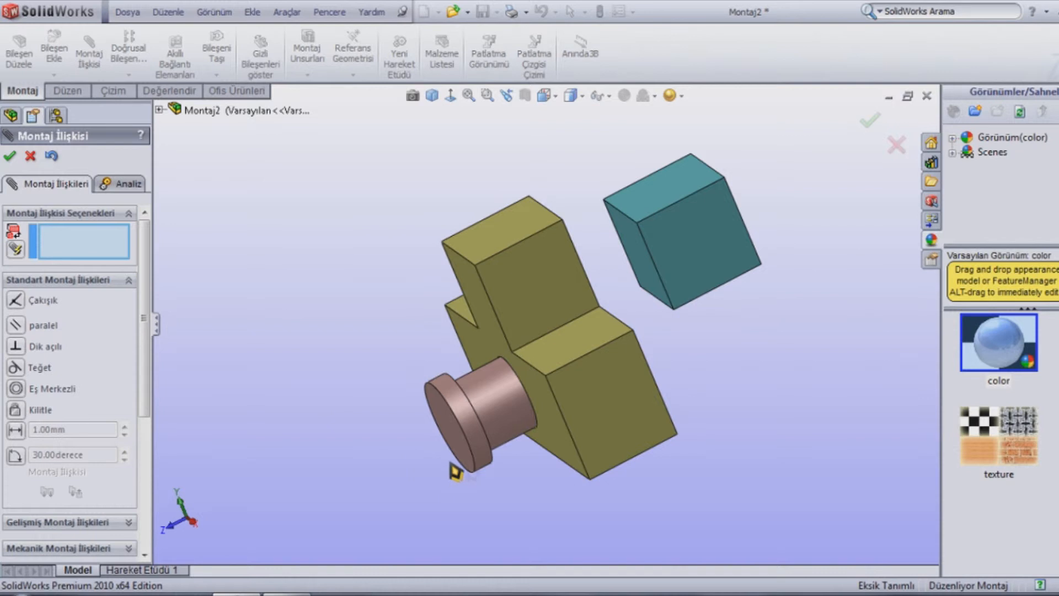
pyautogui.moveTo(479, 437); pyautogui.dragTo(387, 472)
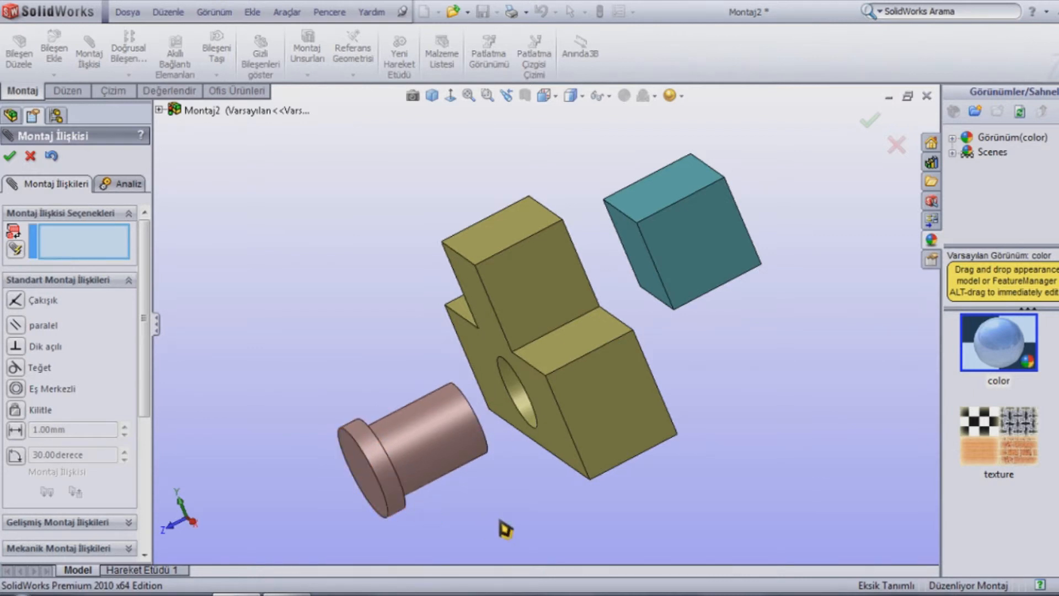
pyautogui.moveTo(407, 501); pyautogui.dragTo(416, 473)
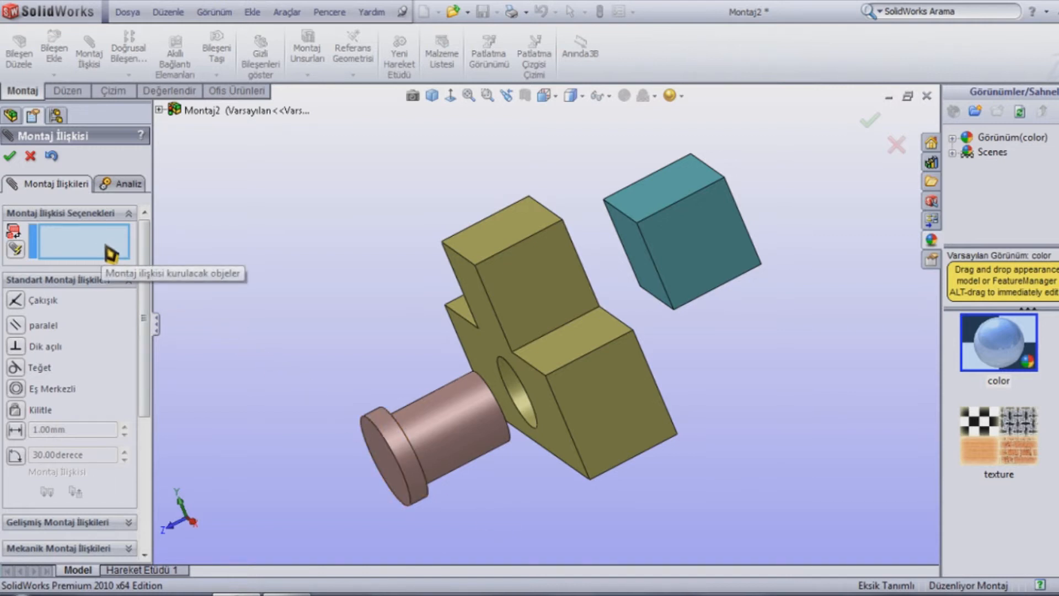
# Step: Select the block's front face and the underside of the pin's head as the faces for a coincident mate
pyautogui.click(564, 454)
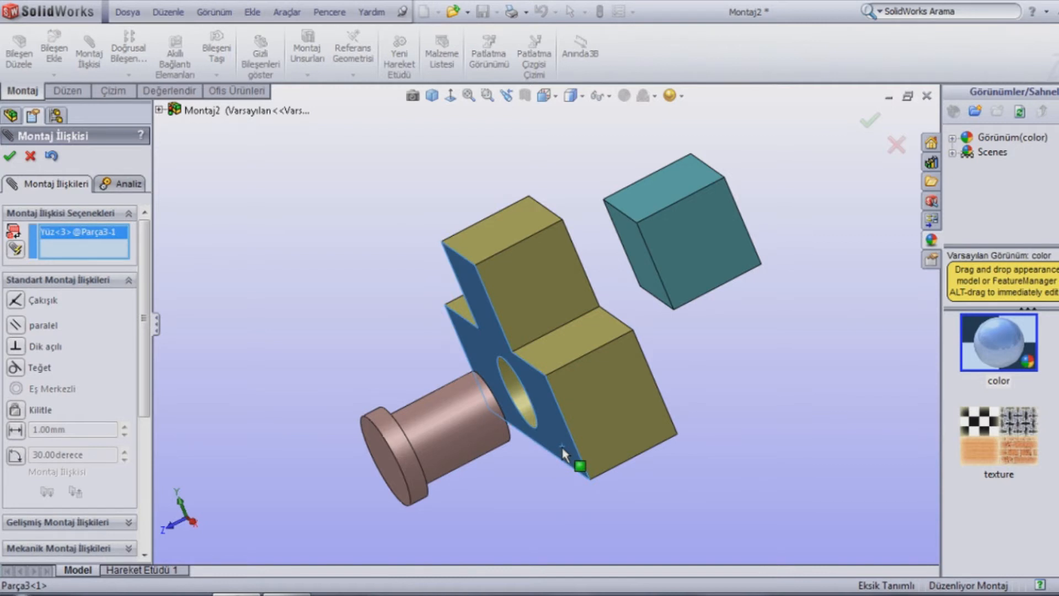
pyautogui.moveTo(534, 510); pyautogui.dragTo(463, 524, button='middle')
pyautogui.scroll(-2, 463, 524)
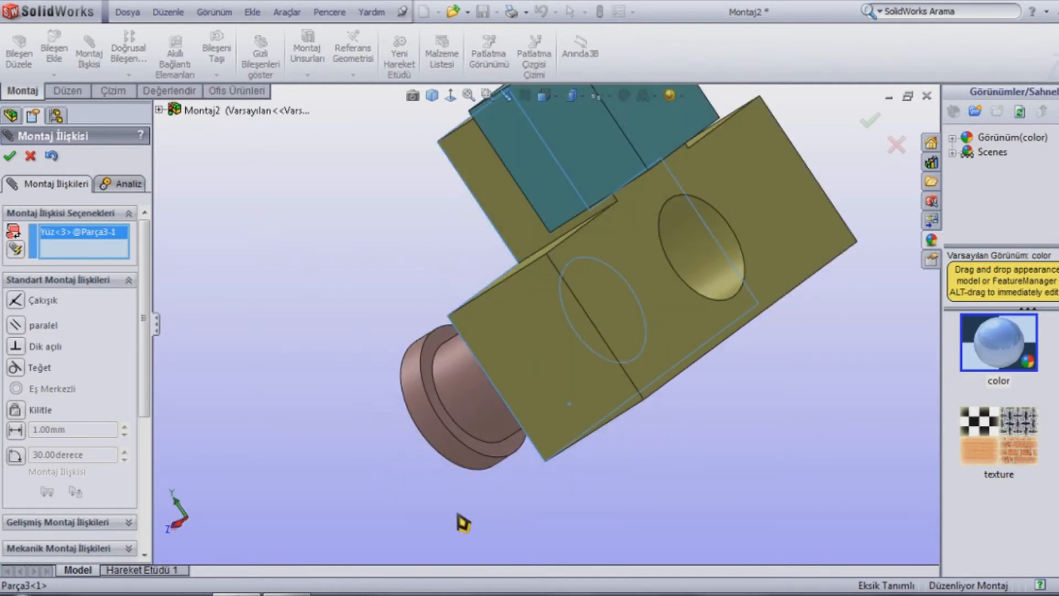
pyautogui.click(495, 456)
pyautogui.moveTo(347, 442); pyautogui.dragTo(436, 400, button='middle')
pyautogui.scroll(3, 428, 422)
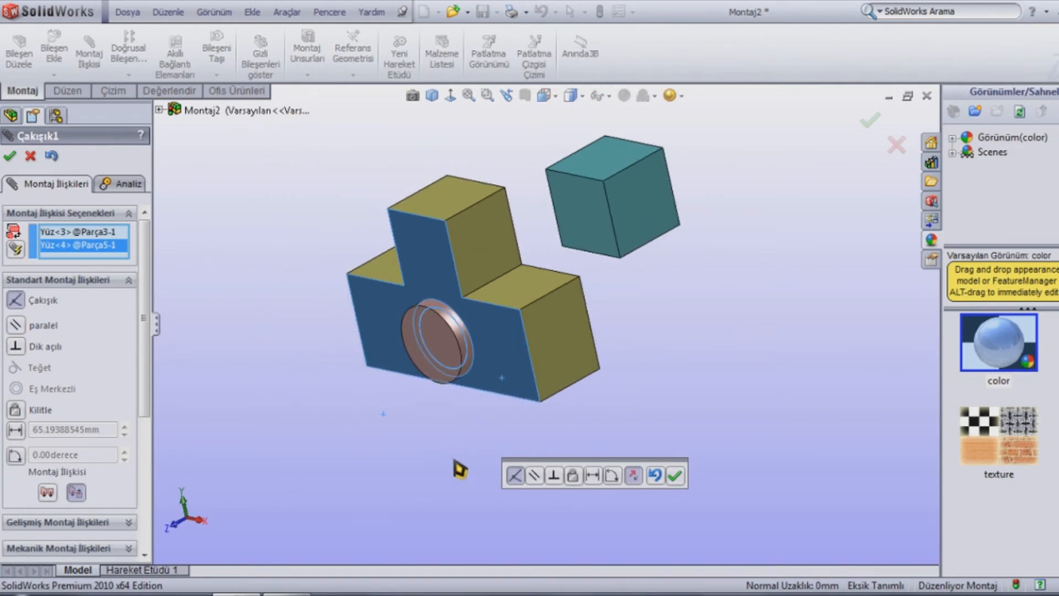
# Step: Try a distance mate between the block's front face and the pin head's underside at 5 mm, 25 mm and 15 mm
pyautogui.click(593, 476)
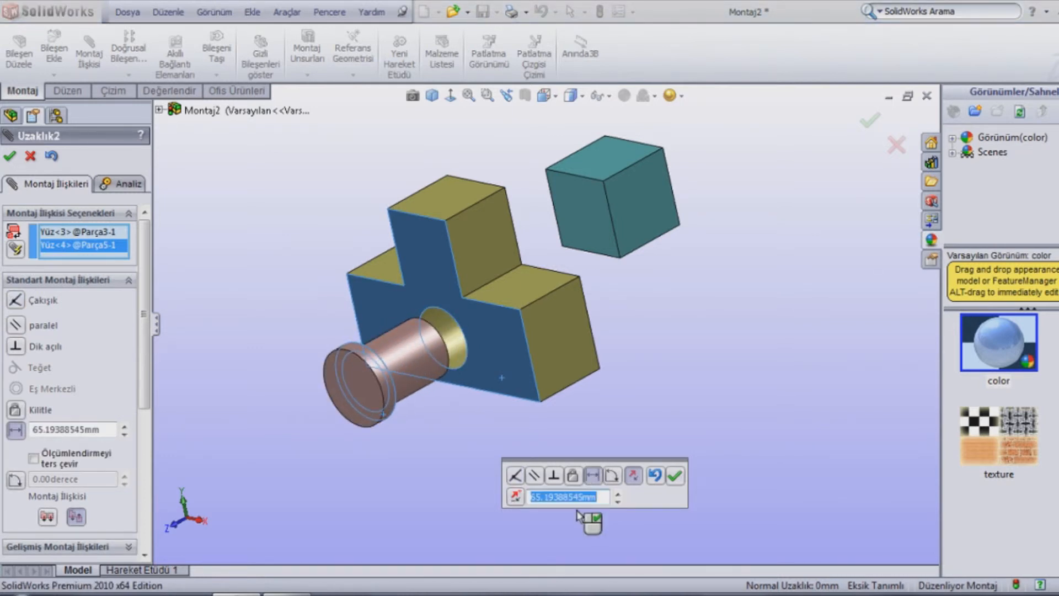
pyautogui.write('5')
pyautogui.press('Return')
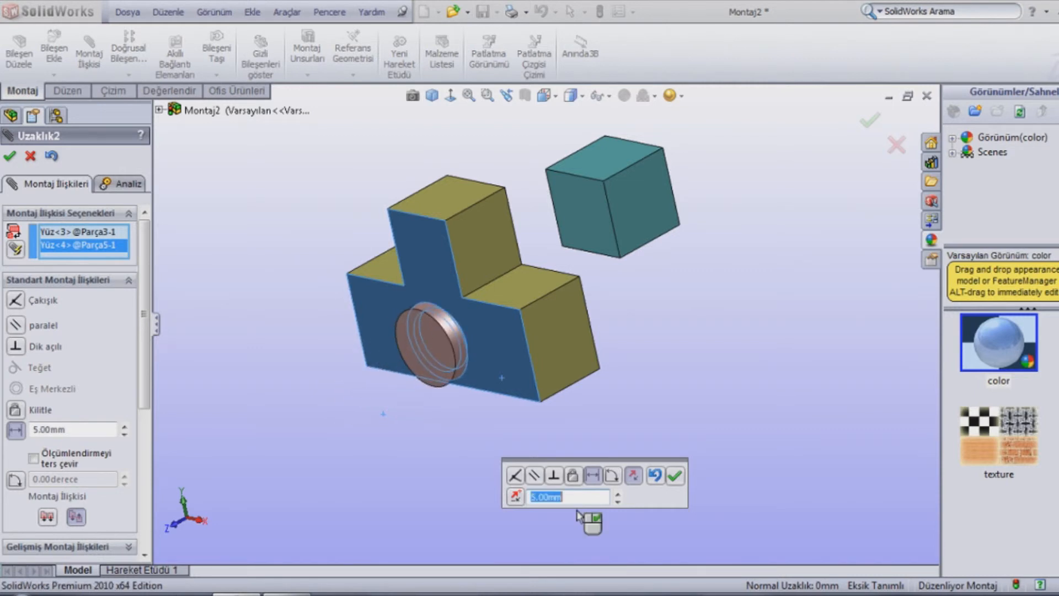
pyautogui.moveTo(633, 417); pyautogui.dragTo(603, 425, button='middle')
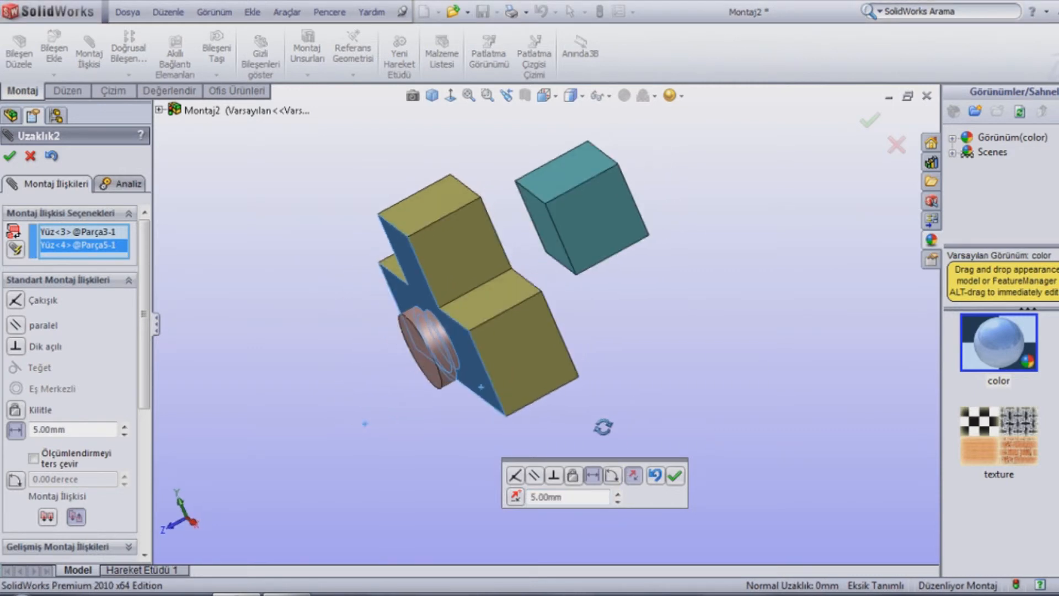
pyautogui.click(619, 494)
pyautogui.click(619, 493)
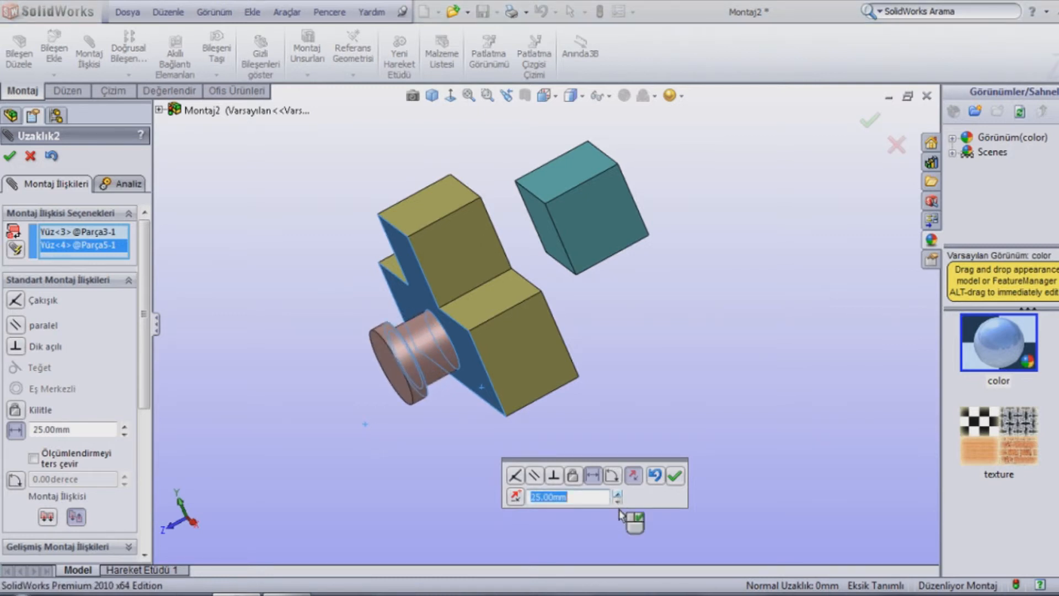
pyautogui.click(618, 501)
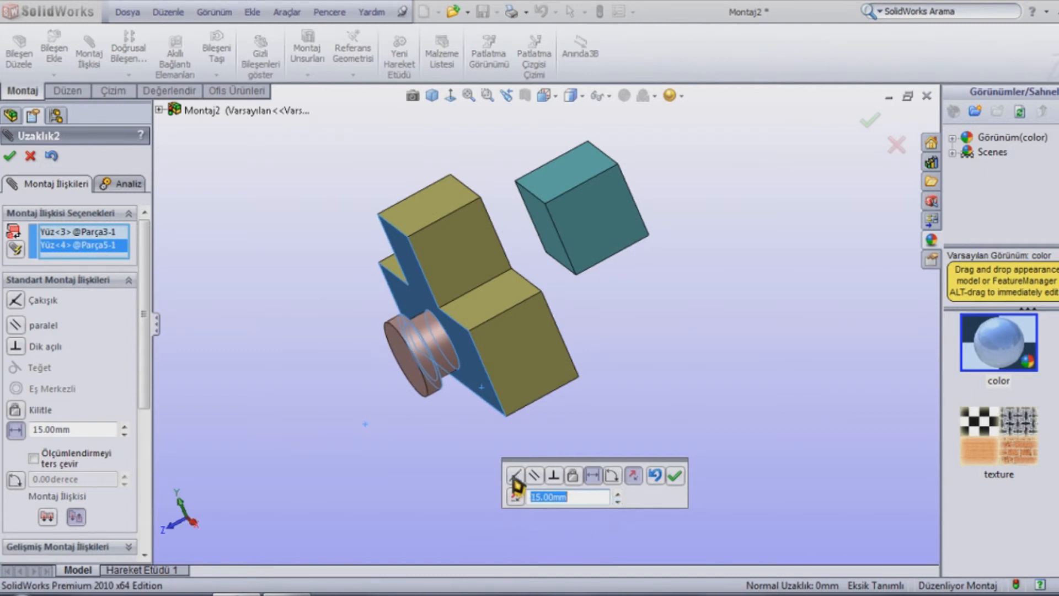
# Step: Make the pin head's underside coincident with the block's front face and accept the mate
pyautogui.click(515, 476)
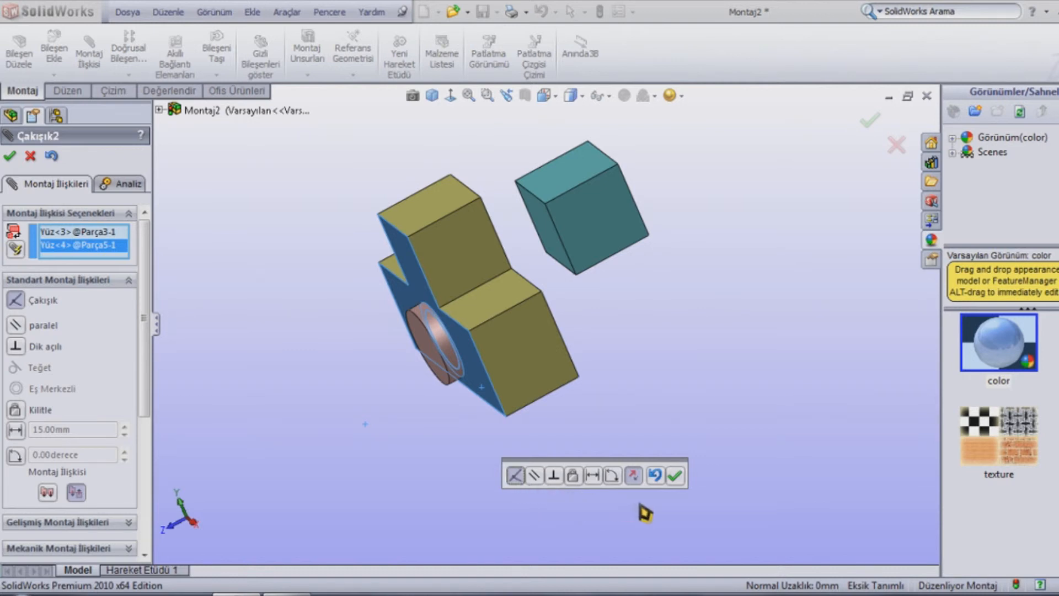
pyautogui.click(674, 476)
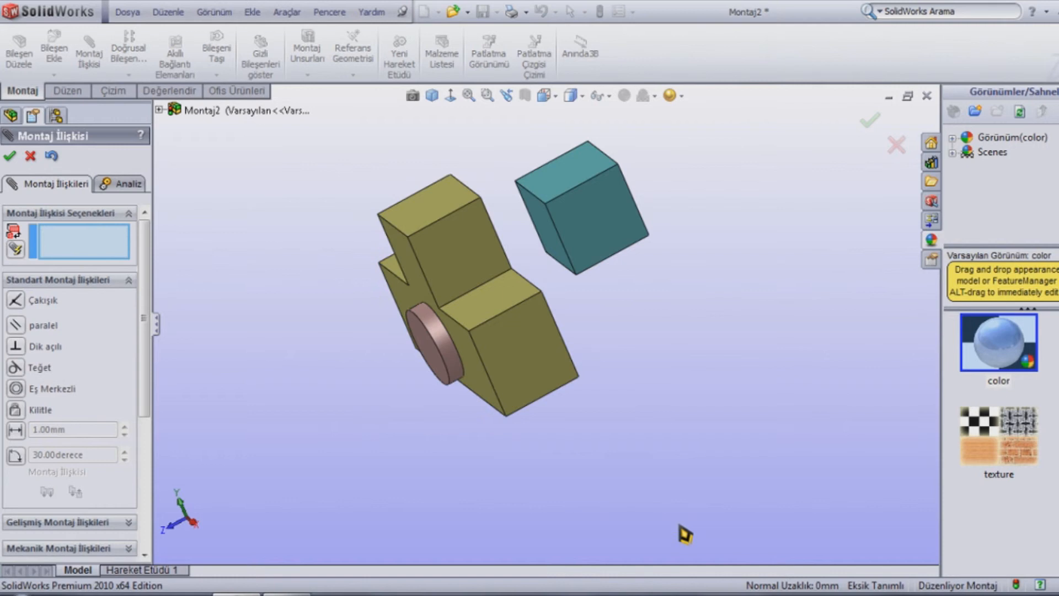
# Step: Add a coincident mate between the right side face of the block's upright and the cube's left face
pyautogui.moveTo(607, 488); pyautogui.dragTo(626, 452, button='middle')
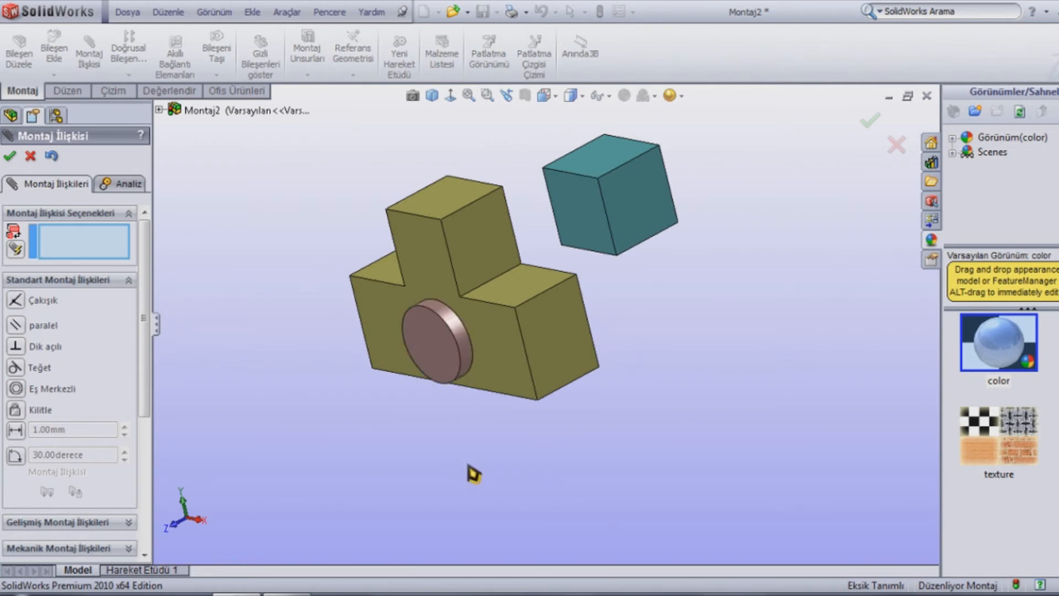
pyautogui.moveTo(611, 459); pyautogui.dragTo(662, 445, button='middle')
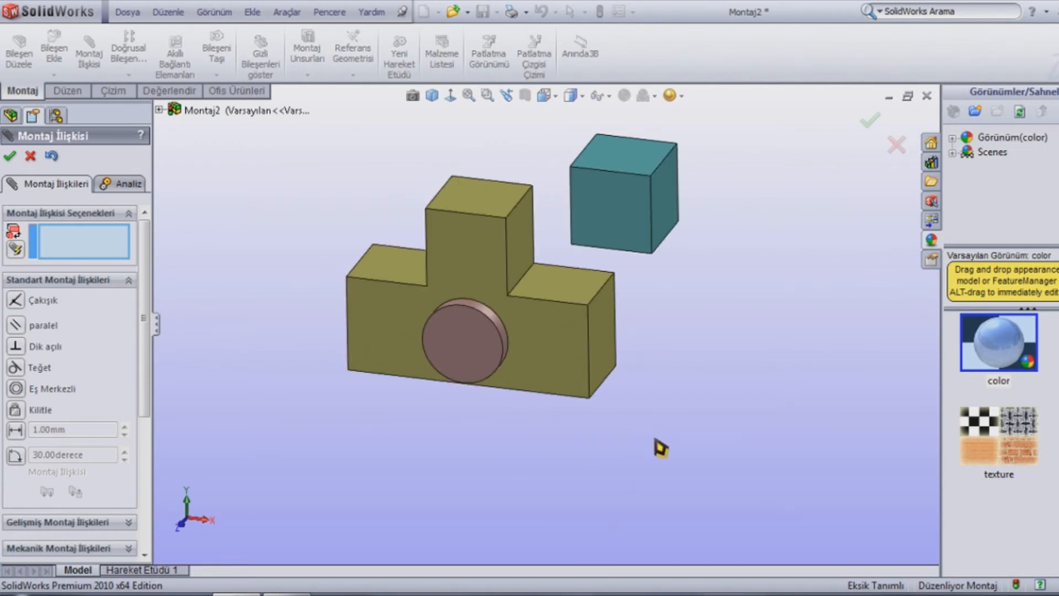
pyautogui.moveTo(746, 412)
pyautogui.mouseDown(button='middle')
pyautogui.moveTo(733, 395)
pyautogui.moveTo(740, 405)
pyautogui.mouseUp(button='middle')
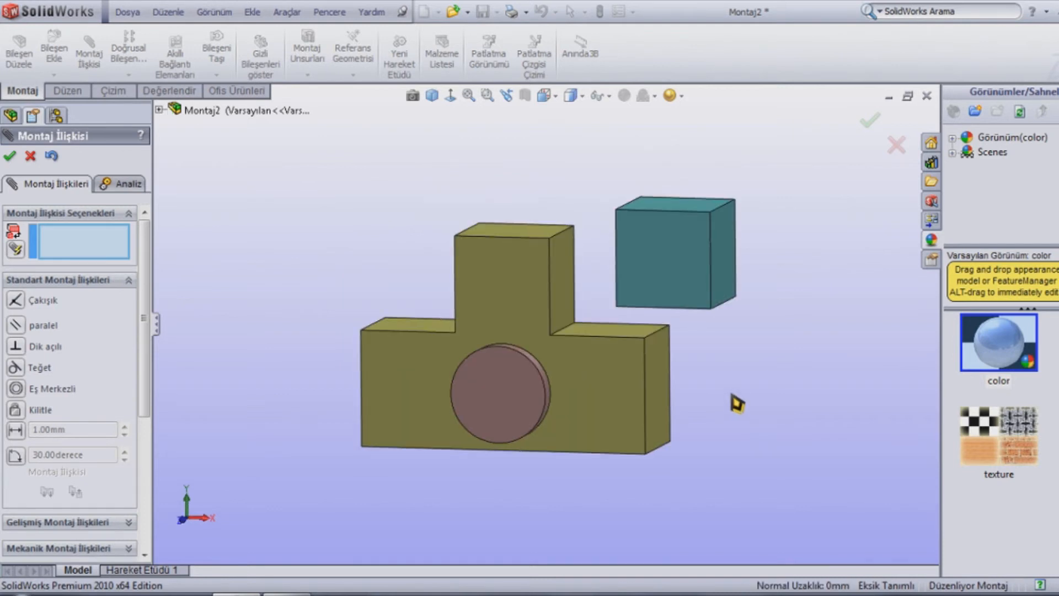
pyautogui.click(568, 289)
pyautogui.moveTo(512, 312); pyautogui.dragTo(555, 258, button='middle')
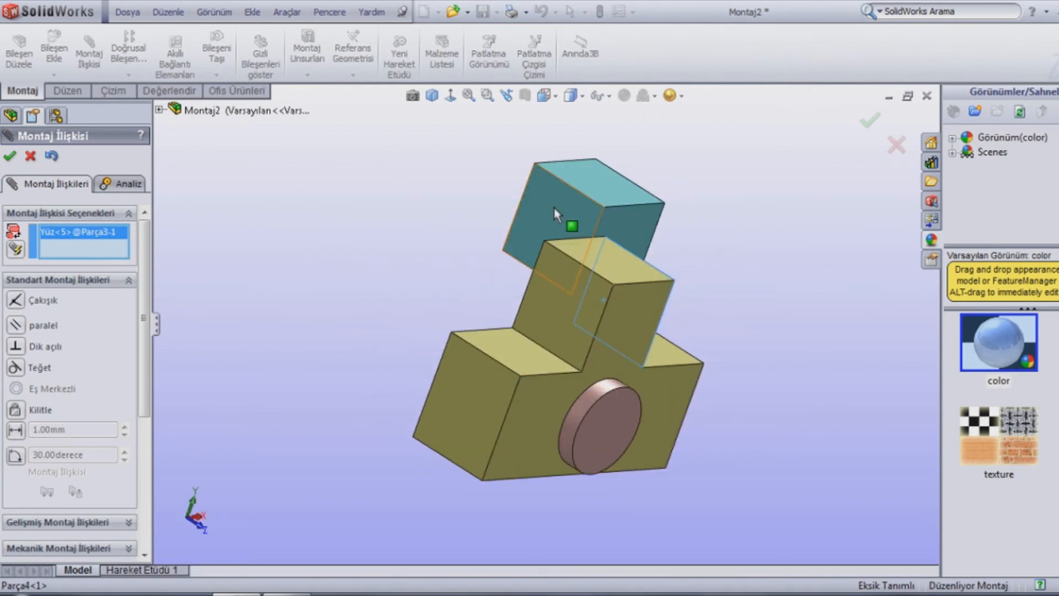
pyautogui.click(568, 231)
pyautogui.click(733, 205)
# Step: Add a coincident mate between the top face of the block's right ledge and the cube's bottom face
pyautogui.moveTo(822, 437); pyautogui.dragTo(738, 382, button='middle')
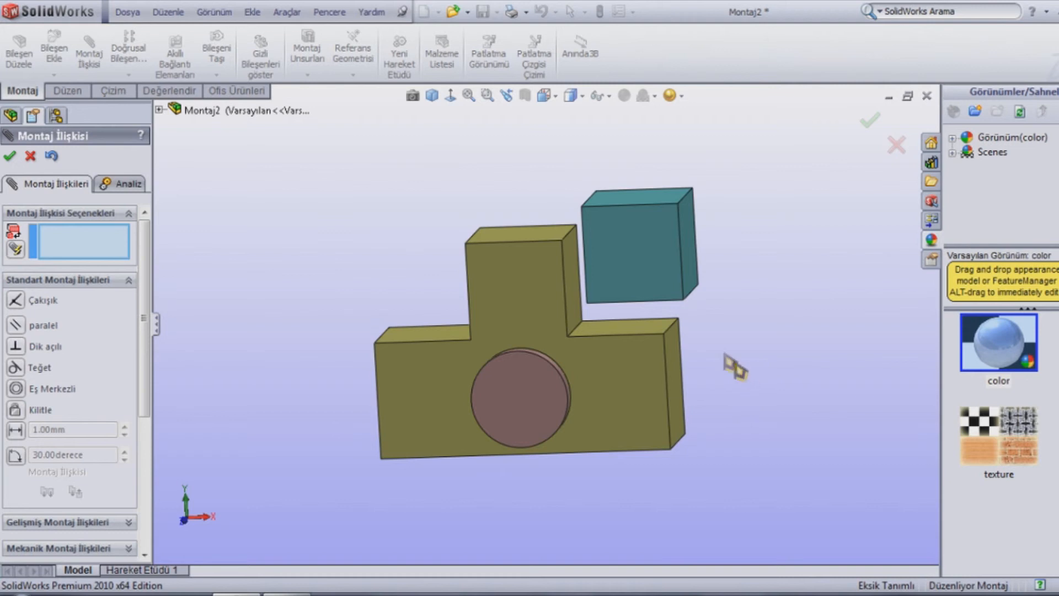
pyautogui.moveTo(678, 325); pyautogui.dragTo(676, 345, button='middle')
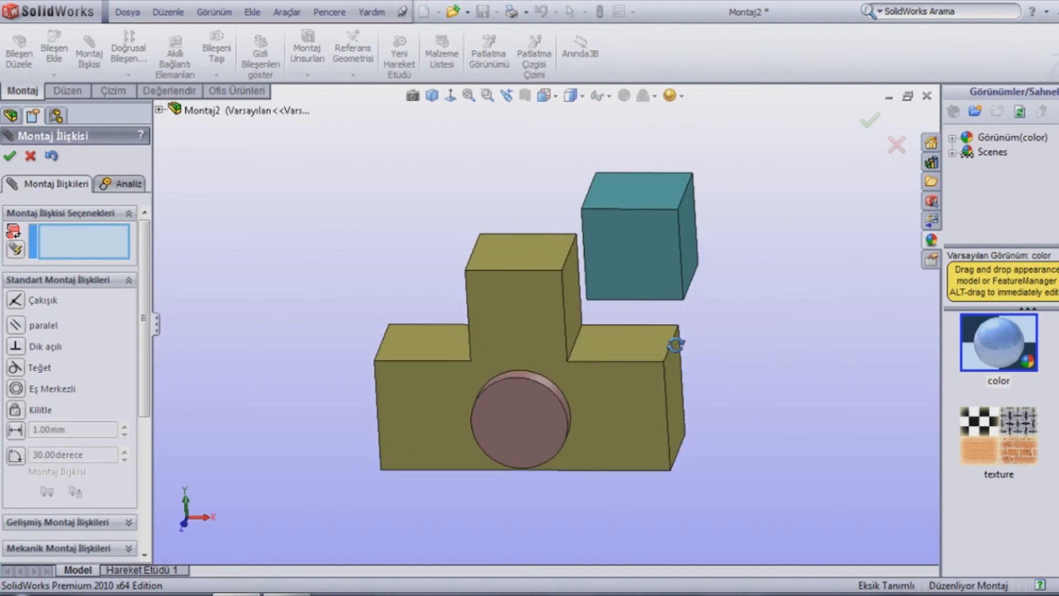
pyautogui.click(634, 335)
pyautogui.moveTo(750, 390); pyautogui.dragTo(687, 306, button='middle')
pyautogui.click(684, 304)
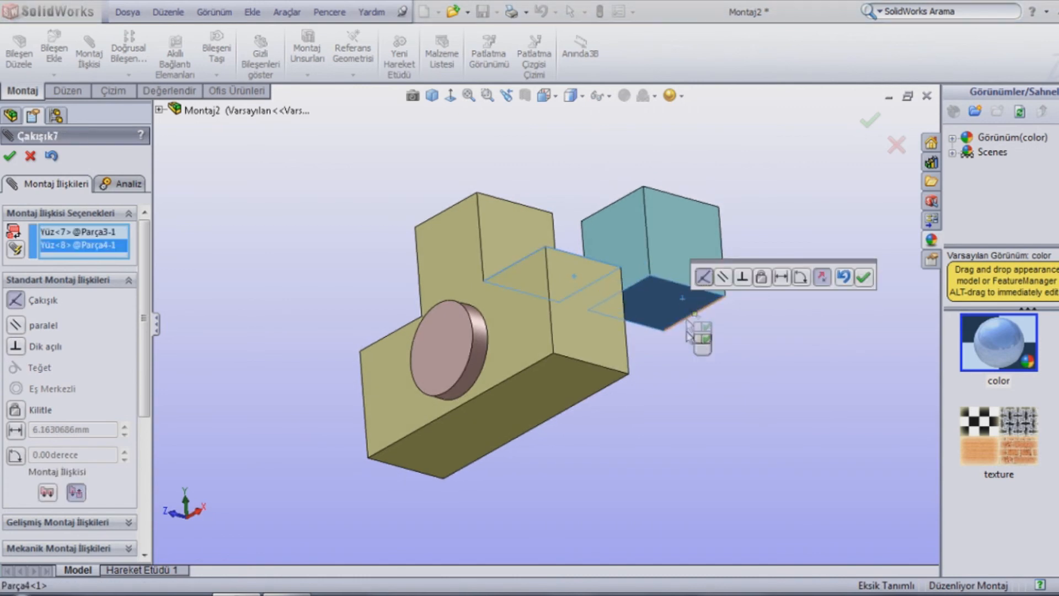
pyautogui.click(864, 280)
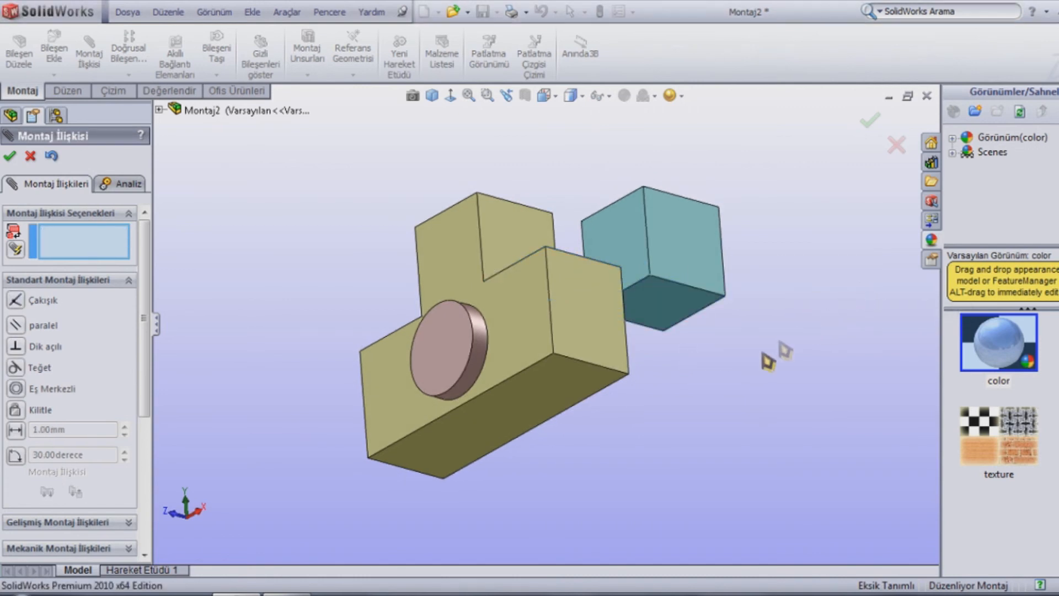
# Step: Add a coincident mate between the cube's front face and the block's front face
pyautogui.moveTo(693, 402); pyautogui.dragTo(729, 467, button='middle')
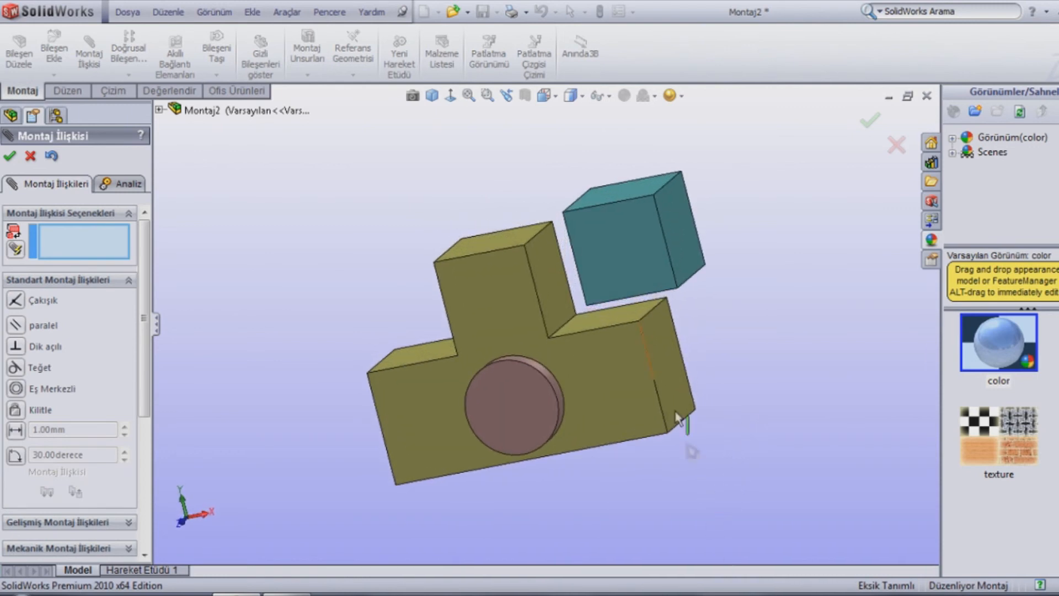
pyautogui.click(626, 258)
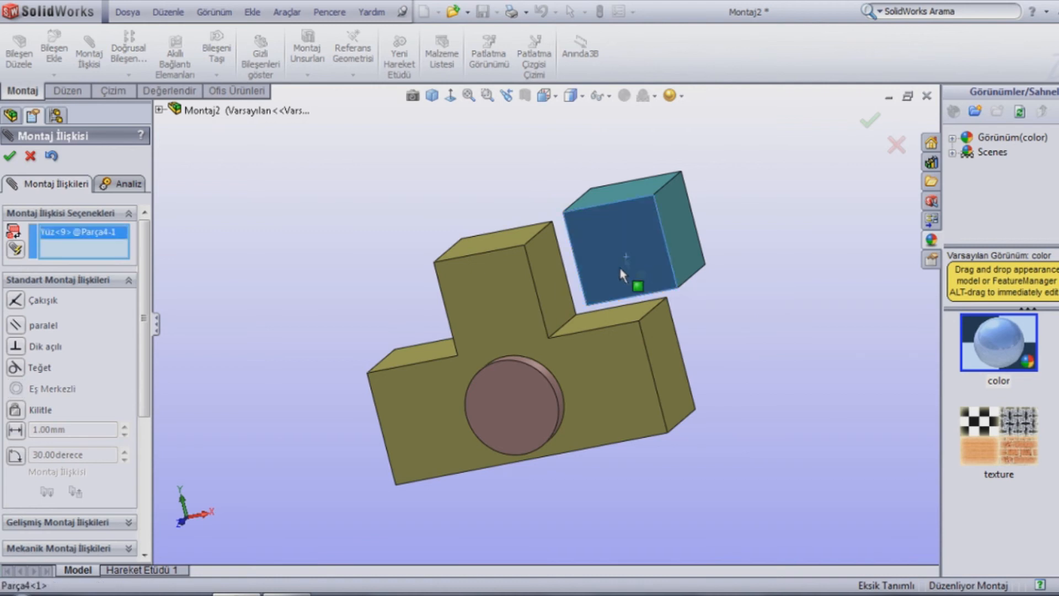
pyautogui.click(619, 383)
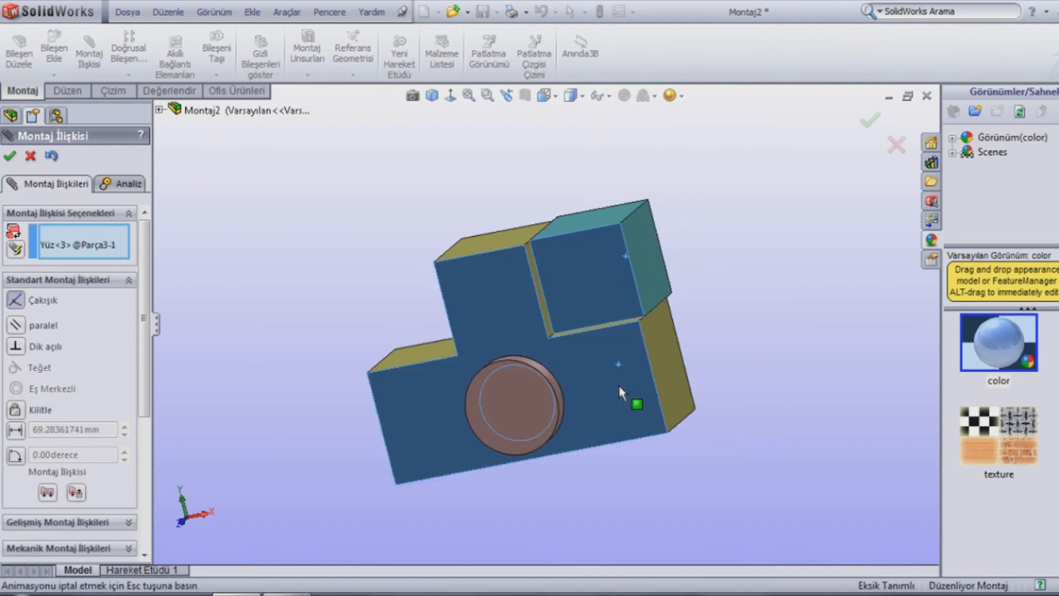
pyautogui.click(801, 412)
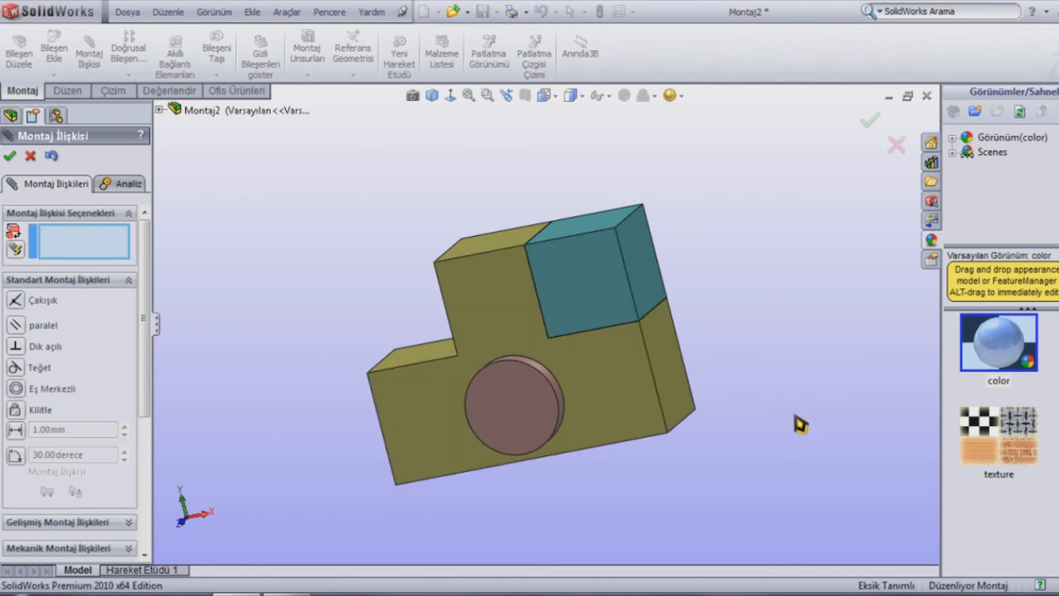
# Step: Return the assembly to the dimetric view and finish the mate command
pyautogui.moveTo(795, 419); pyautogui.dragTo(773, 437, button='middle')
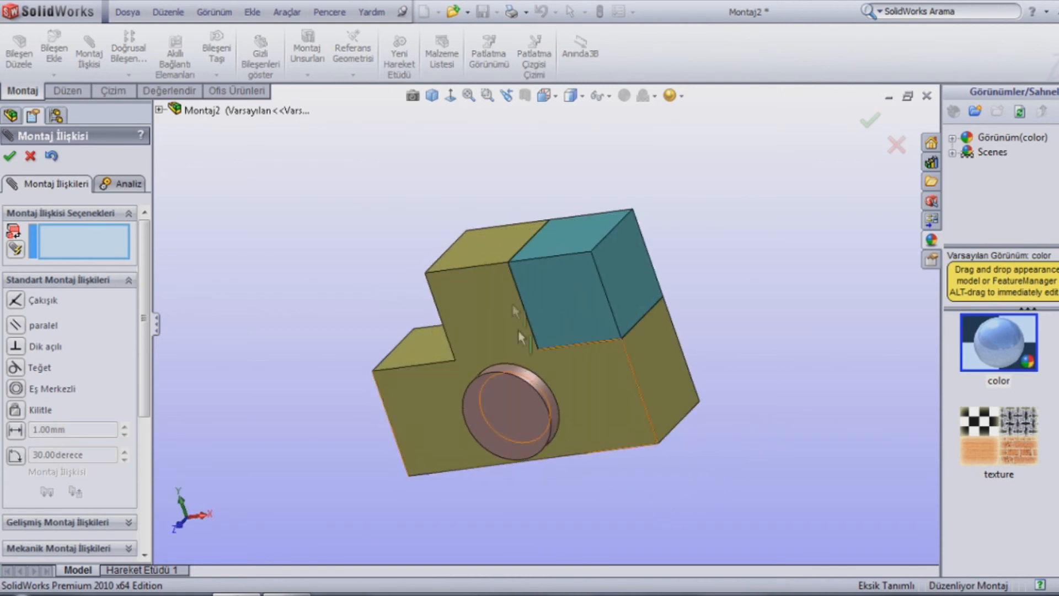
pyautogui.click(434, 100)
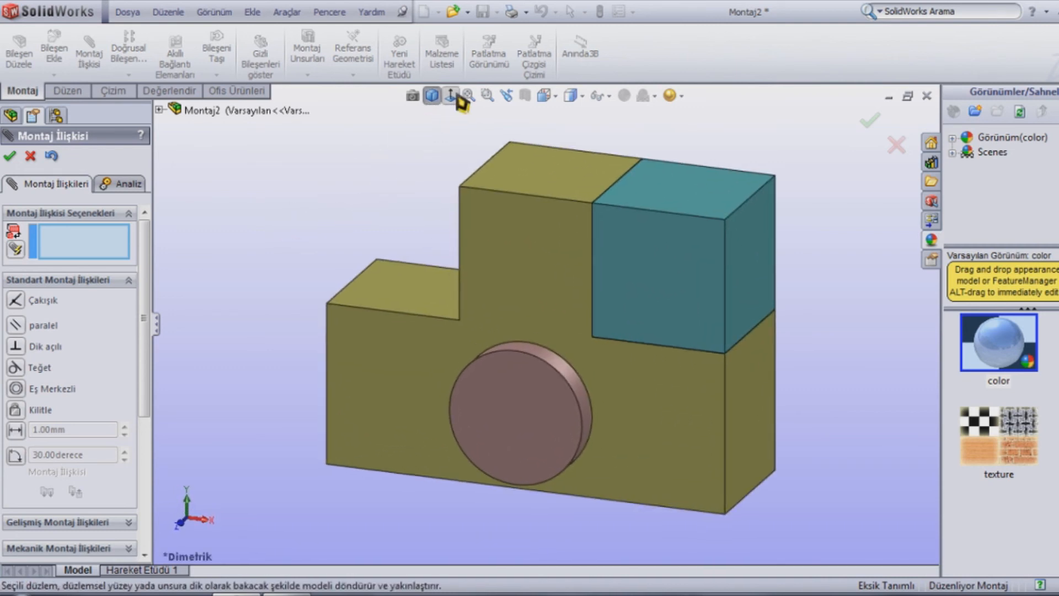
pyautogui.click(10, 156)
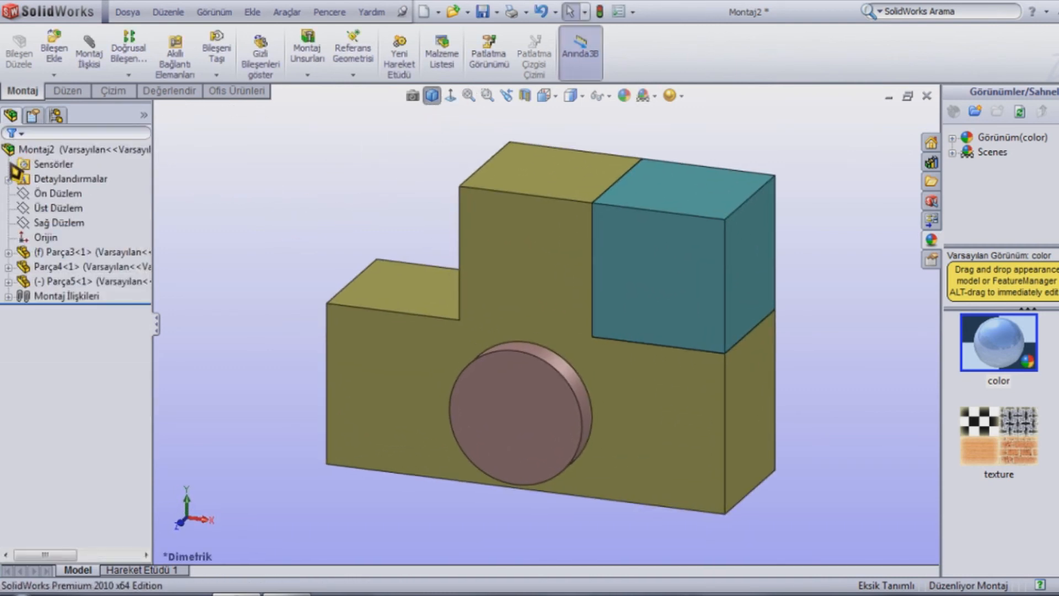